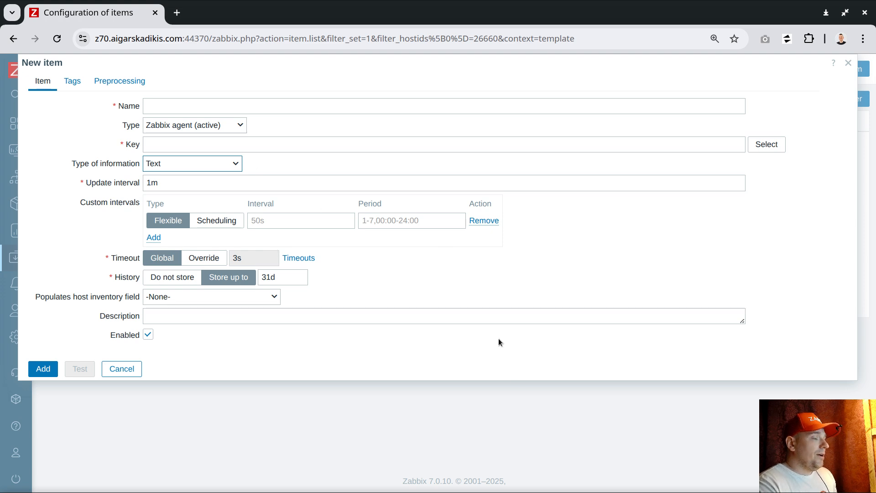
# Paste the wmi.getall Win32_GroupUser key from the VS Code snippets into the item's Key field
pyautogui.hotkey('alt', 'Tab')
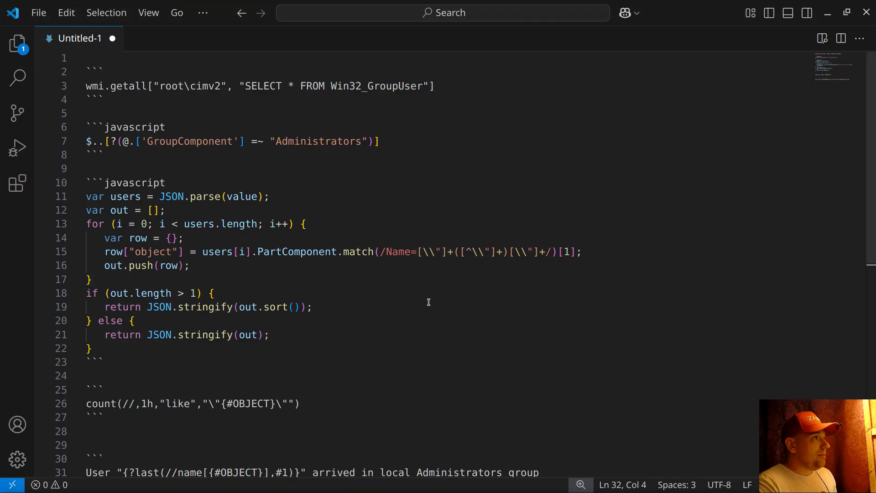
pyautogui.click(52, 86)
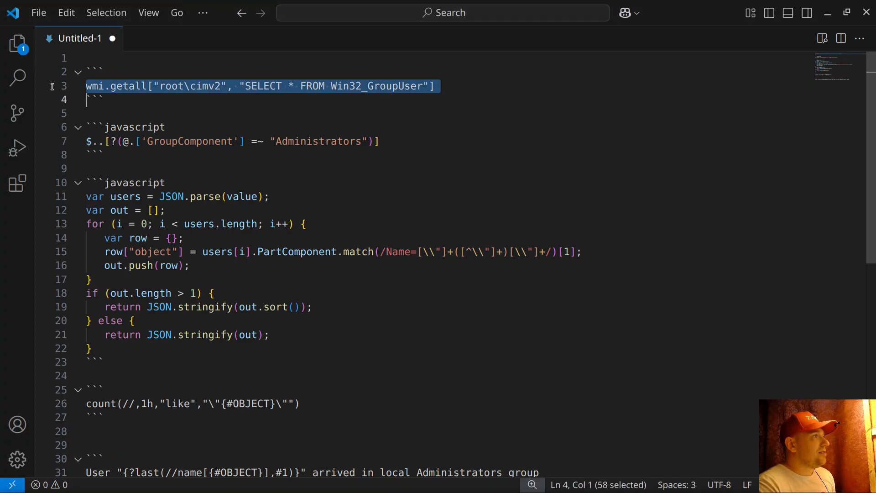
pyautogui.rightClick(152, 88)
pyautogui.click(199, 294)
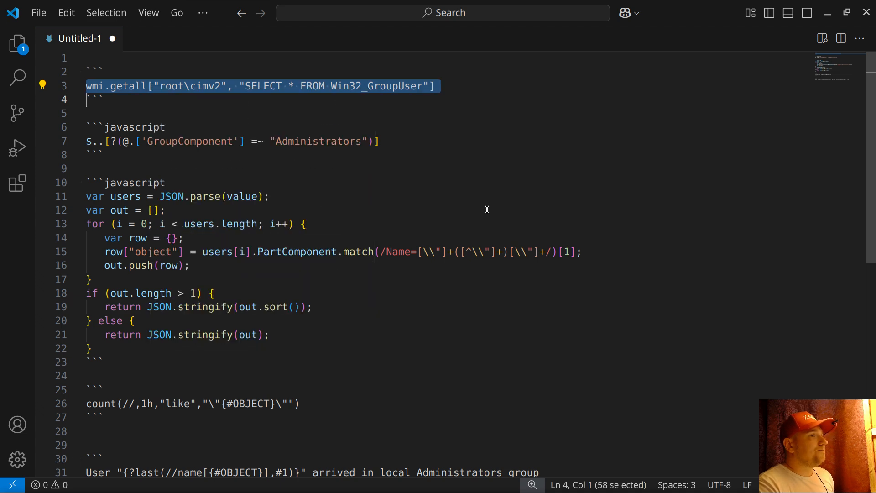
pyautogui.click(828, 13)
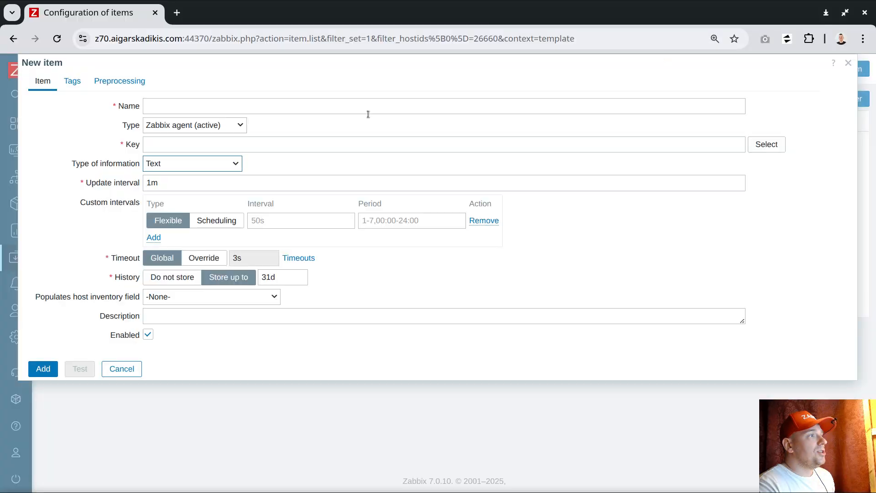
pyautogui.rightClick(228, 143)
pyautogui.click(262, 227)
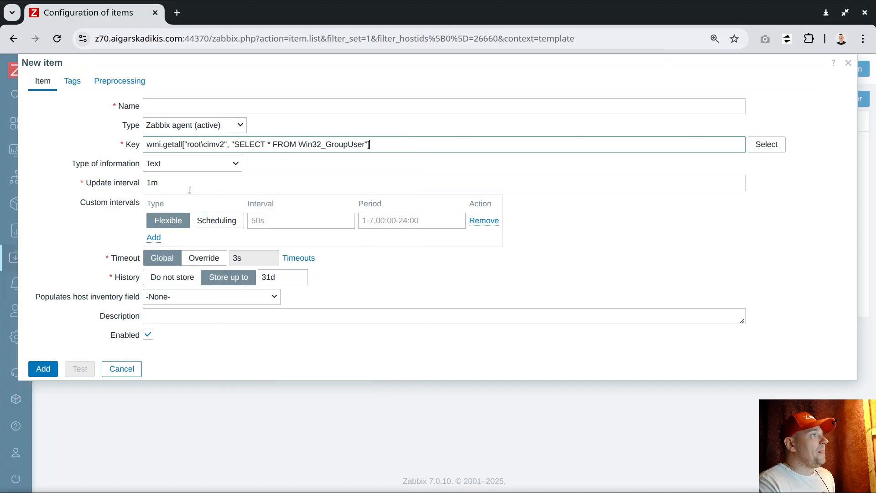
# Set the update interval to 6s, name the item Win32_GroupUser, and add it
pyautogui.moveTo(183, 186); pyautogui.dragTo(90, 184)
pyautogui.write('6s')
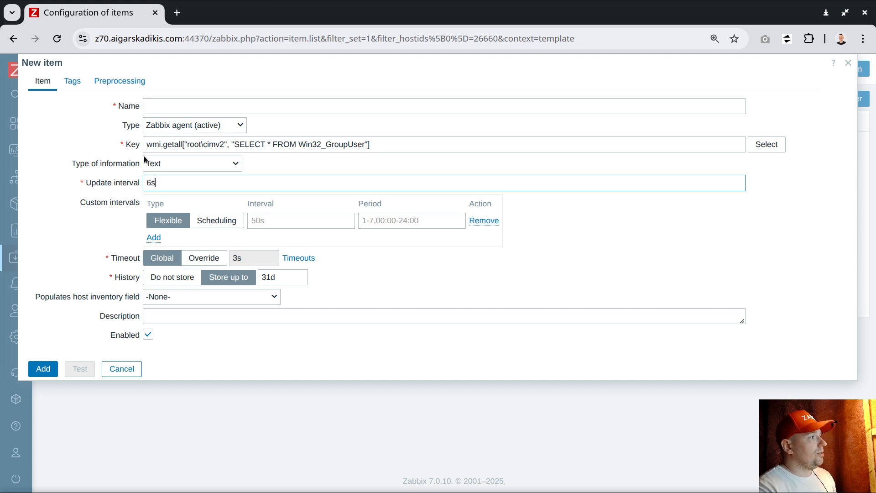
pyautogui.doubleClick(318, 145)
pyautogui.click(203, 106)
pyautogui.hotkey('ctrl', 'v')
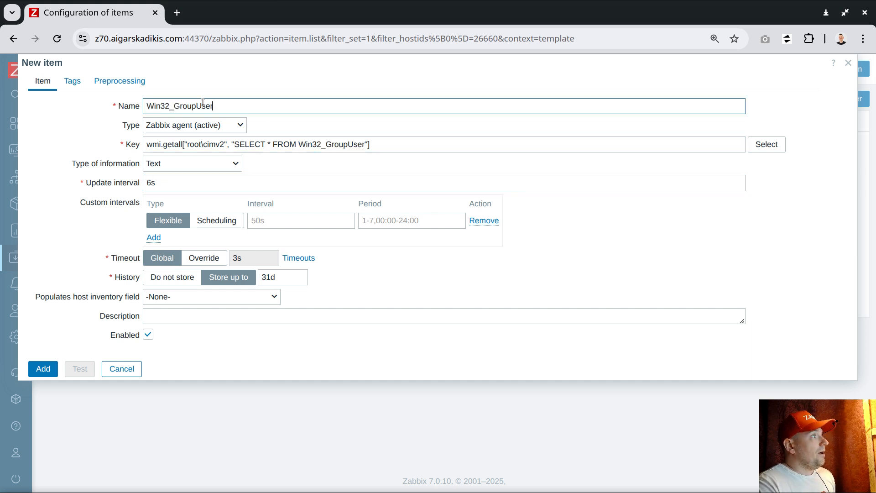
pyautogui.click(43, 369)
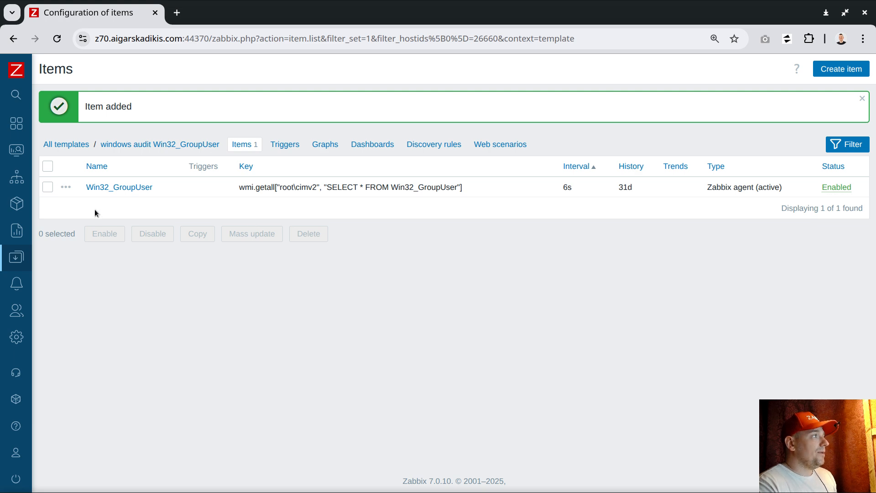
# Create a dependent item of Win32_GroupUser with name and key LocalAdministrators
pyautogui.click(66, 188)
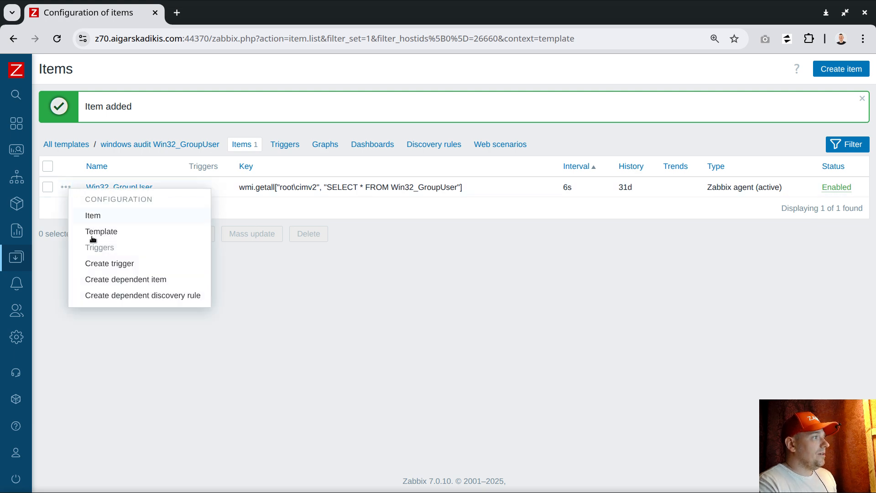
pyautogui.click(134, 280)
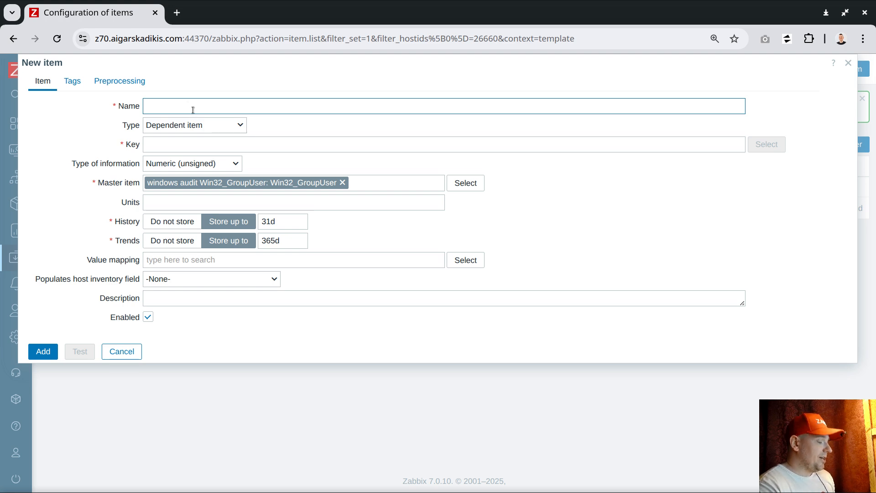
pyautogui.write('Local')
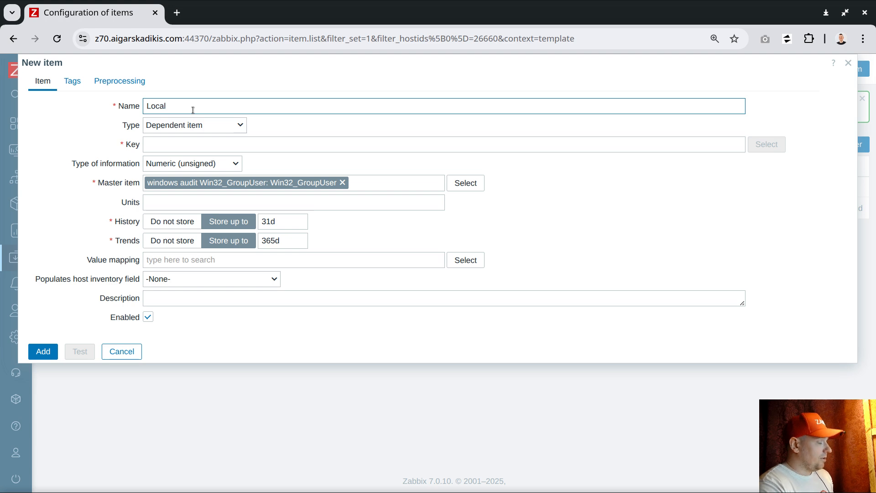
pyautogui.write('Administr')
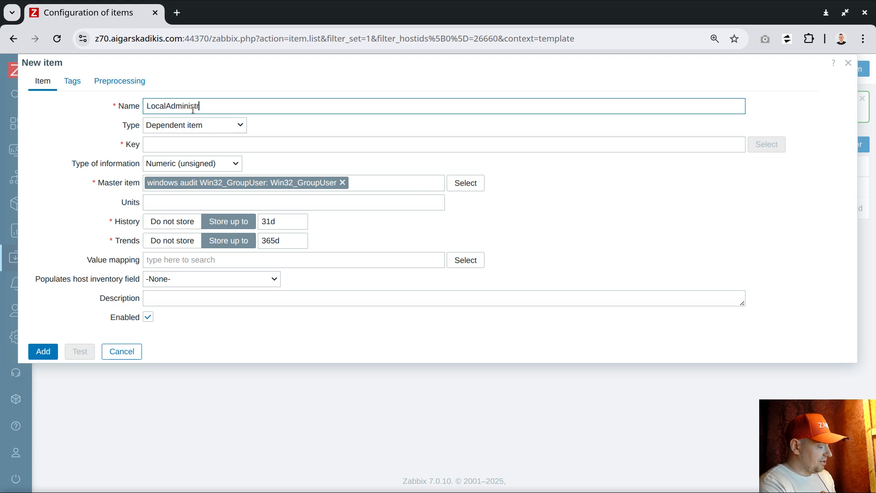
pyautogui.write('ators')
pyautogui.hotkey('ctrl', 'a')
pyautogui.hotkey('ctrl', 'c')
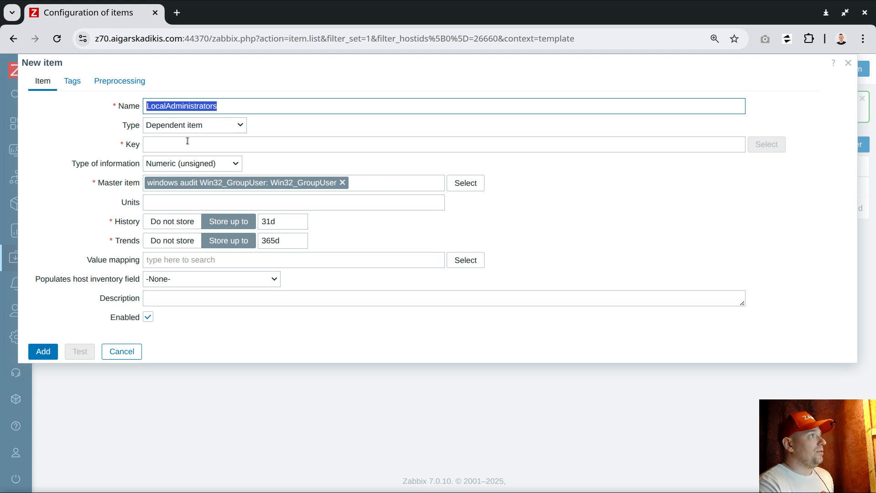
pyautogui.click(188, 144)
pyautogui.hotkey('ctrl', 'v')
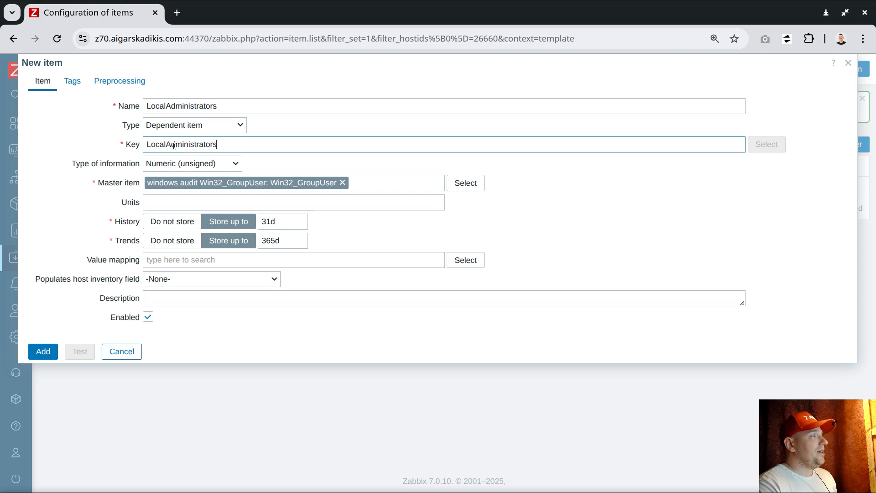
# Set its type of information to Text and show its preprocessing steps
pyautogui.click(200, 165)
pyautogui.click(173, 244)
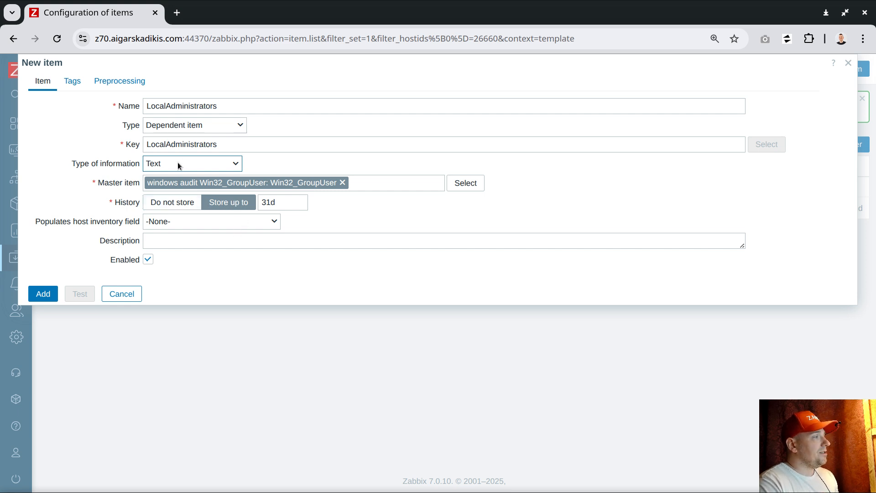
pyautogui.click(115, 83)
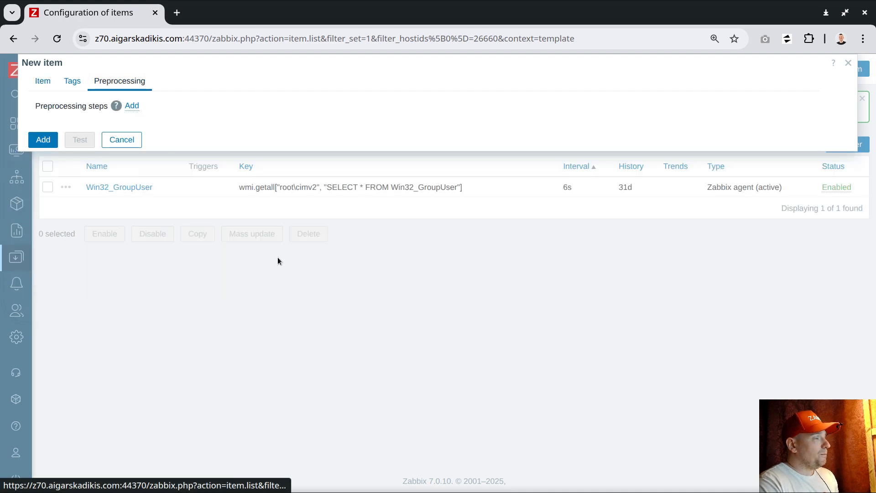
# Add a JSONPath preprocessing step using the Administrators filter expression copied from VS Code
pyautogui.hotkey('alt', 'Tab')
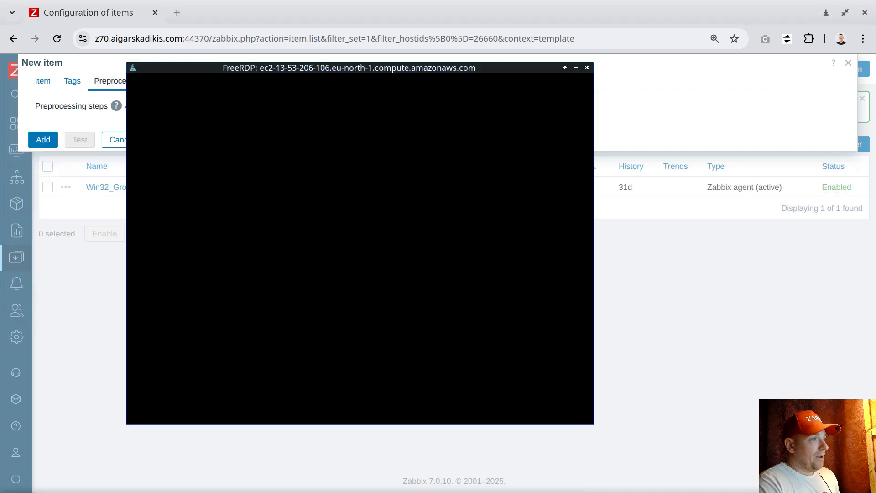
pyautogui.click(586, 67)
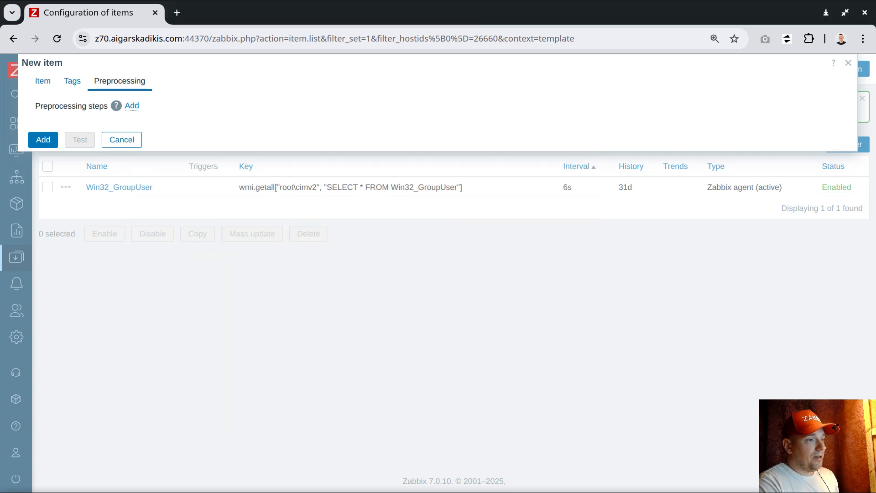
pyautogui.hotkey('alt', 'Tab')
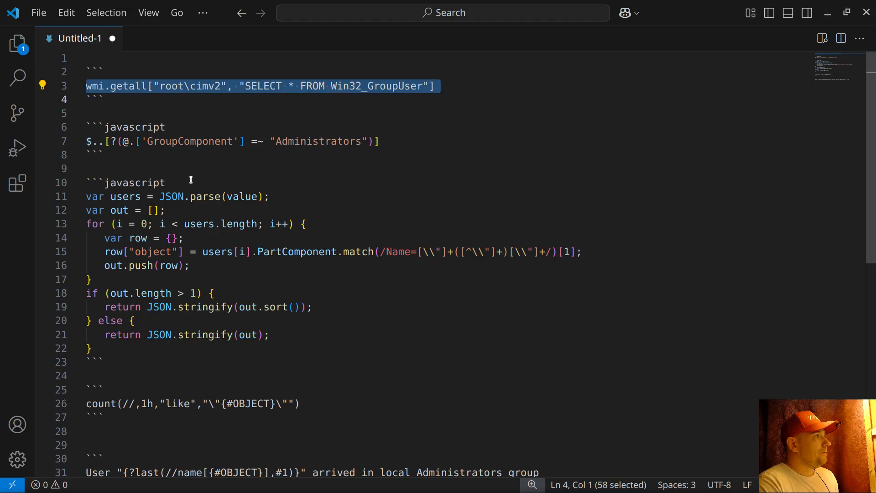
pyautogui.click(63, 141)
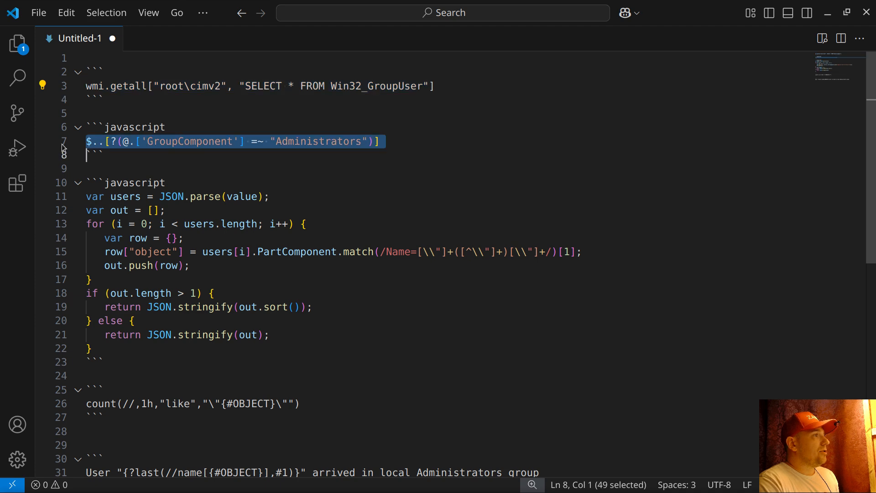
pyautogui.rightClick(265, 142)
pyautogui.click(299, 350)
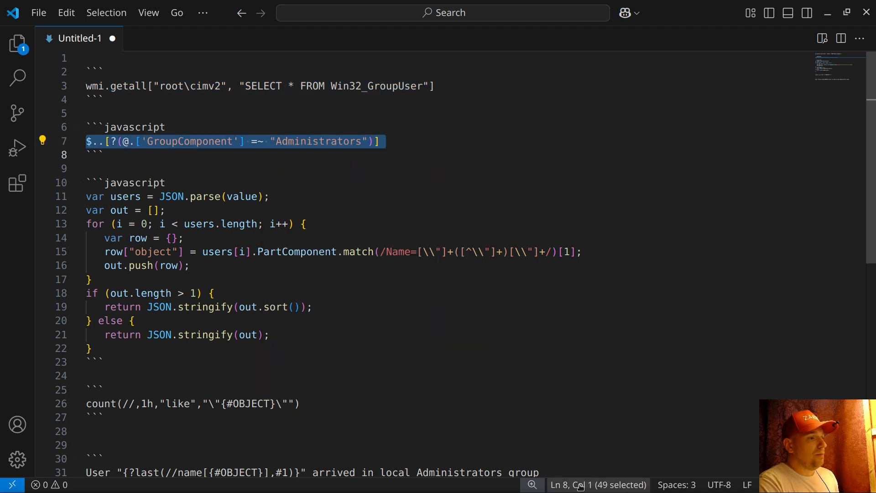
pyautogui.hotkey('alt', 'Tab')
pyautogui.click(132, 106)
pyautogui.click(183, 125)
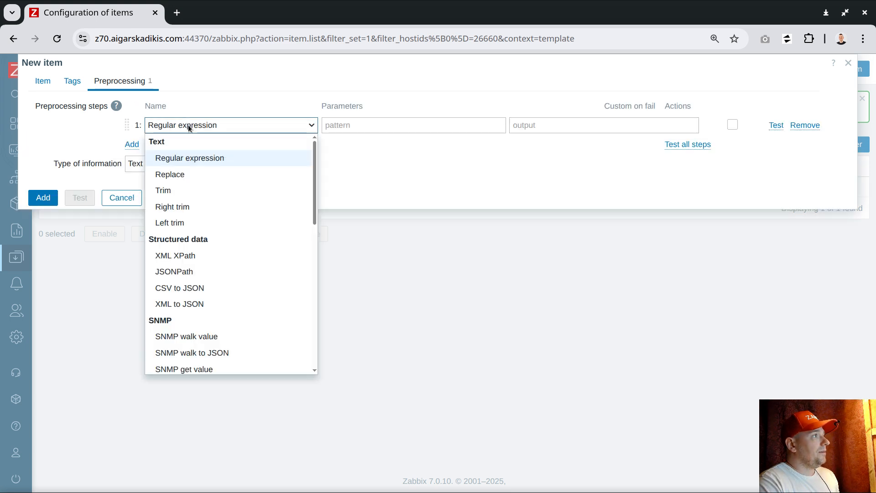
pyautogui.click(176, 271)
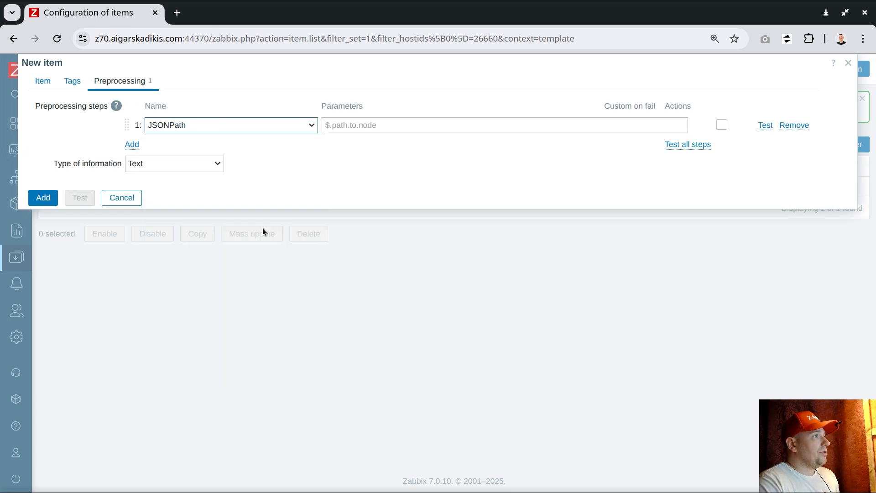
pyautogui.click(356, 124)
pyautogui.hotkey('ctrl', 'v')
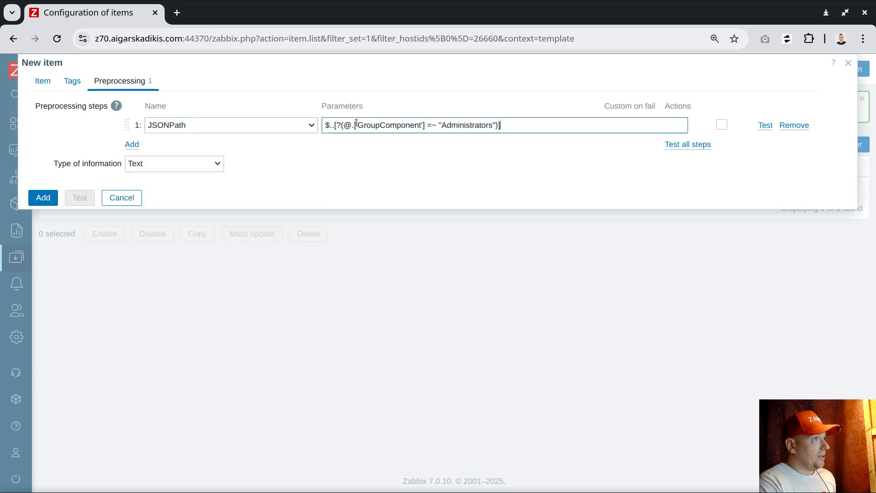
# Add a second preprocessing step of type JavaScript
pyautogui.click(132, 145)
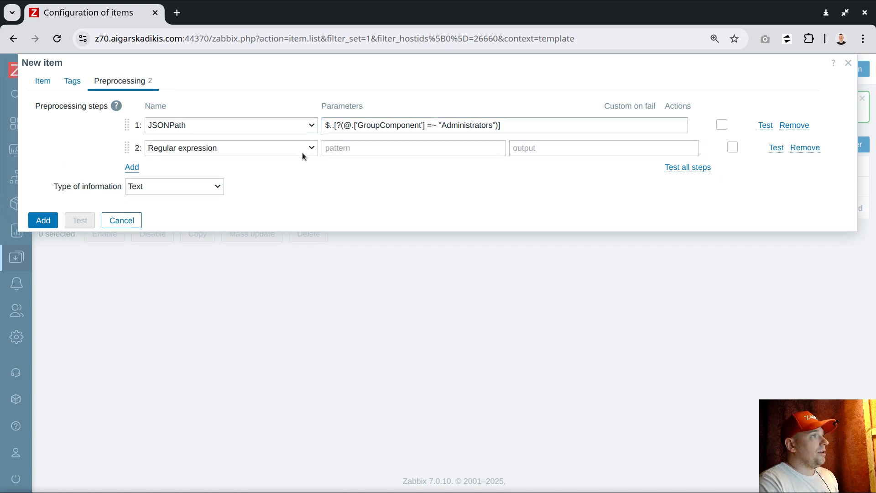
pyautogui.click(246, 155)
pyautogui.scroll(-7, 242, 272)
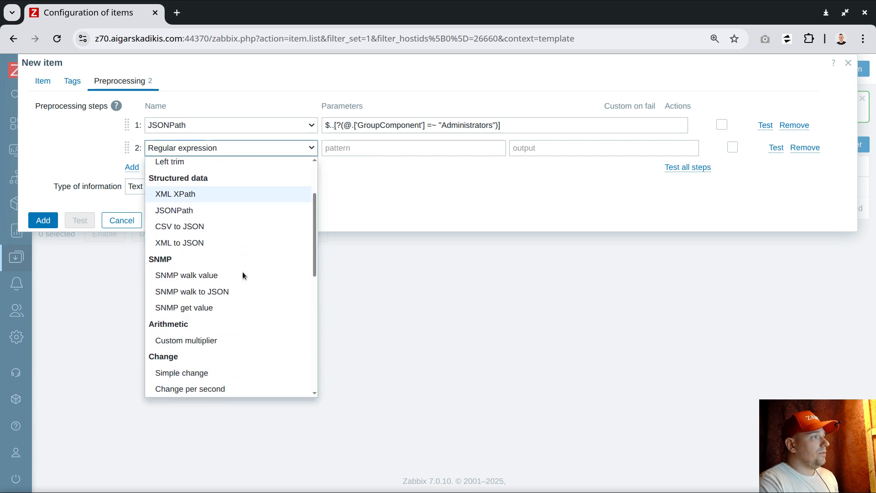
pyautogui.click(190, 280)
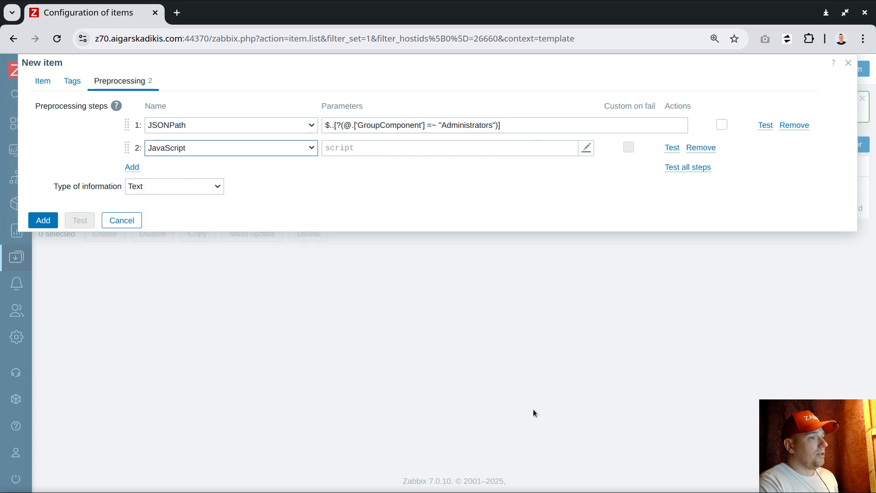
# Paste the name-extraction script into the JavaScript step, trim its trailing empty line, and add the item
pyautogui.hotkey('alt', 'Tab')
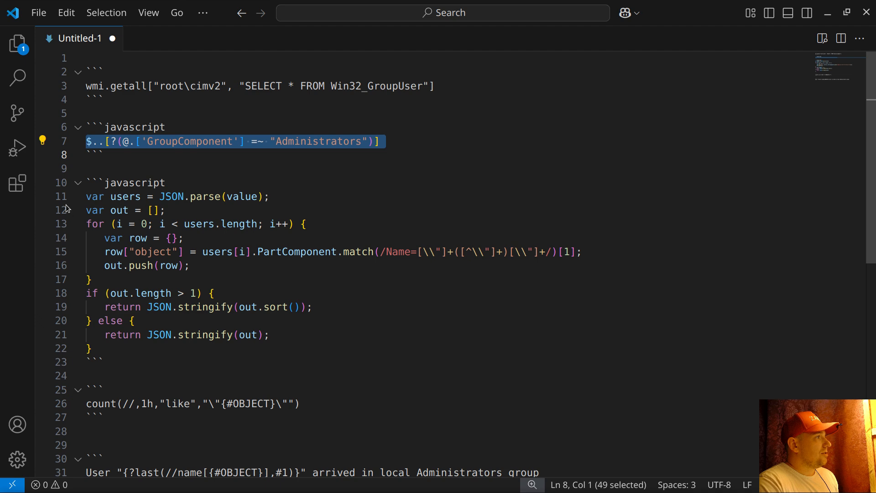
pyautogui.moveTo(58, 201); pyautogui.dragTo(61, 362)
pyautogui.rightClick(139, 230)
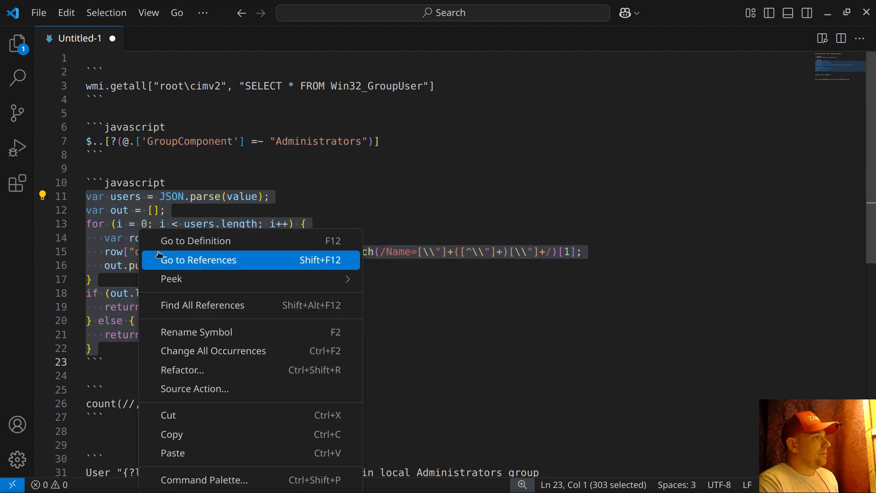
pyautogui.click(194, 434)
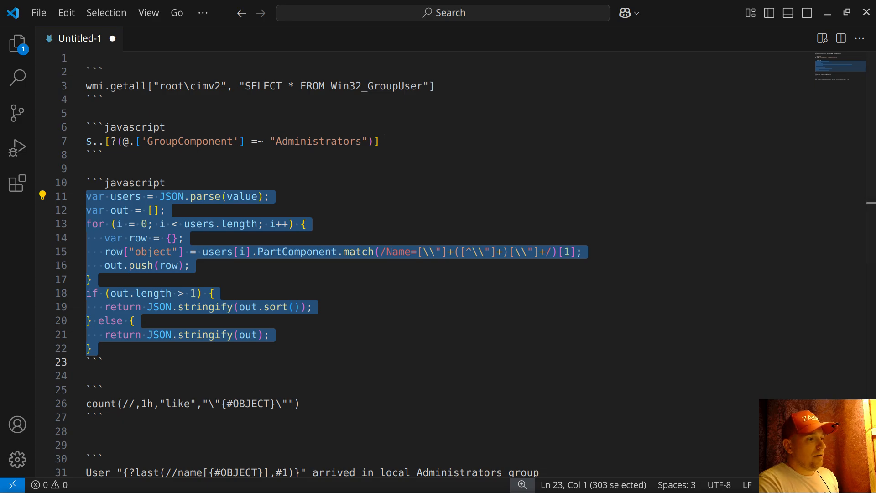
pyautogui.hotkey('alt', 'Tab')
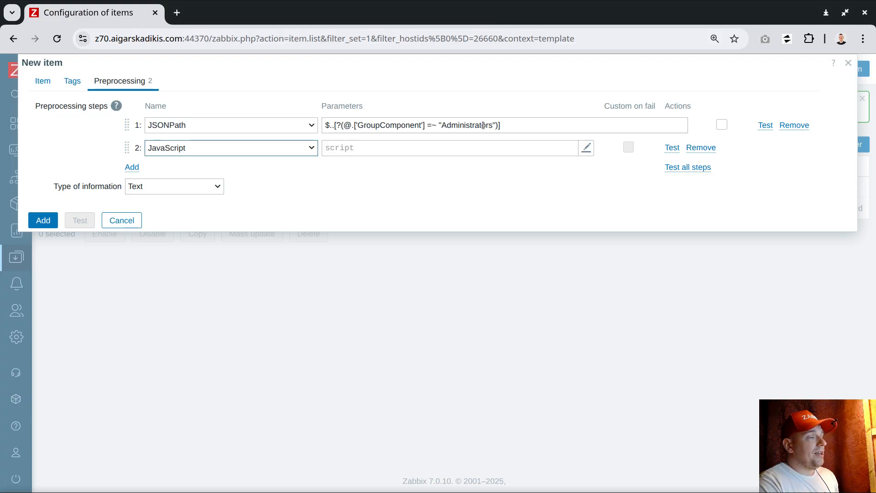
pyautogui.click(361, 148)
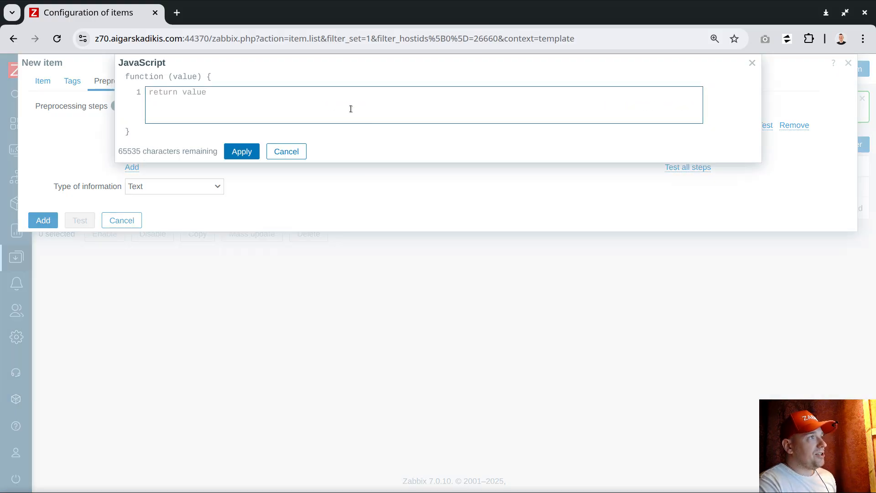
pyautogui.hotkey('ctrl', 'v')
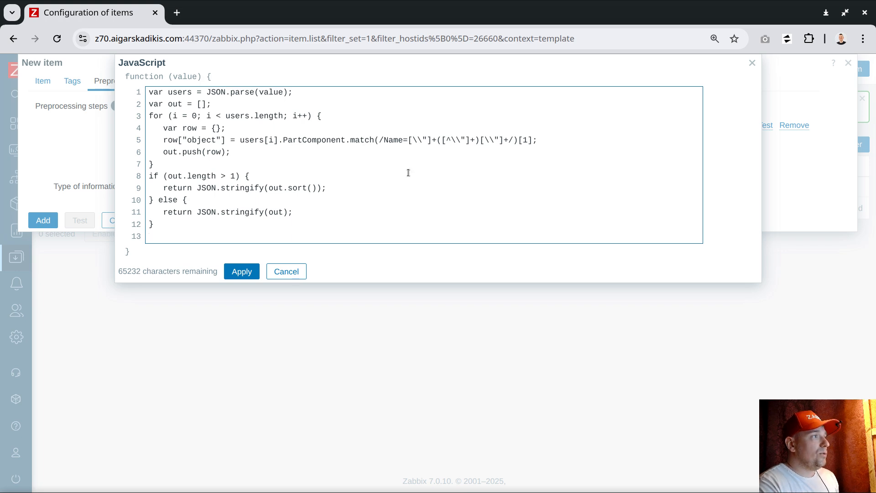
pyautogui.click(213, 229)
pyautogui.press('Delete')
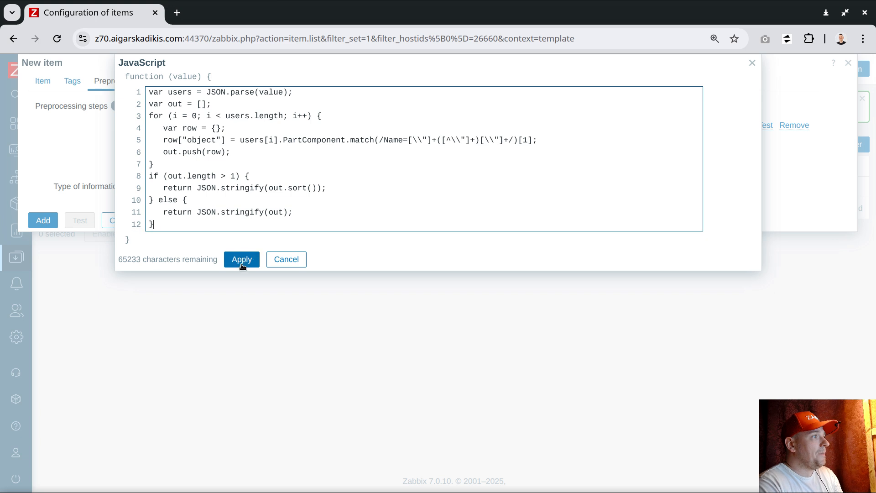
pyautogui.click(242, 259)
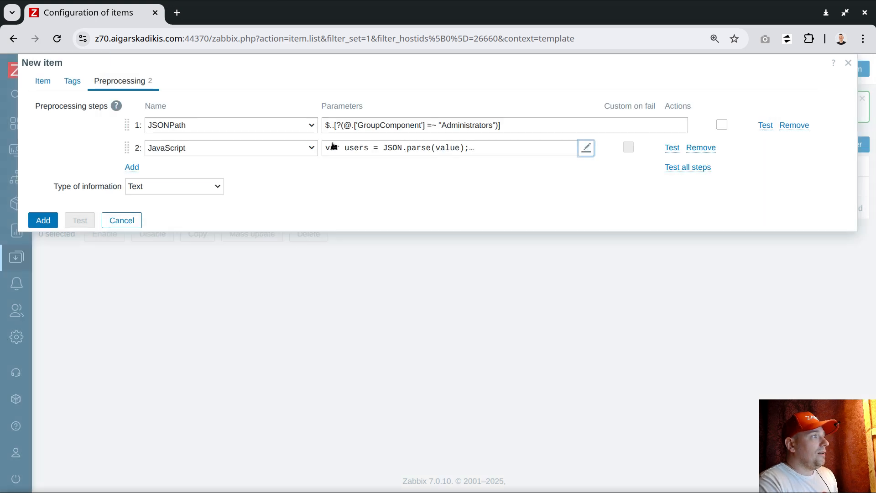
pyautogui.click(43, 221)
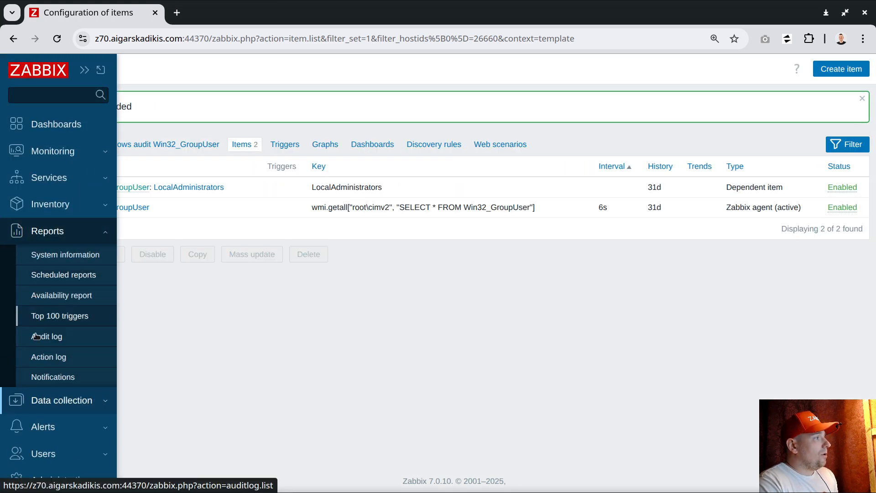
# Open host dc's items in a new tab, filtered by name 'group'
pyautogui.click(50, 400)
pyautogui.middleClick(41, 342)
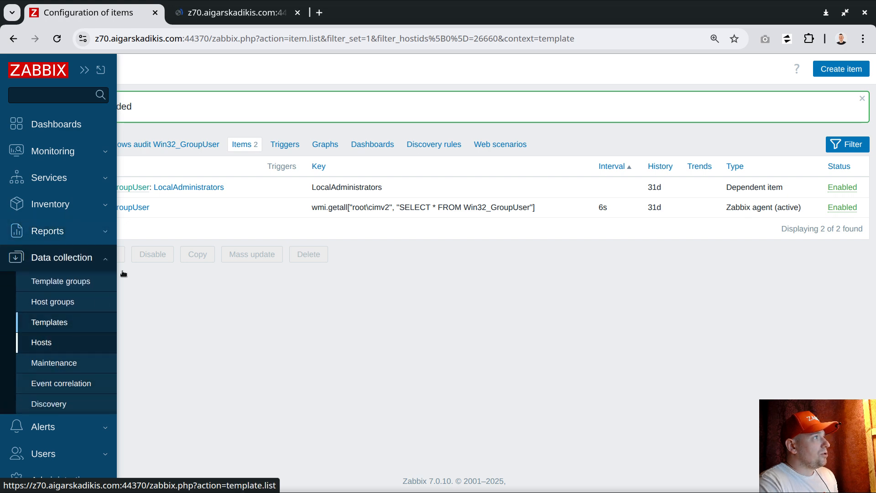
pyautogui.hotkey('ctrl', 'Tab')
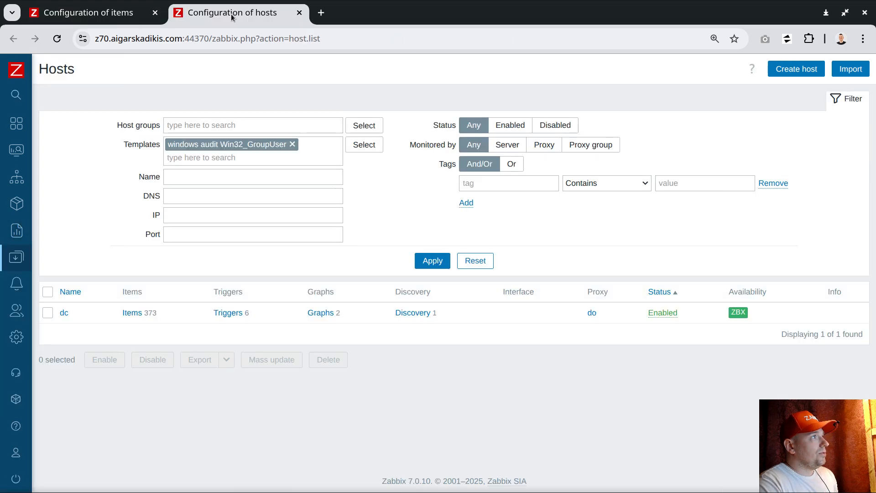
pyautogui.click(137, 315)
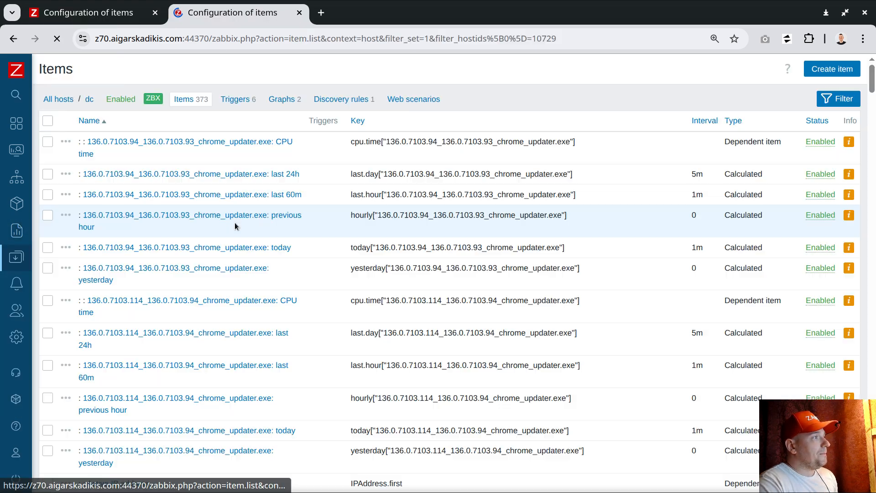
pyautogui.click(823, 97)
pyautogui.click(136, 186)
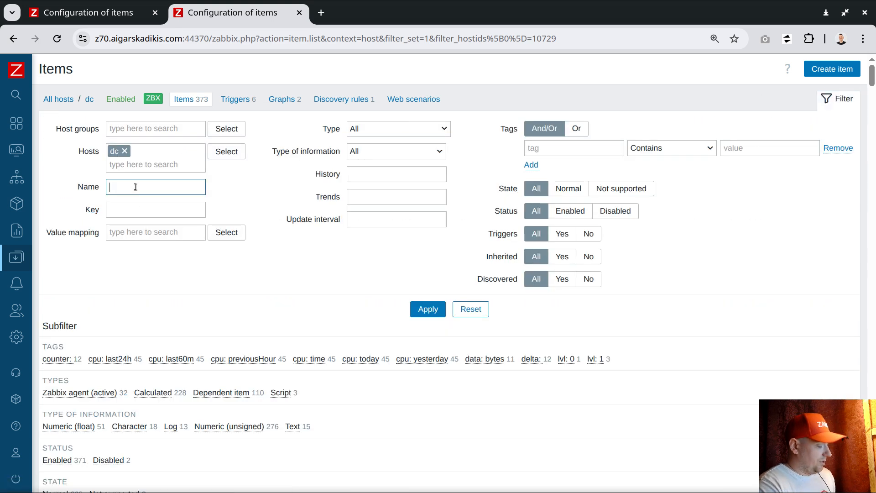
pyautogui.write('group')
pyautogui.press('Return')
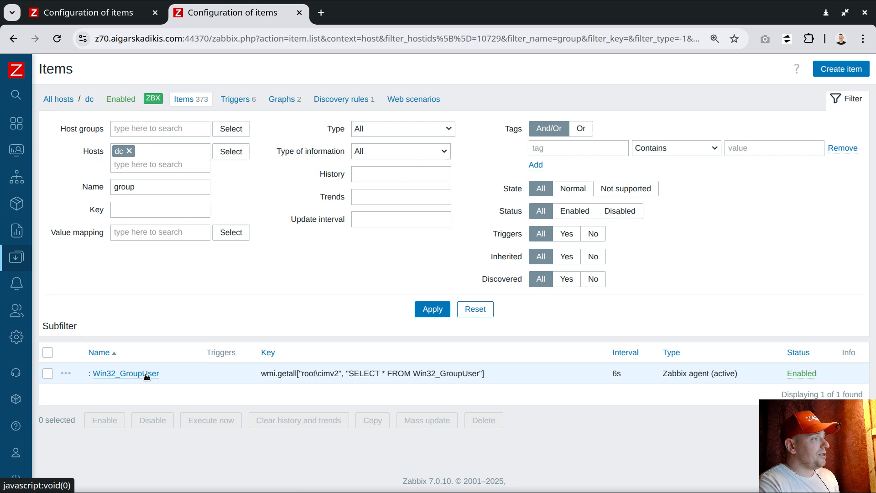
# Open the Win32_GroupUser item's 500 latest values and copy the collected value text
pyautogui.click(65, 373)
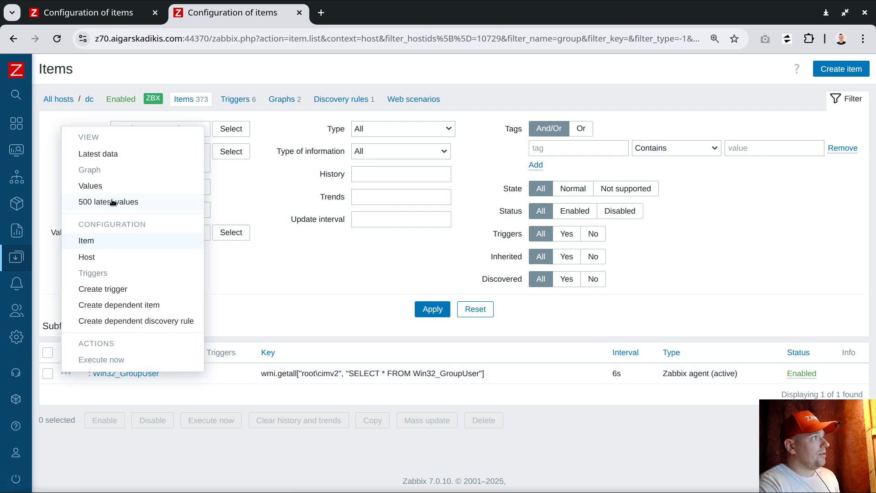
pyautogui.middleClick(146, 201)
pyautogui.click(409, 16)
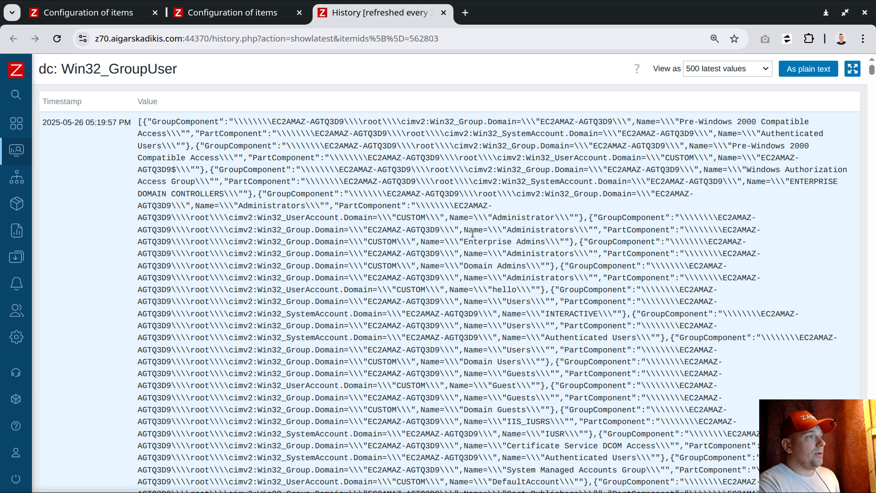
pyautogui.scroll(-8, 473, 234)
pyautogui.scroll(-12, 473, 233)
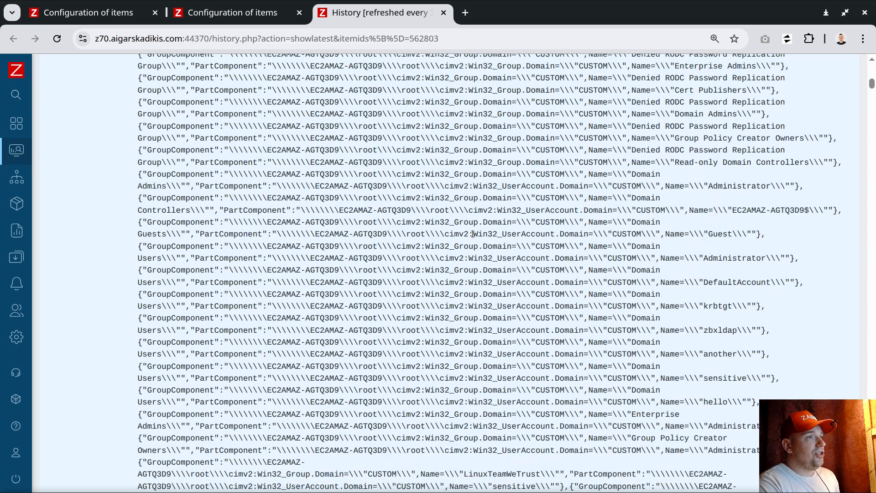
pyautogui.scroll(3, 373, 140)
pyautogui.tripleClick(373, 141)
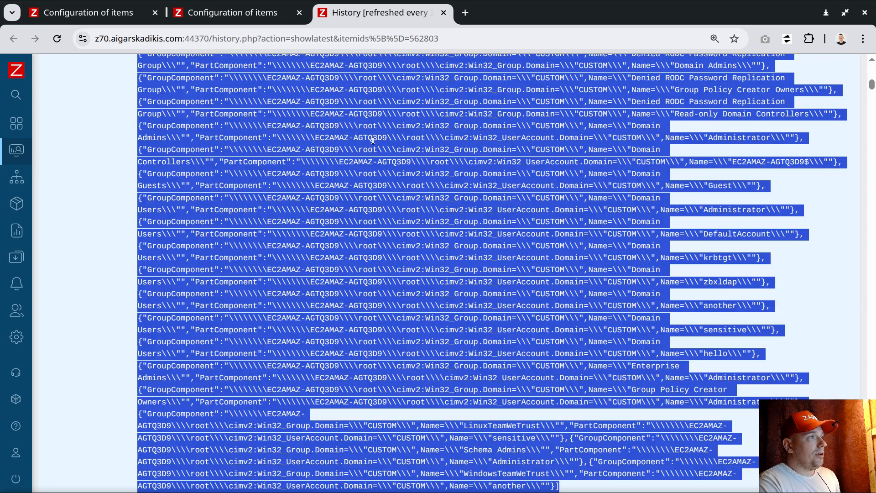
pyautogui.rightClick(371, 138)
pyautogui.click(422, 158)
# Test all LocalAdministrators preprocessing steps using the copied dc value as input
pyautogui.click(118, 12)
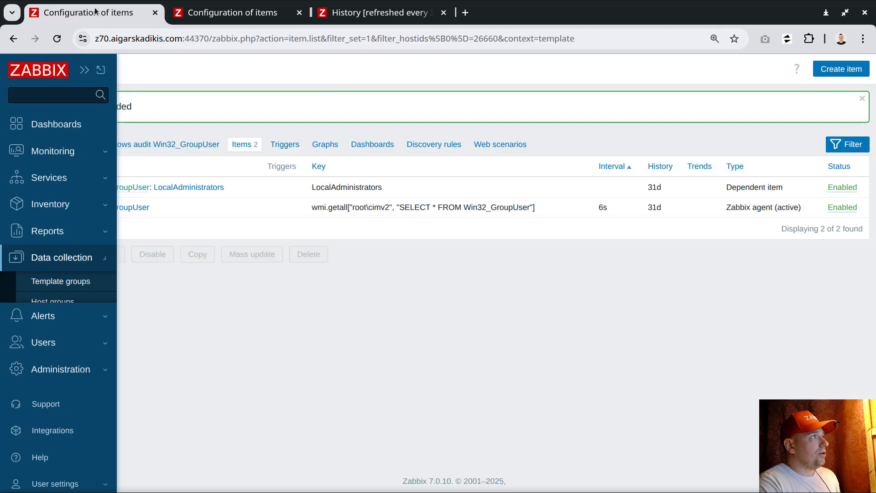
pyautogui.click(187, 187)
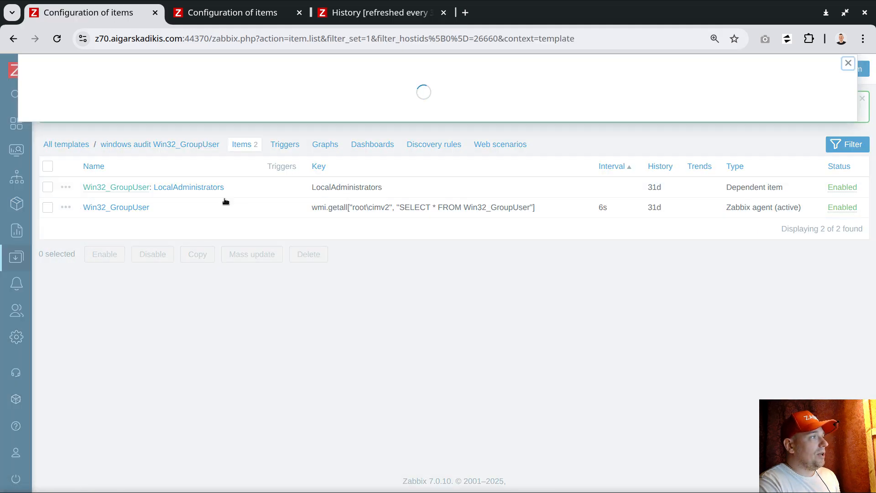
pyautogui.click(126, 82)
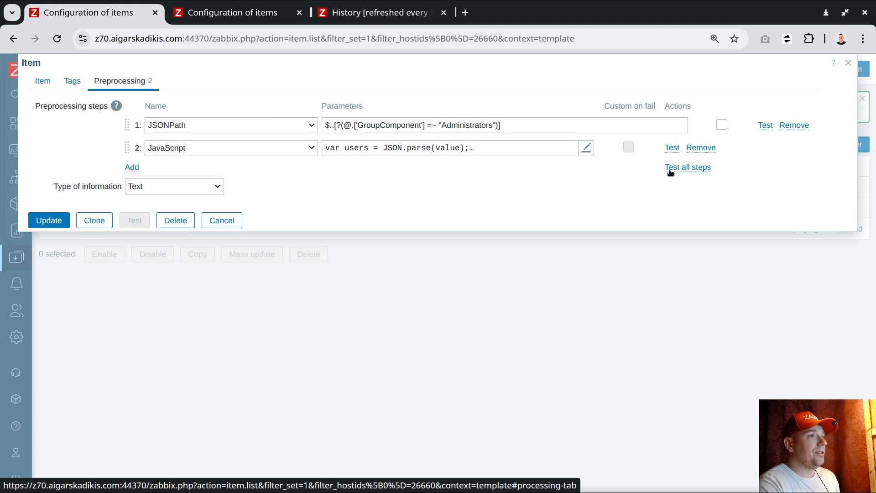
pyautogui.click(688, 168)
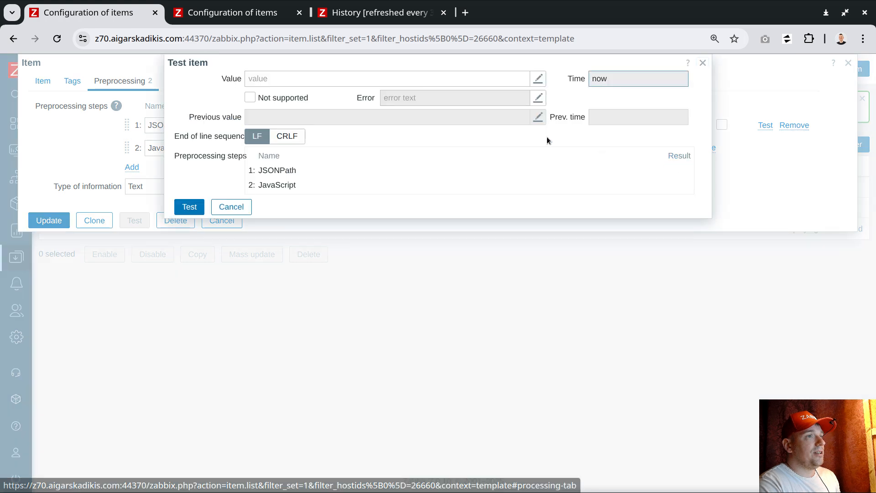
pyautogui.click(297, 84)
pyautogui.rightClick(253, 78)
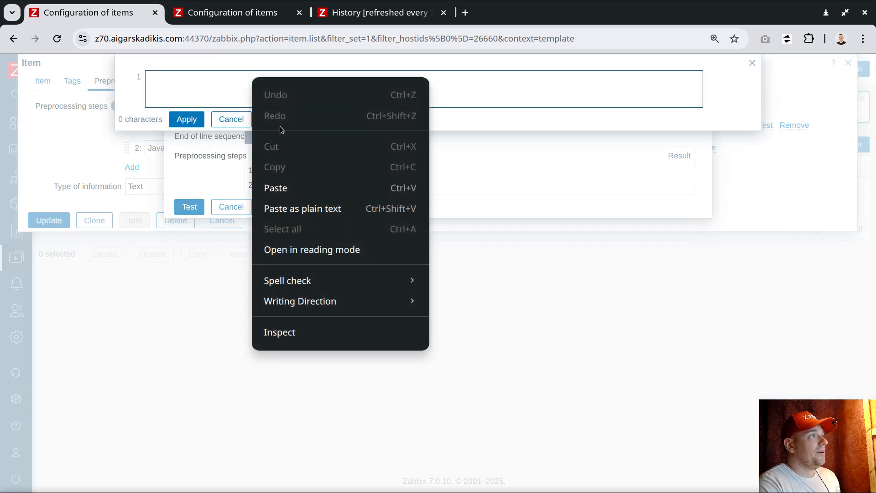
pyautogui.click(289, 203)
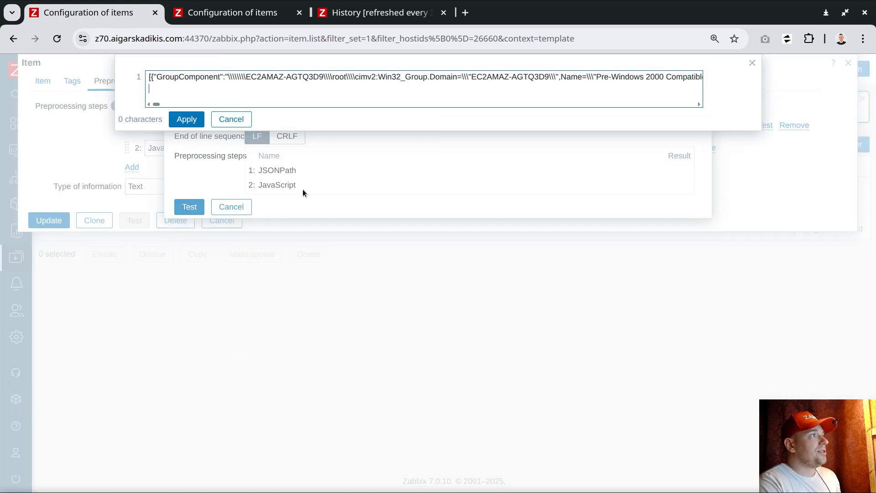
pyautogui.click(197, 121)
pyautogui.click(189, 206)
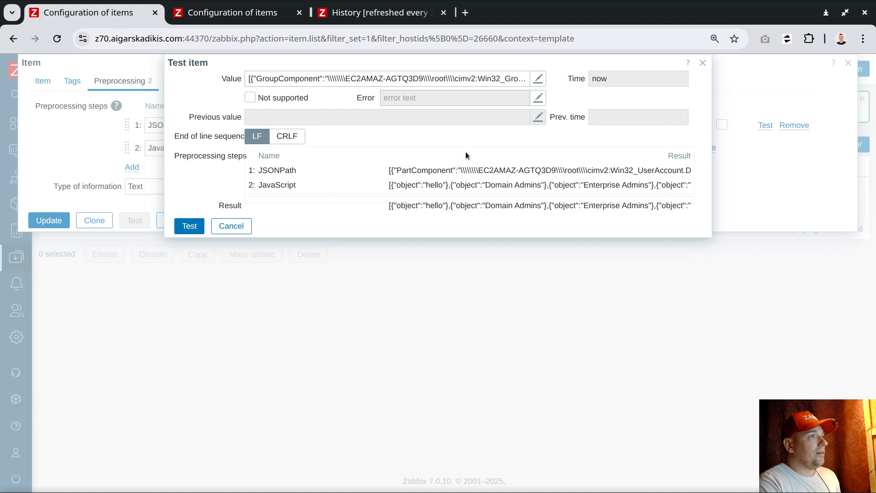
# Review the full JSONPath result, highlighting Domain Admins, Enterprise Admins, hello, PartComponent and GroupComponent
pyautogui.click(468, 171)
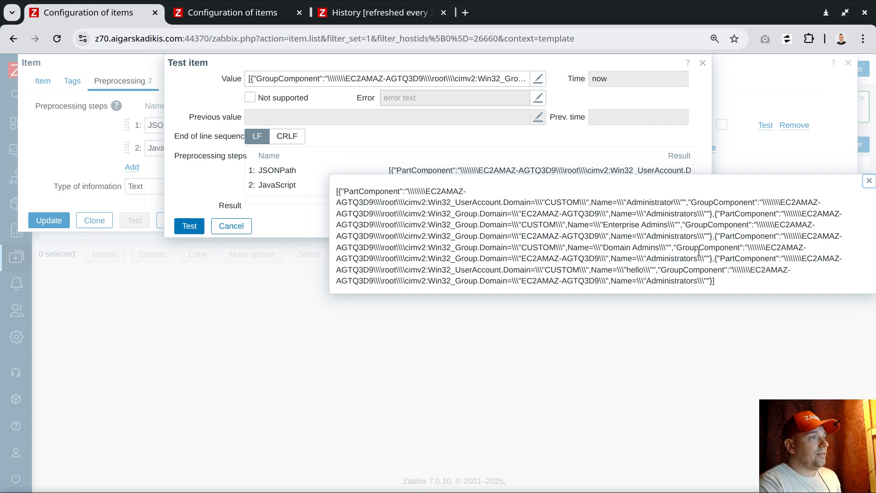
pyautogui.doubleClick(617, 247)
pyautogui.moveTo(616, 248); pyautogui.dragTo(640, 247)
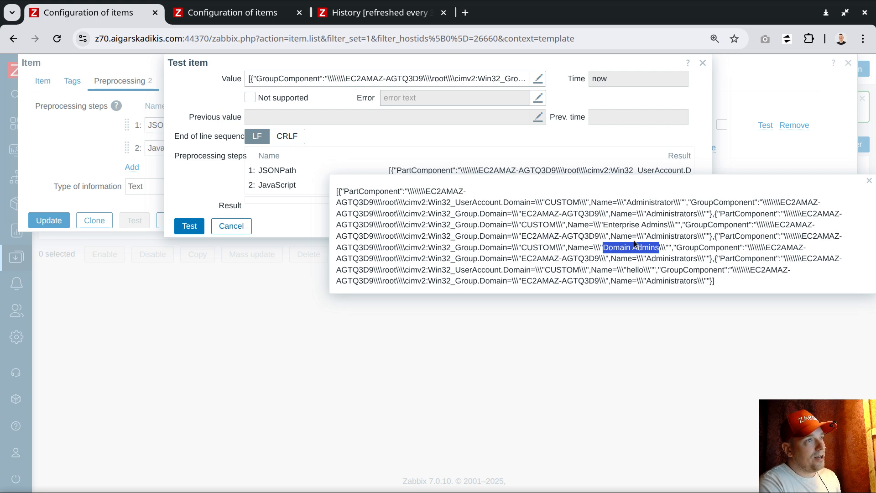
pyautogui.doubleClick(619, 225)
pyautogui.moveTo(619, 225); pyautogui.dragTo(645, 225)
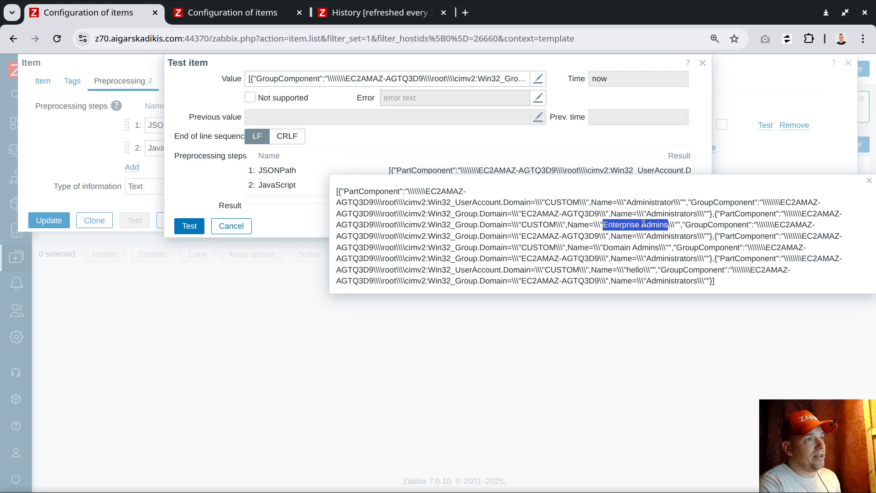
pyautogui.doubleClick(635, 270)
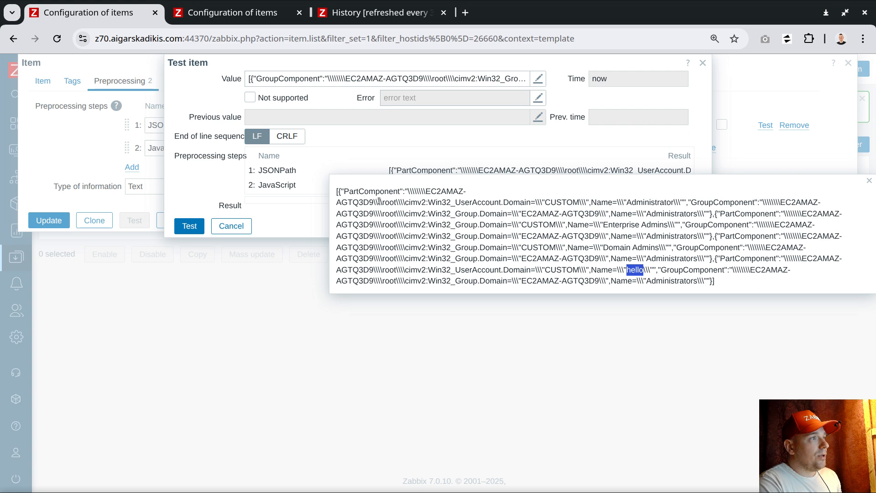
pyautogui.click(370, 190)
pyautogui.doubleClick(370, 191)
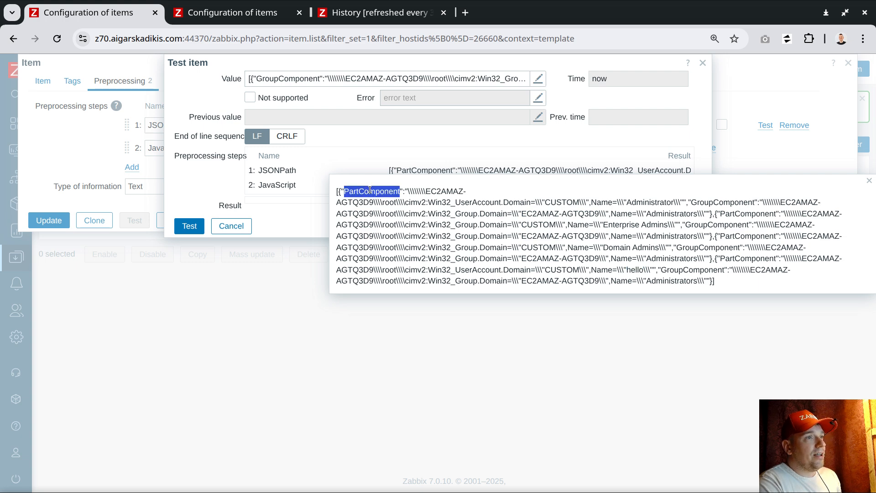
pyautogui.doubleClick(713, 202)
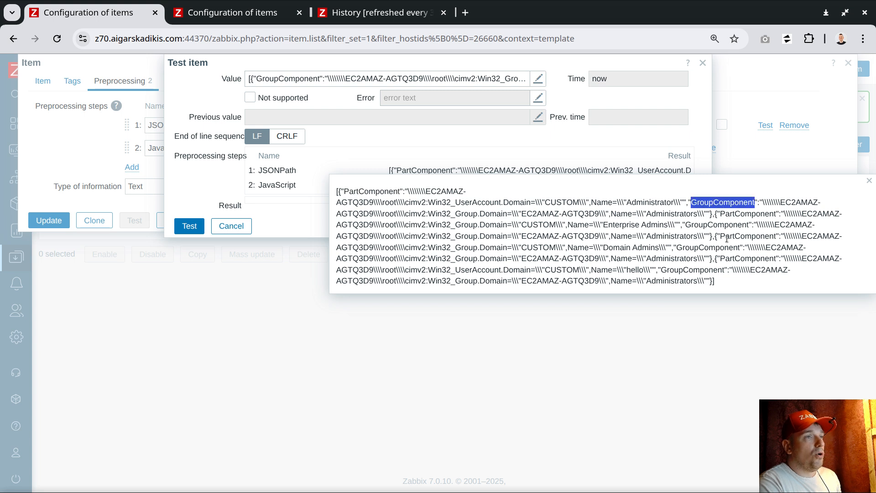
pyautogui.click(869, 182)
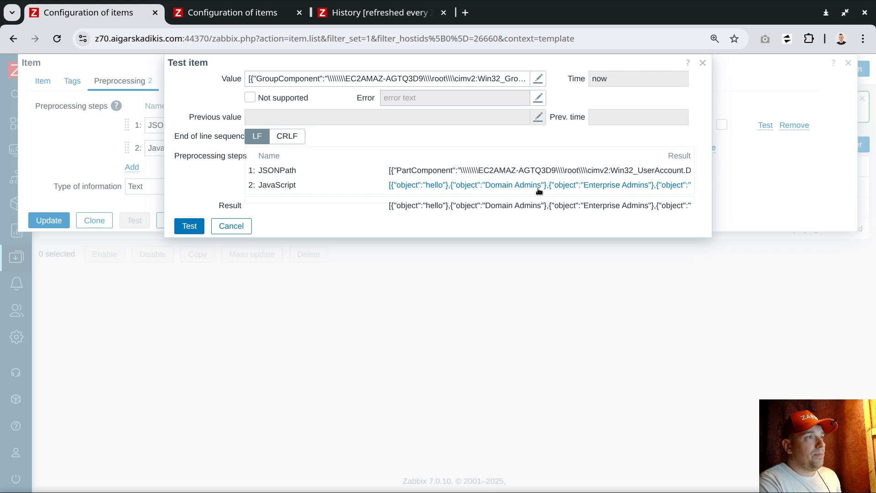
# Check the full JavaScript result for hello and Domain Admins, then close it and the test dialog
pyautogui.click(424, 201)
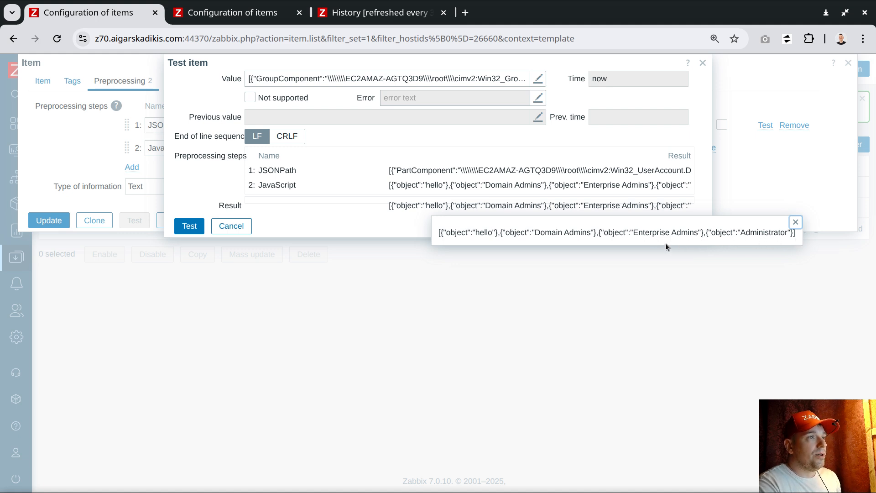
pyautogui.doubleClick(485, 232)
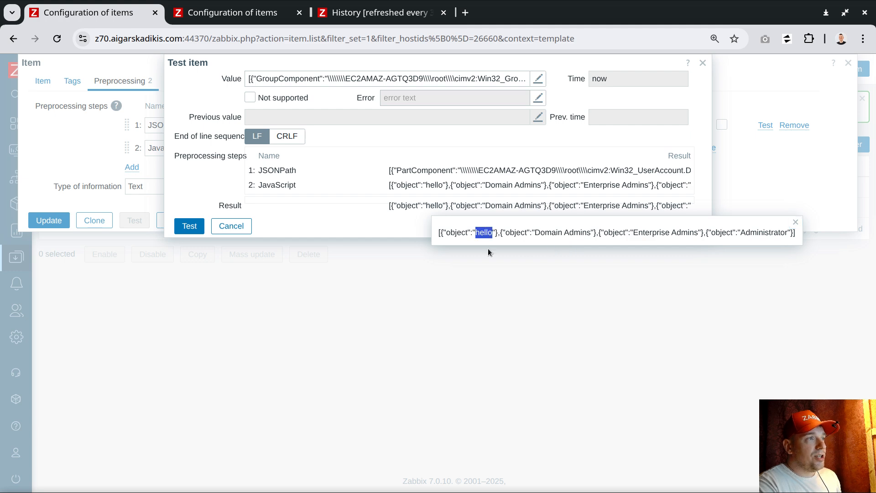
pyautogui.moveTo(535, 233); pyautogui.dragTo(592, 234)
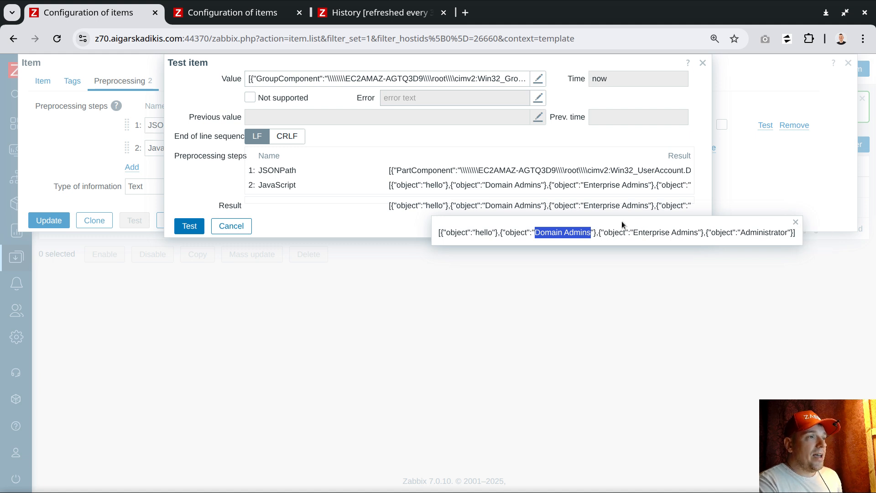
pyautogui.moveTo(436, 231); pyautogui.dragTo(799, 233)
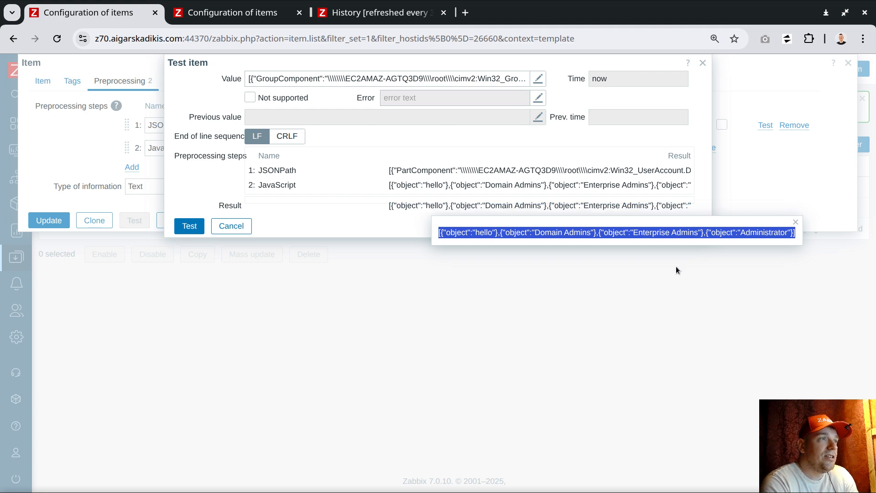
pyautogui.click(527, 229)
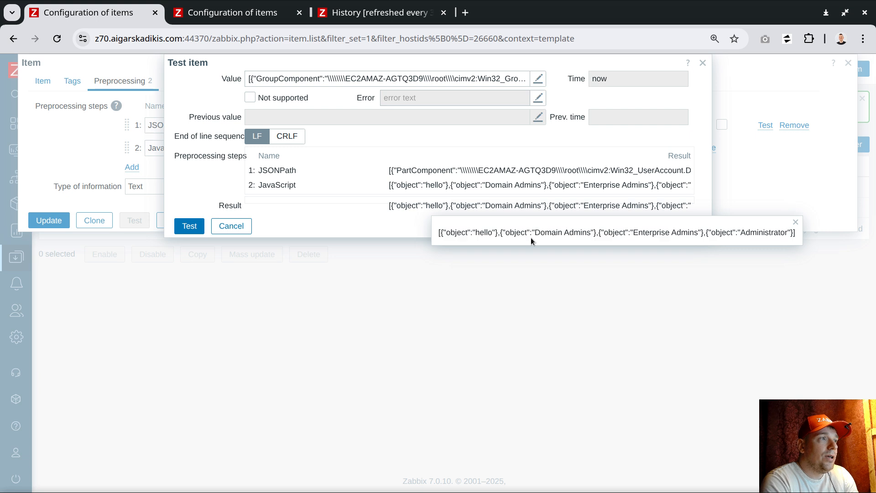
pyautogui.doubleClick(484, 232)
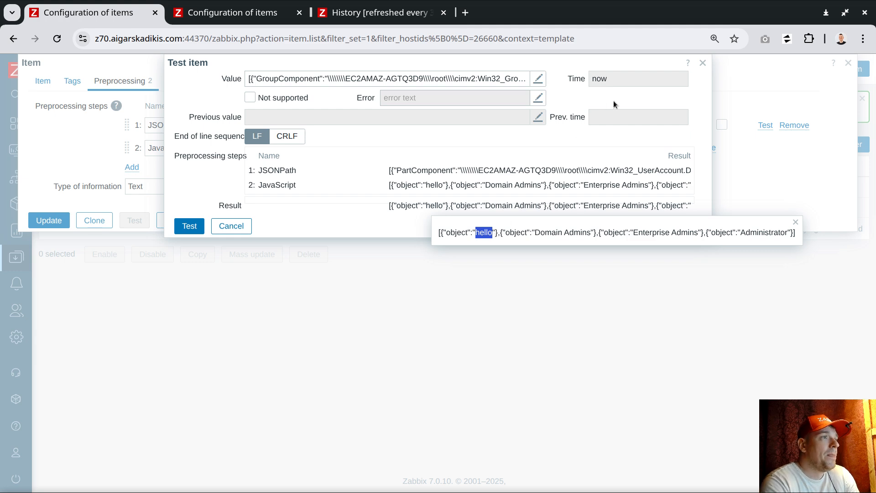
pyautogui.click(796, 222)
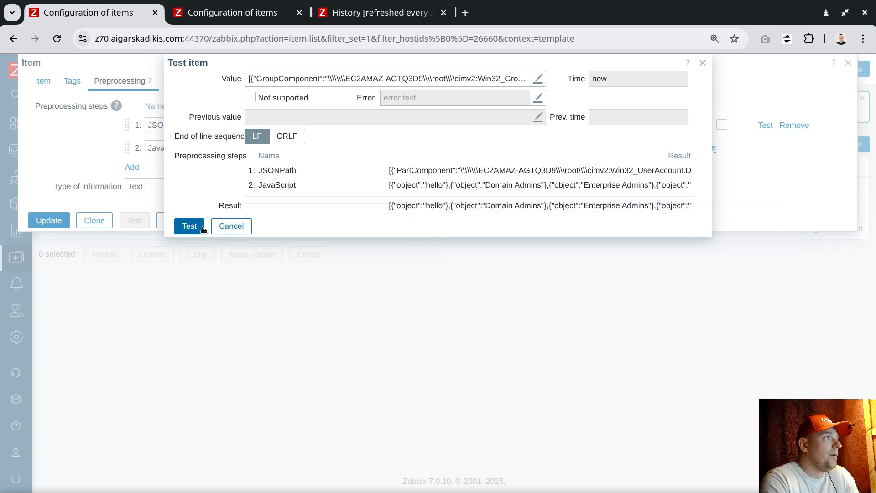
pyautogui.click(240, 225)
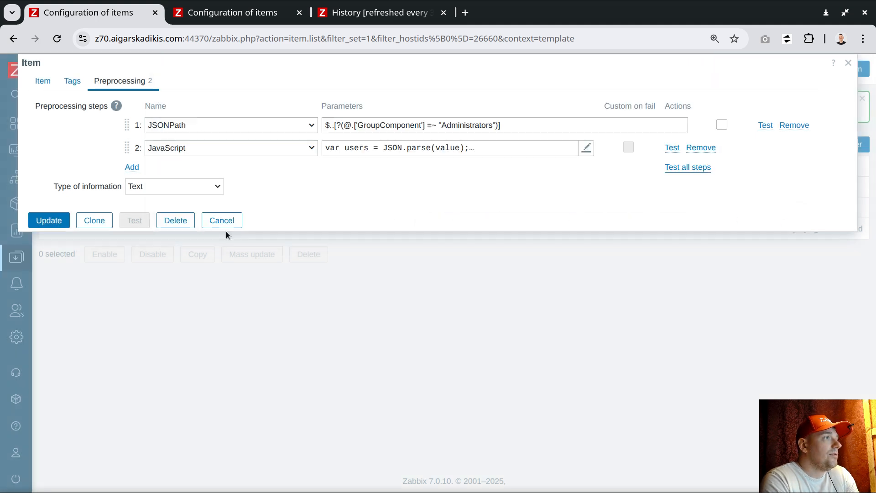
# Update the item, then rename it to Win32_GroupUser LocalAdministrators and save
pyautogui.click(42, 221)
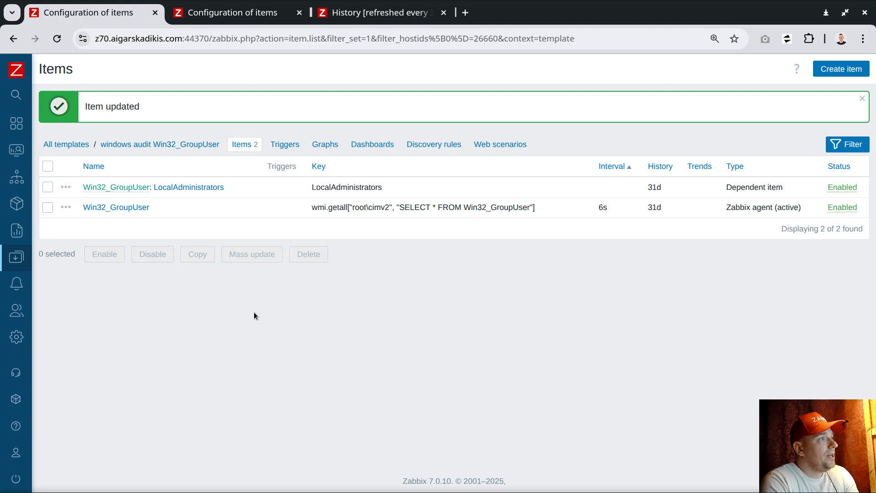
pyautogui.click(128, 207)
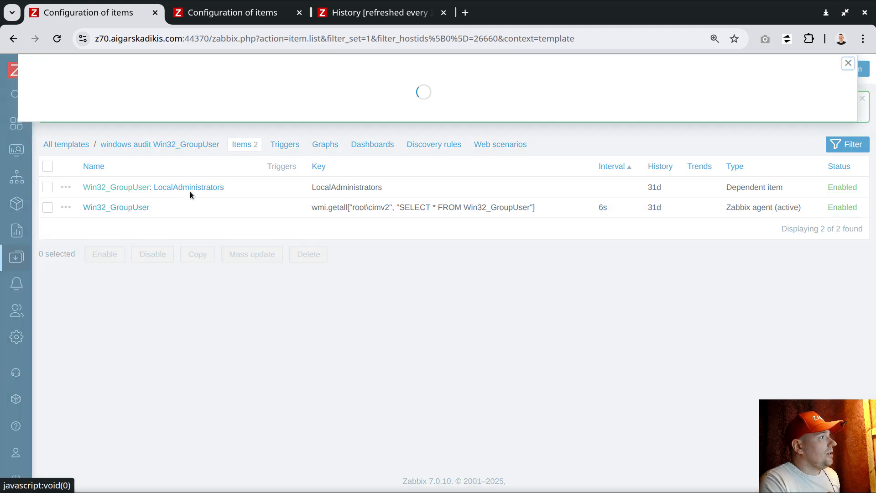
pyautogui.doubleClick(194, 109)
pyautogui.hotkey('ctrl', 'c')
pyautogui.click(222, 369)
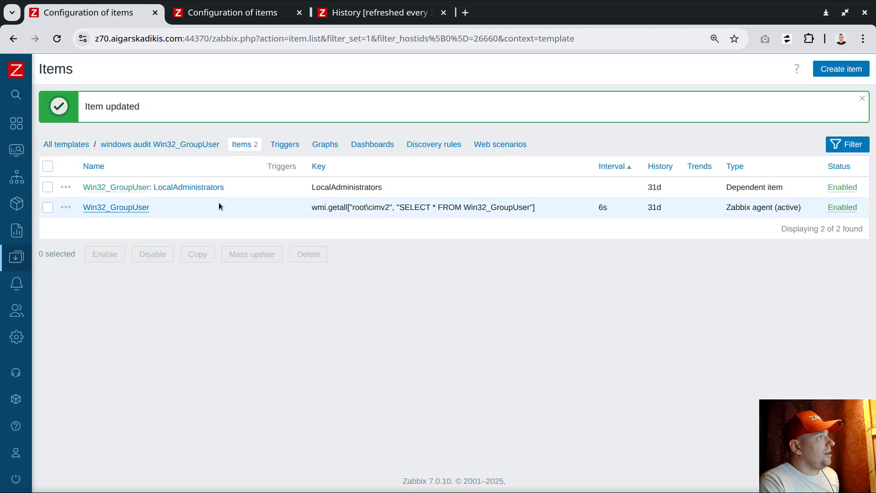
pyautogui.click(196, 187)
pyautogui.hotkey('ctrl', 'v')
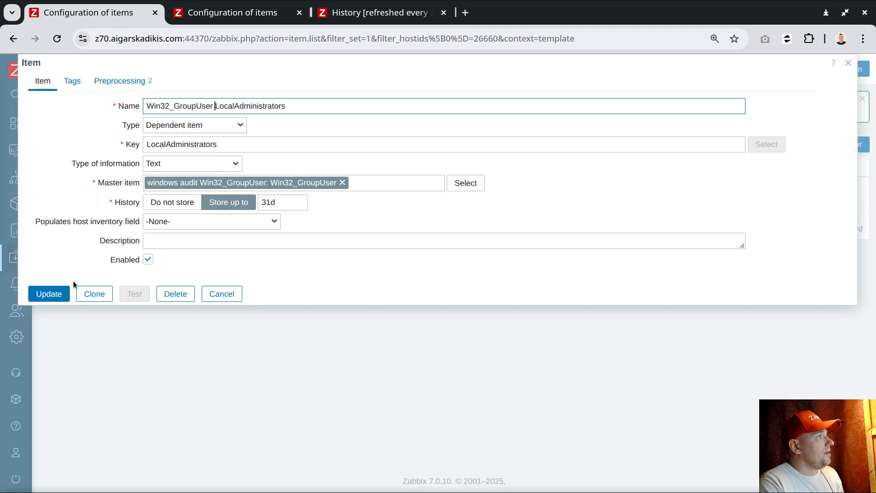
pyautogui.click(50, 293)
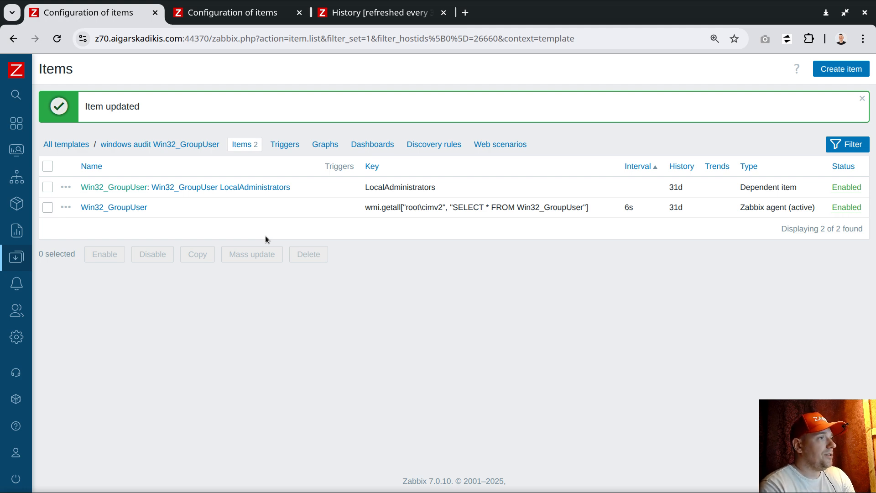
# Review the JavaScript step's code, copy the word 'object', and close without changes
pyautogui.click(211, 187)
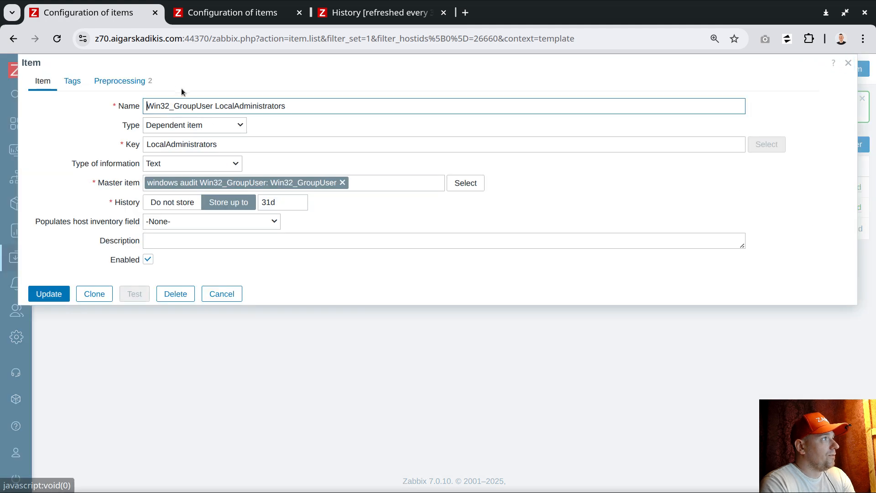
pyautogui.click(129, 85)
pyautogui.click(440, 149)
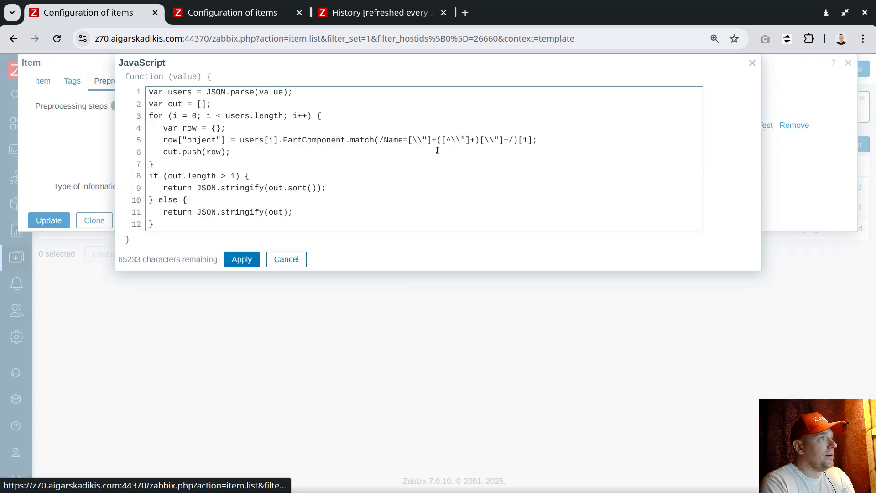
pyautogui.doubleClick(202, 140)
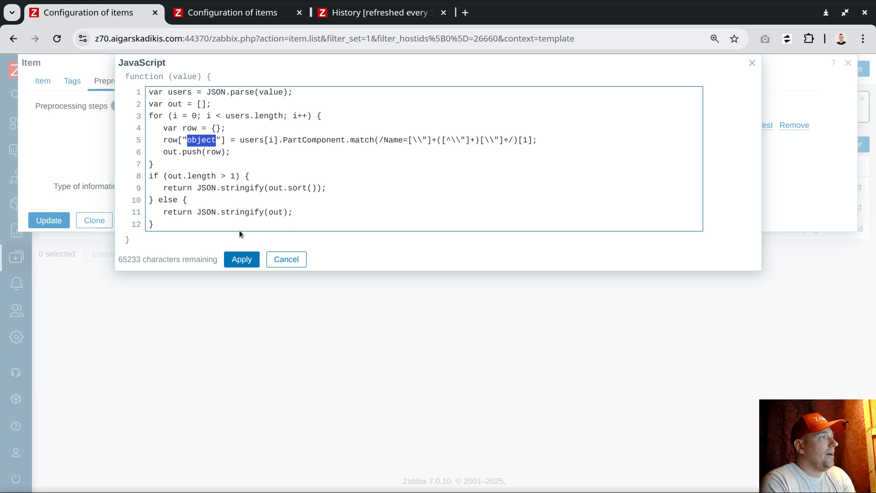
pyautogui.rightClick(206, 141)
pyautogui.click(242, 177)
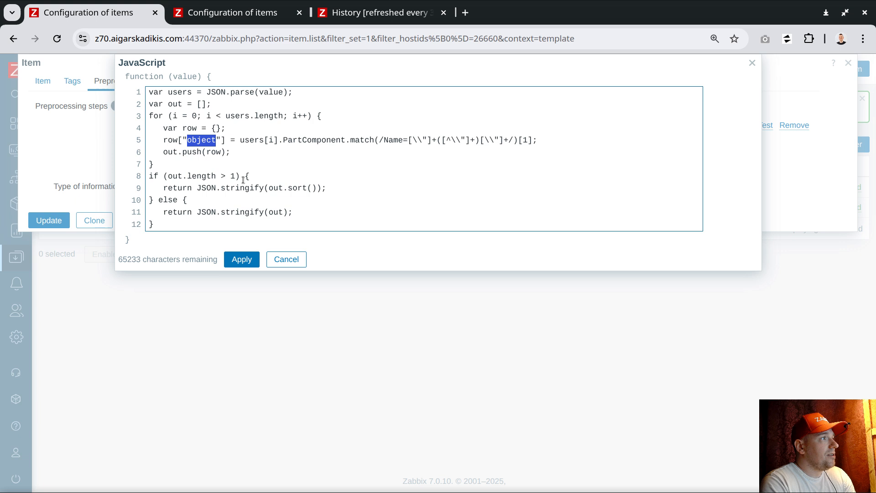
pyautogui.click(288, 259)
pyautogui.click(211, 220)
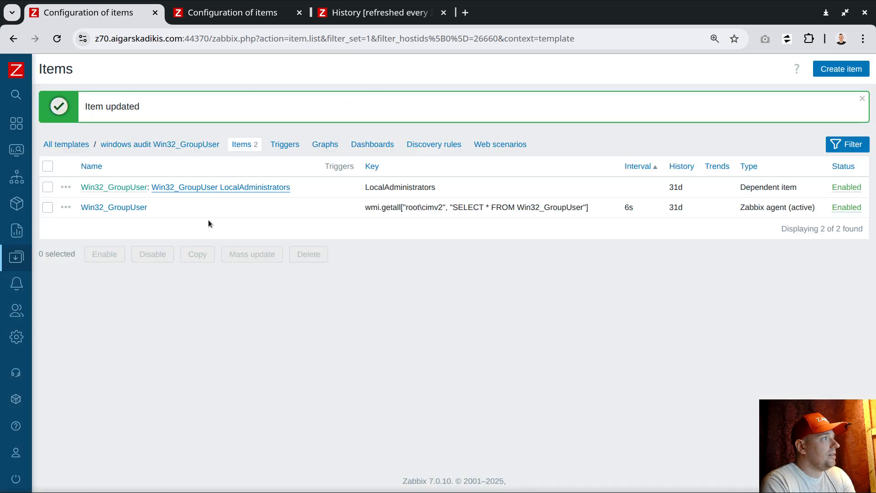
# Create a discovery rule dependent on LocalAdministrators, entering detect.admins as its name and key
pyautogui.click(66, 187)
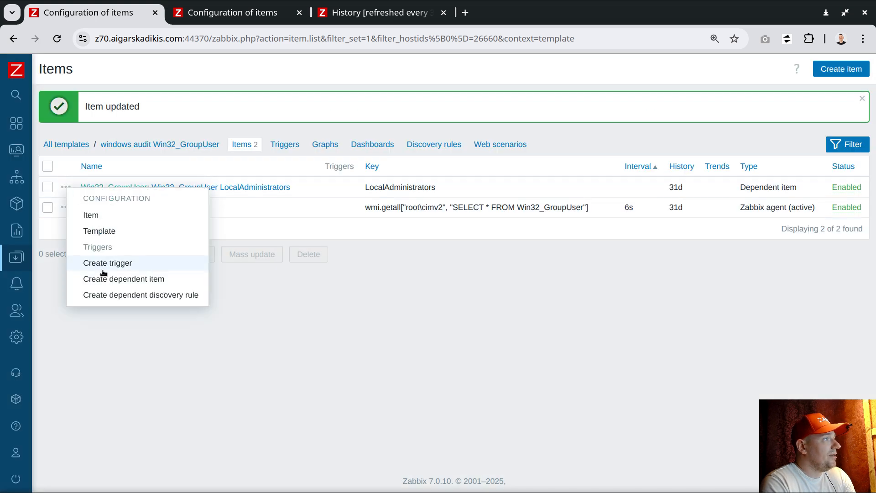
pyautogui.click(173, 296)
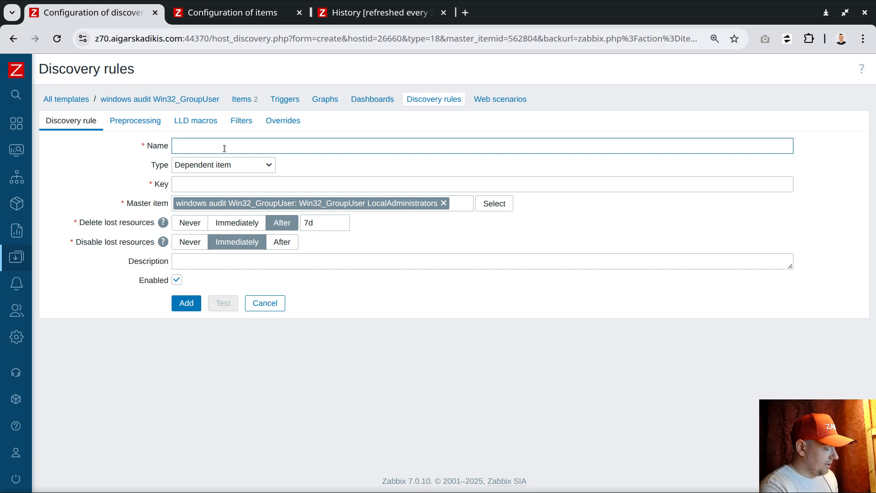
pyautogui.write('detect')
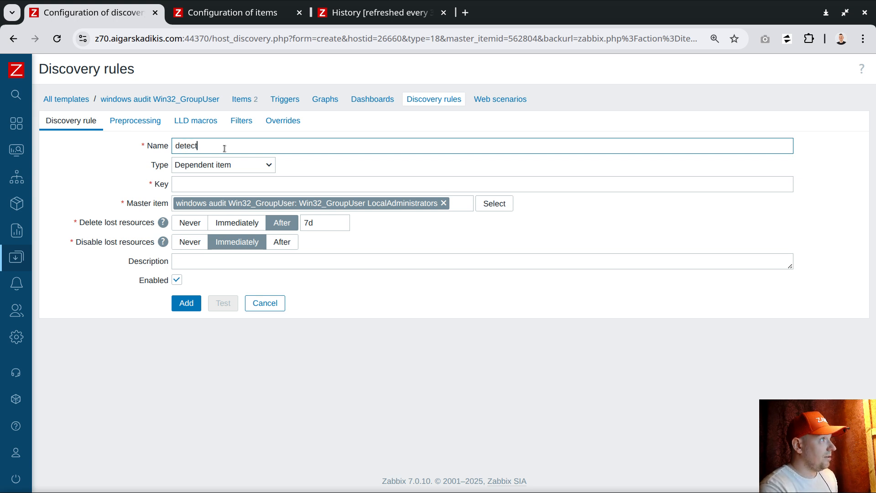
pyautogui.write('.admins')
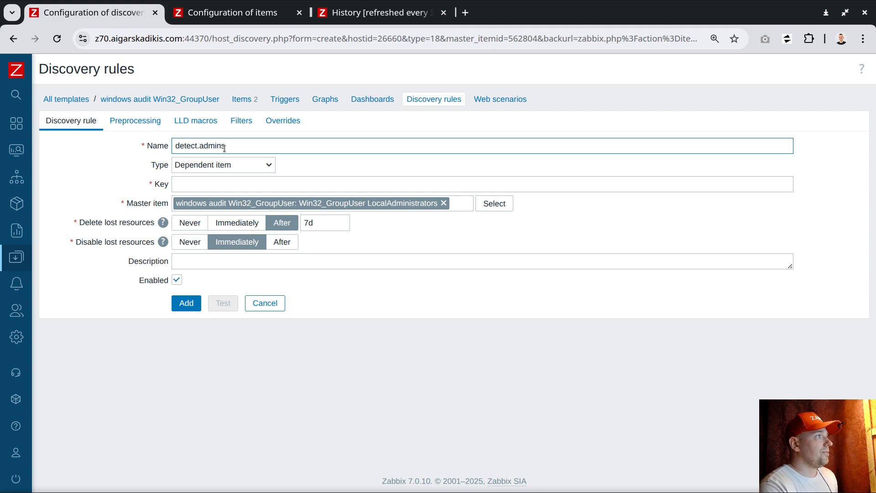
pyautogui.click(228, 186)
pyautogui.write('dete')
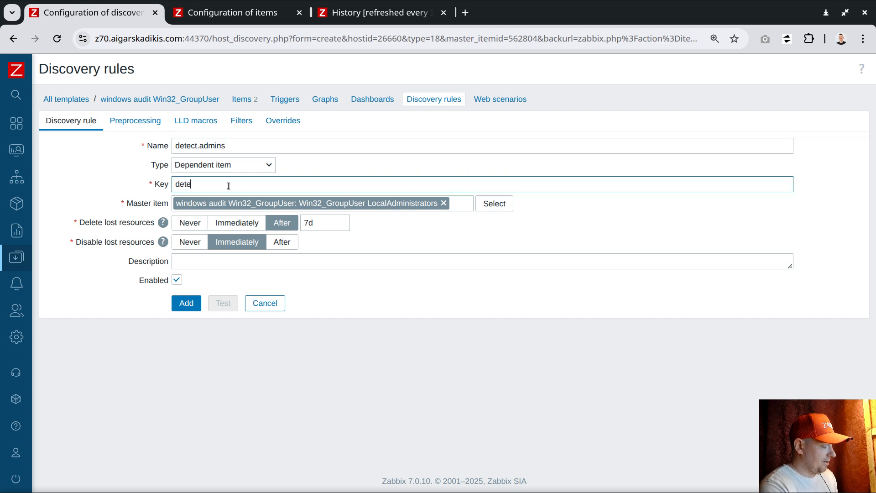
pyautogui.write('ct .admins')
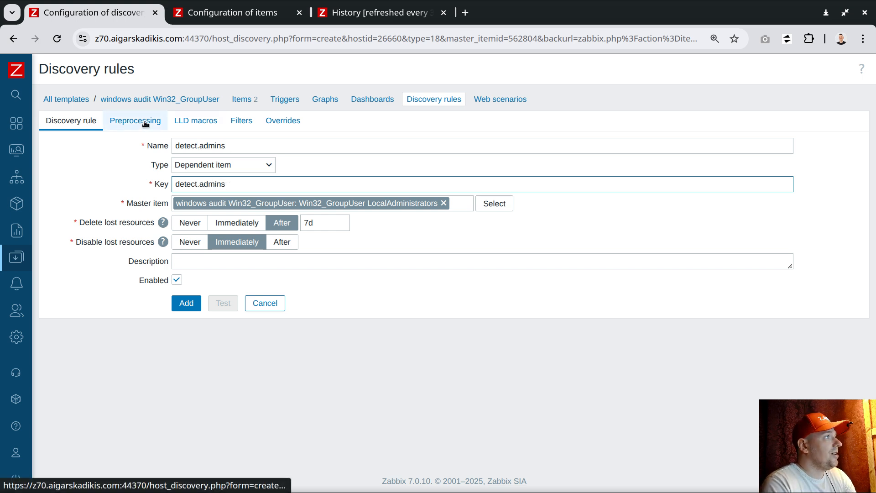
# Add LLD macro {#OBJECT} with JSONPath $.['object'] and save the detect.admins rule
pyautogui.click(199, 123)
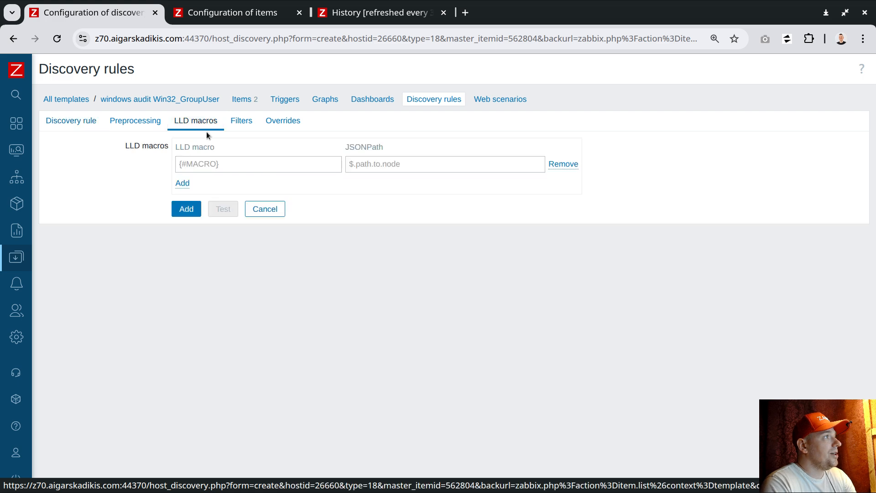
pyautogui.click(407, 167)
pyautogui.write('object')
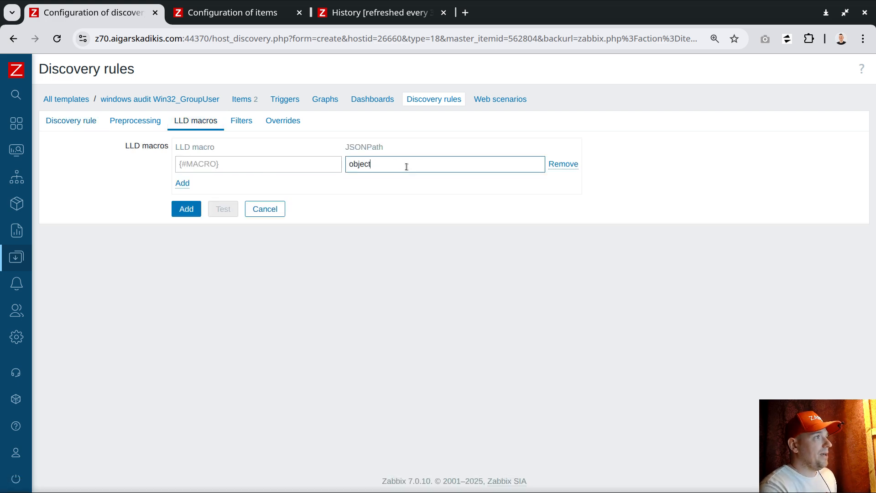
pyautogui.write("']")
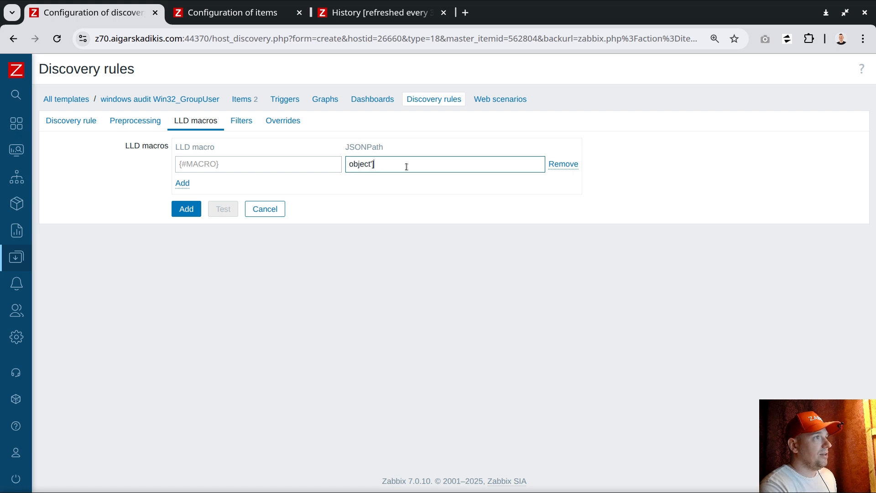
pyautogui.press('Home')
pyautogui.write("['")
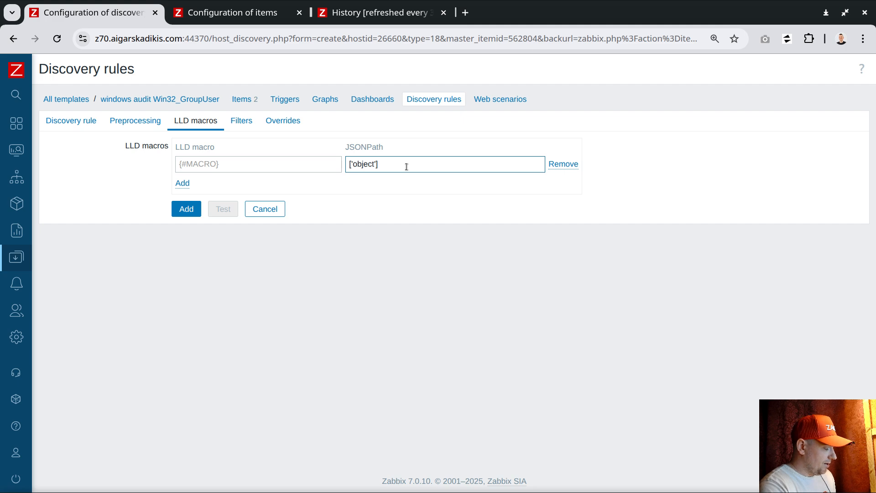
pyautogui.press('Home')
pyautogui.write('$.')
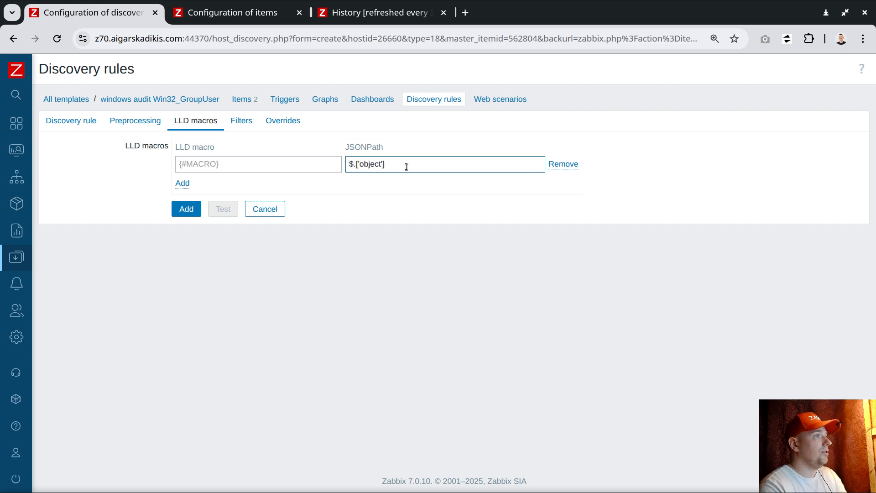
pyautogui.click(277, 164)
pyautogui.write('{#')
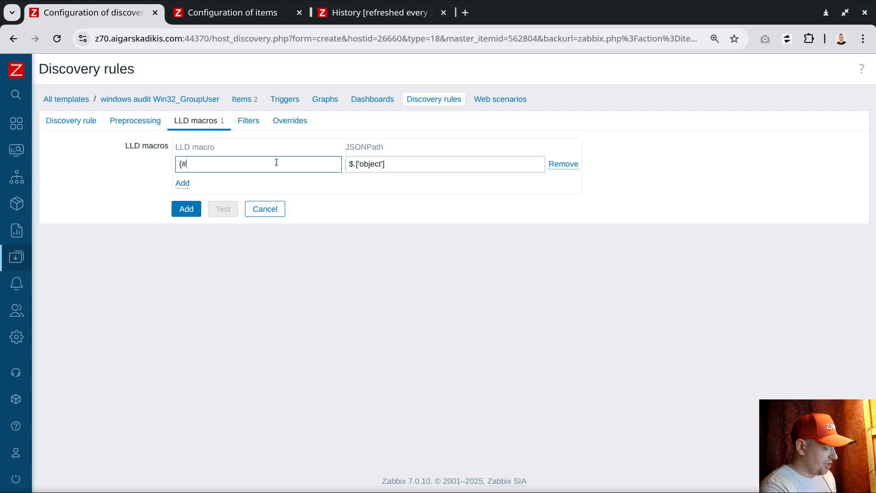
pyautogui.write('OBJECT}')
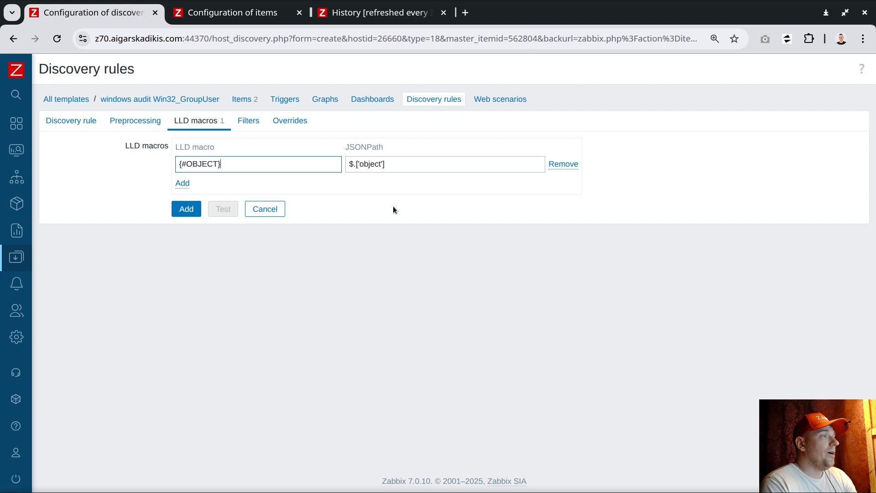
pyautogui.moveTo(389, 165); pyautogui.dragTo(350, 163)
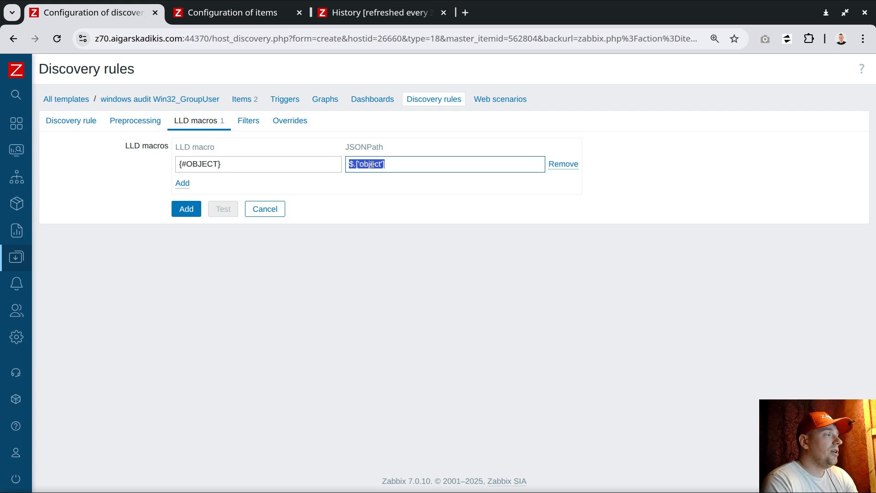
pyautogui.doubleClick(204, 168)
pyautogui.click(191, 209)
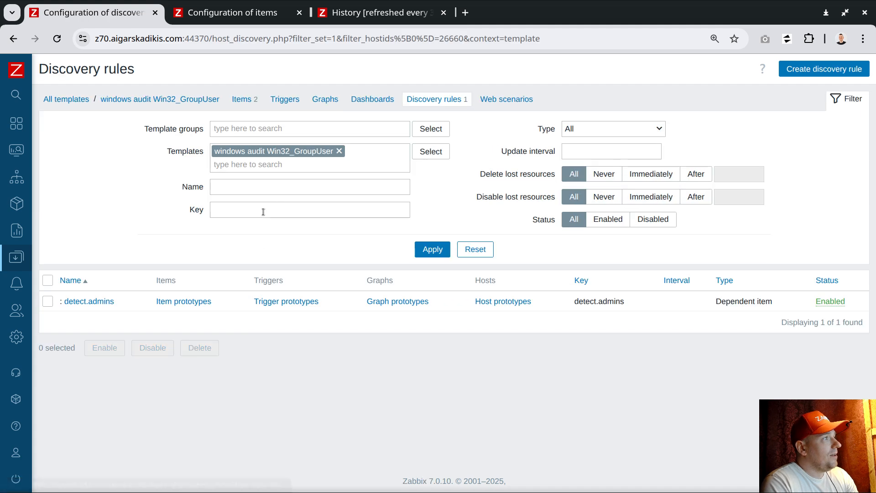
# Create a new detect.admins item prototype of type Calculated with Character information
pyautogui.click(185, 302)
pyautogui.click(819, 69)
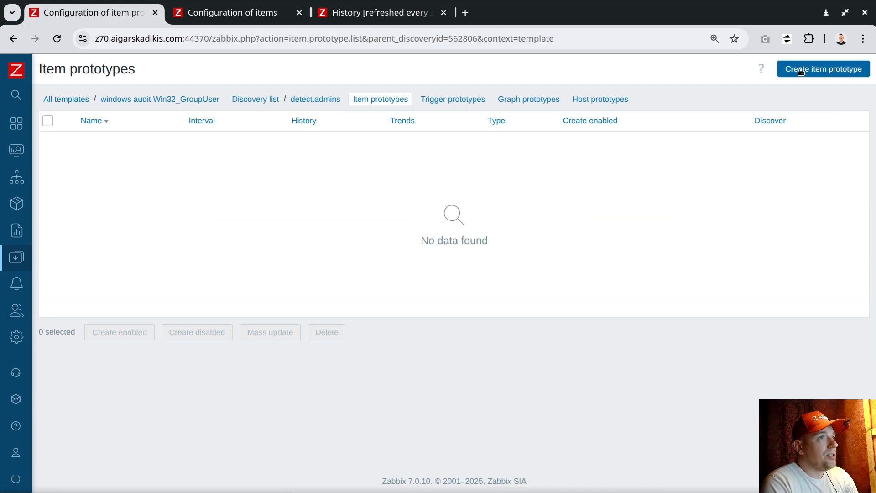
pyautogui.click(204, 125)
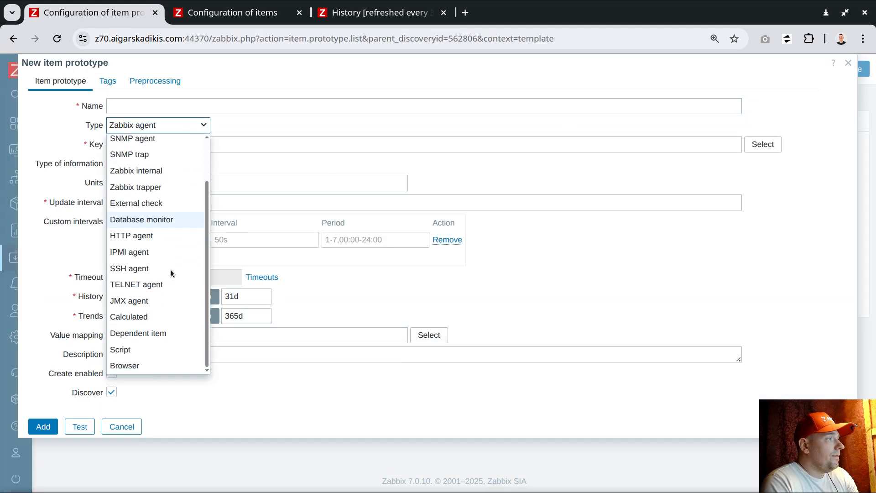
pyautogui.scroll(-1, 172, 256)
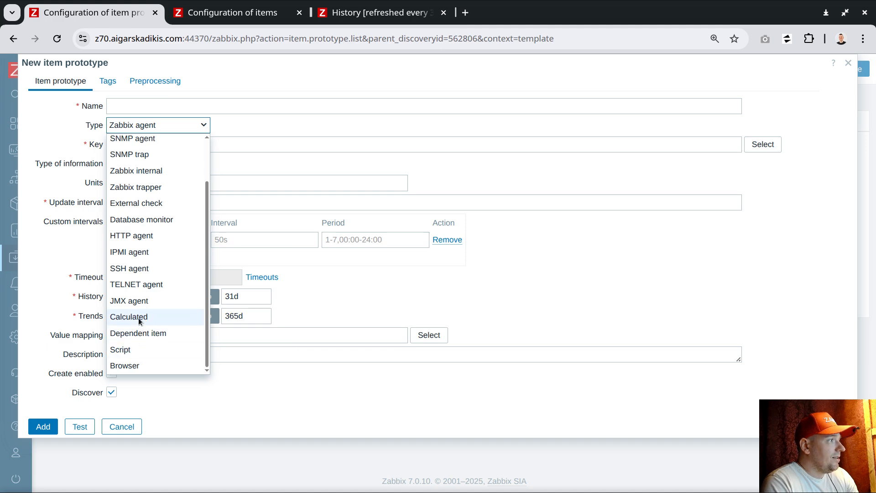
pyautogui.click(139, 318)
pyautogui.click(161, 162)
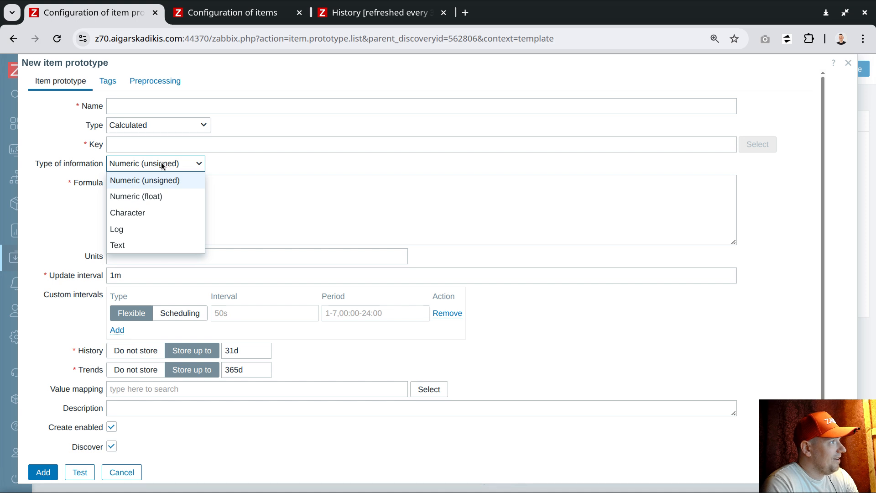
pyautogui.click(145, 211)
# Enter formula "{#OBJECT}", a 12s update interval and key name[{#OBJECT}]
pyautogui.click(160, 196)
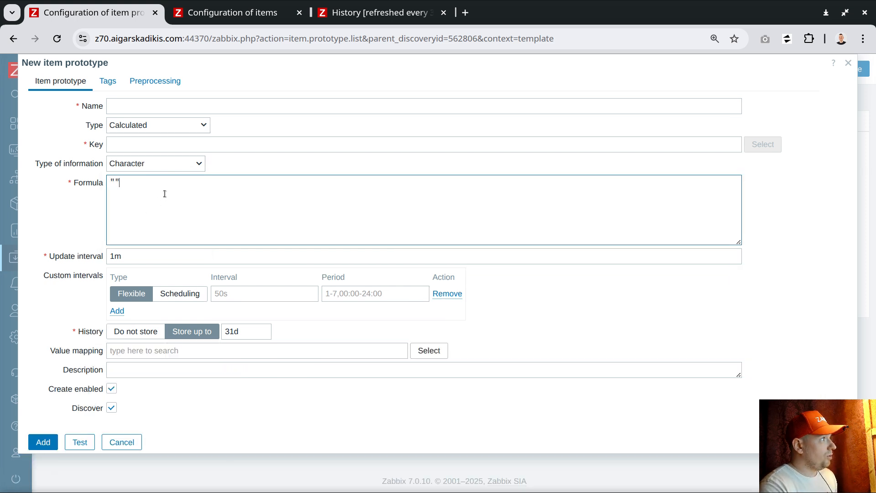
pyautogui.write('"{')
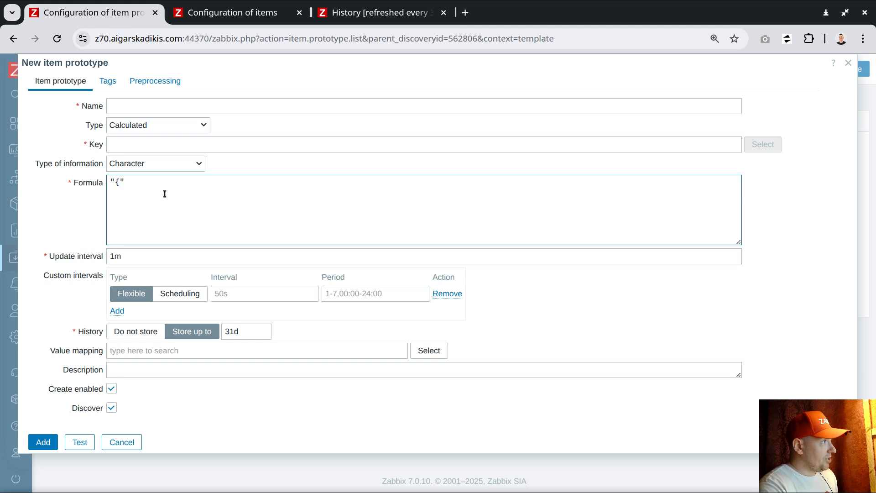
pyautogui.write('#OBJECT}')
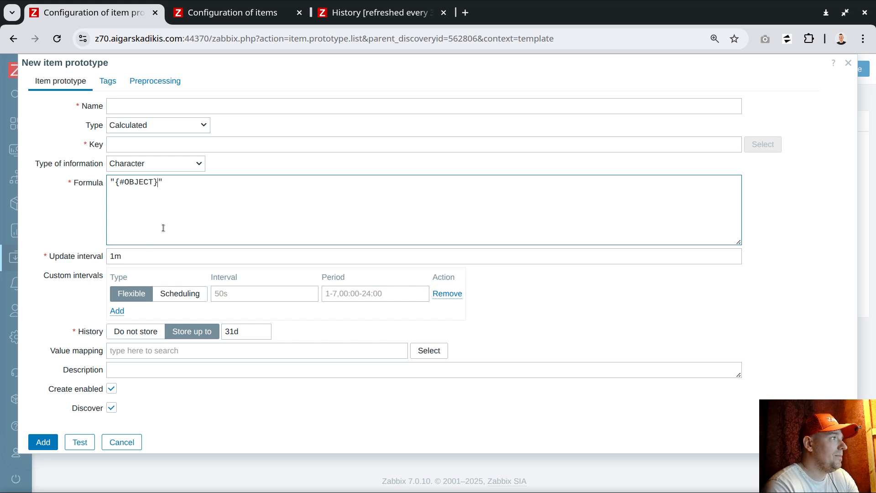
pyautogui.click(123, 254)
pyautogui.doubleClick(123, 254)
pyautogui.write('1')
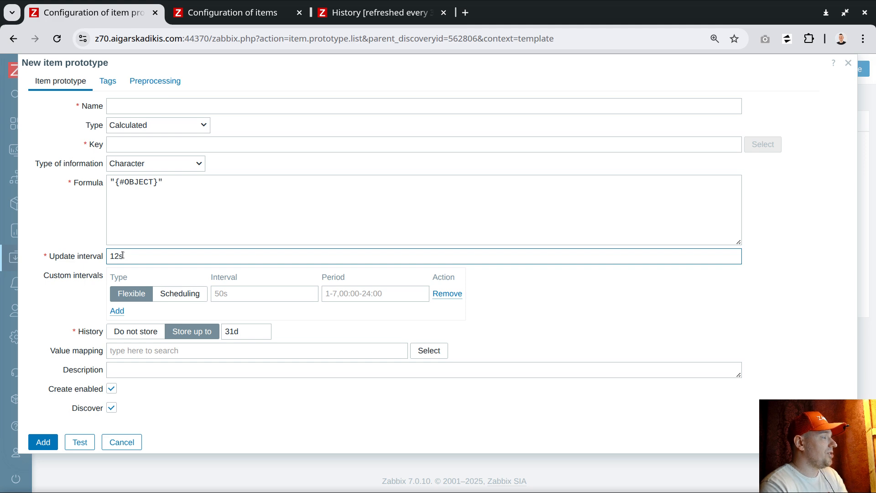
pyautogui.click(129, 144)
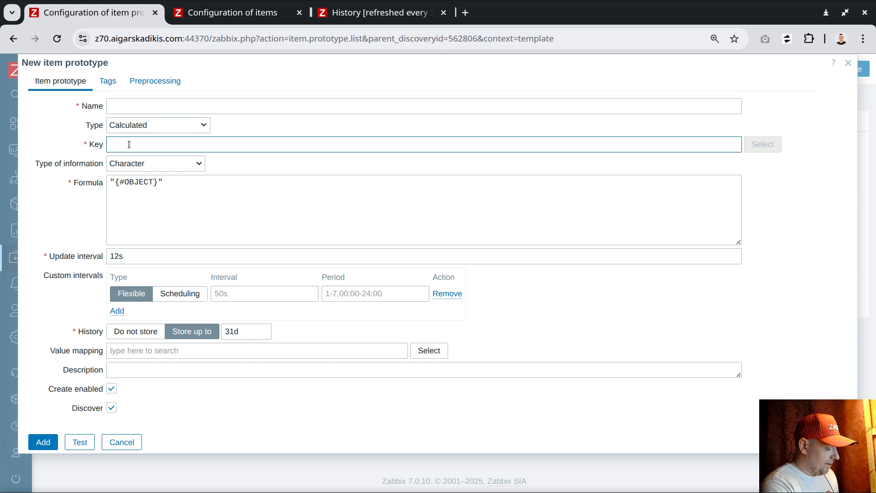
pyautogui.write('obje')
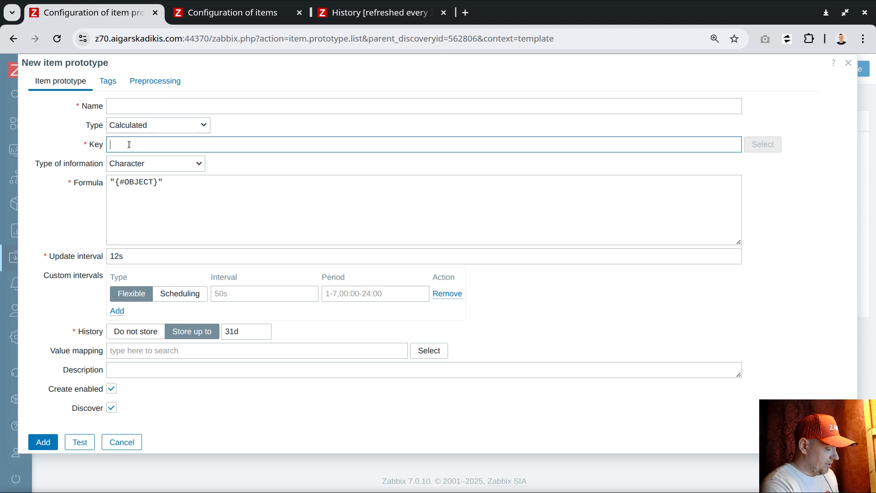
pyautogui.write('name')
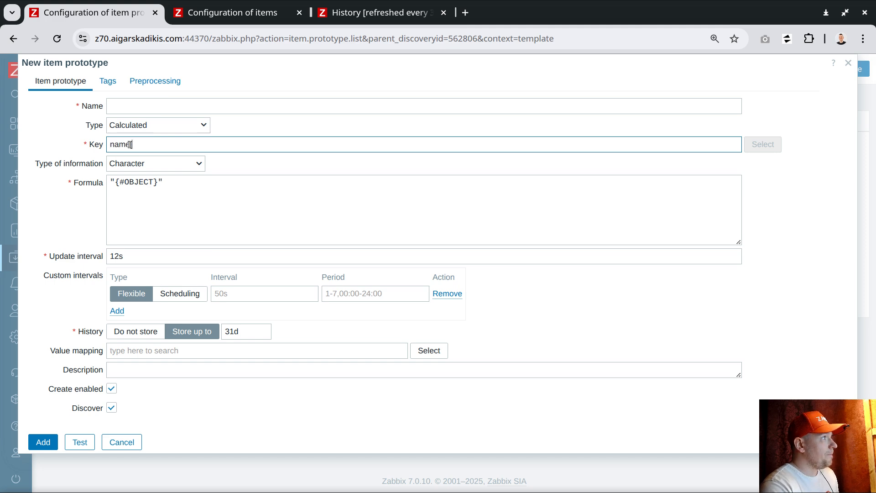
pyautogui.write('[{#OBJECT')
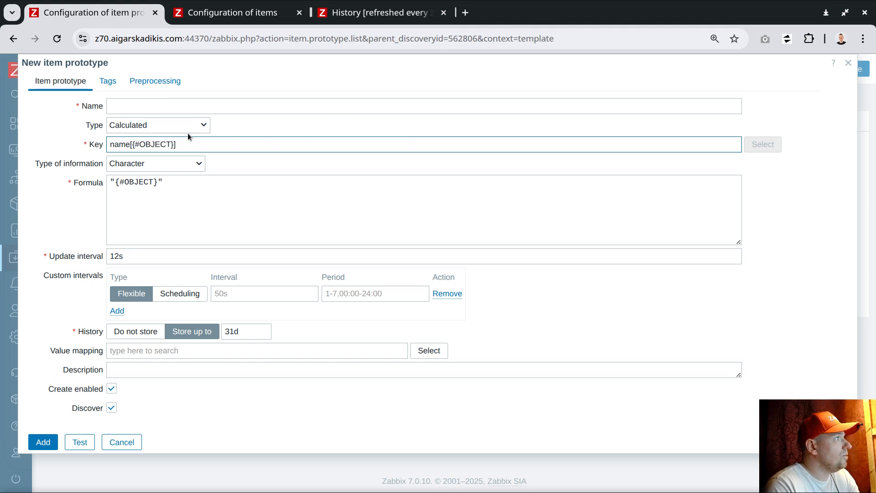
# Name the prototype 'object {#OBJECT}', reusing the macro copied from the key
pyautogui.click(146, 105)
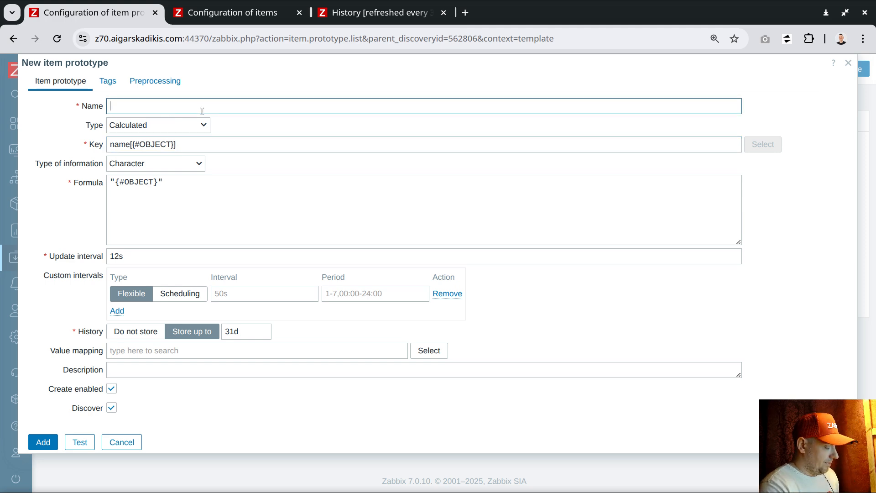
pyautogui.write('name obj')
pyautogui.press('BackSpace')
pyautogui.press('BackSpace')
pyautogui.write('f ')
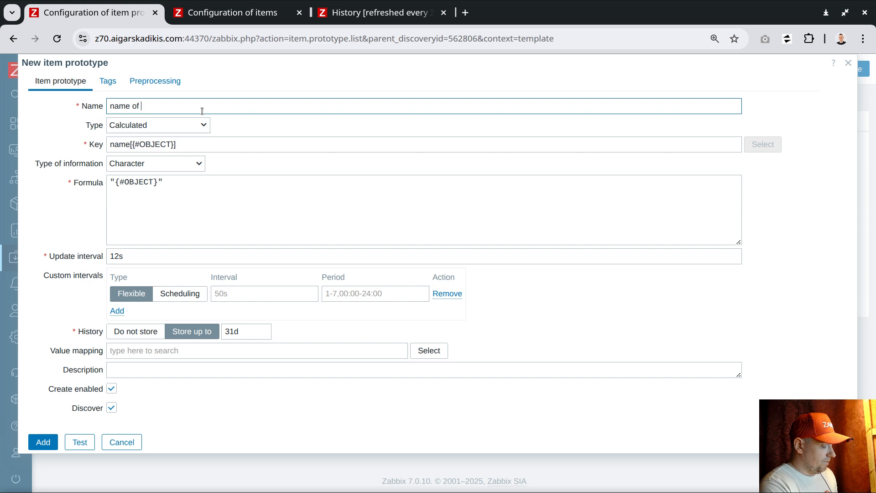
pyautogui.write('object')
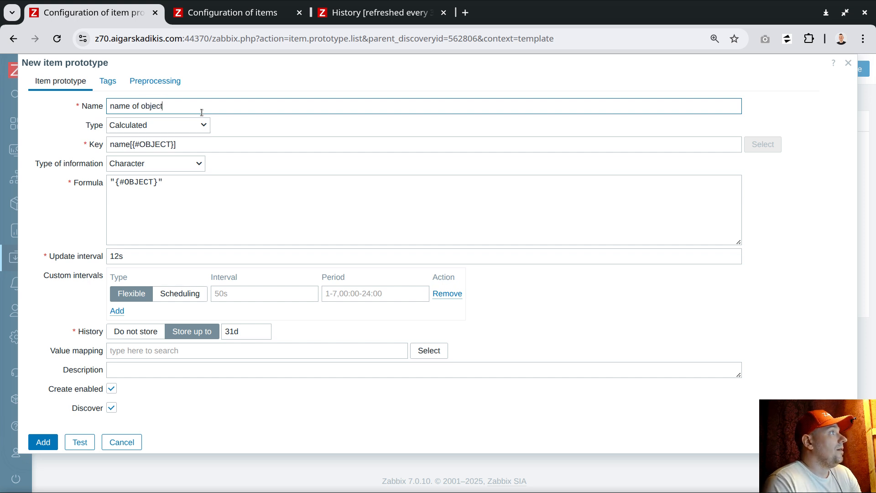
pyautogui.moveTo(134, 144); pyautogui.dragTo(175, 144)
pyautogui.hotkey('ctrl', 'c')
pyautogui.click(173, 106)
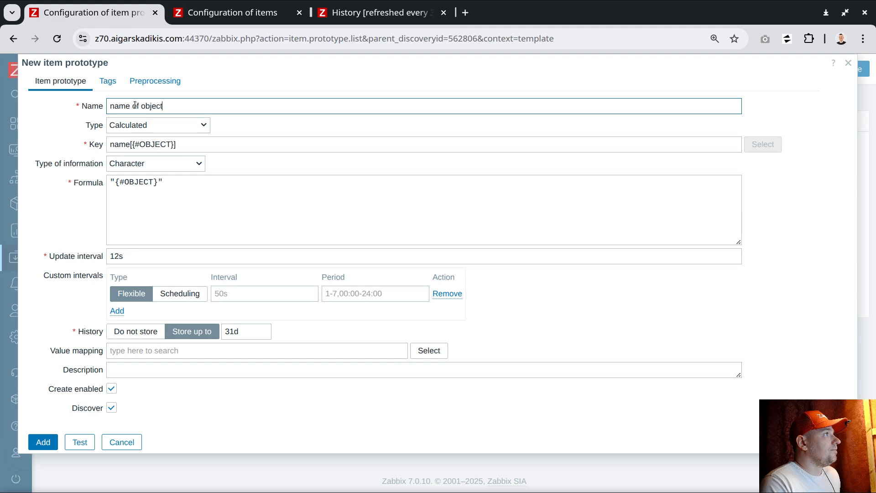
pyautogui.moveTo(141, 107); pyautogui.dragTo(181, 110)
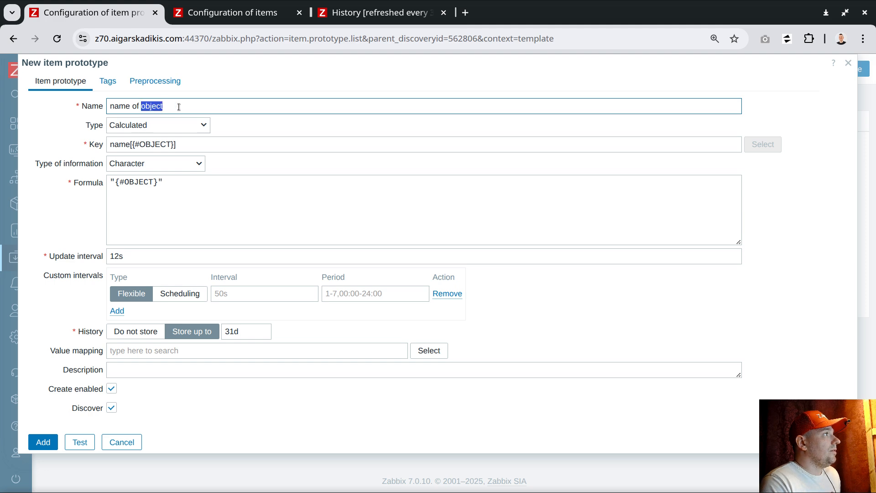
pyautogui.click(192, 107)
pyautogui.hotkey('ctrl', 'v')
pyautogui.moveTo(142, 106); pyautogui.dragTo(180, 107)
pyautogui.press('BackSpace')
pyautogui.click(127, 106)
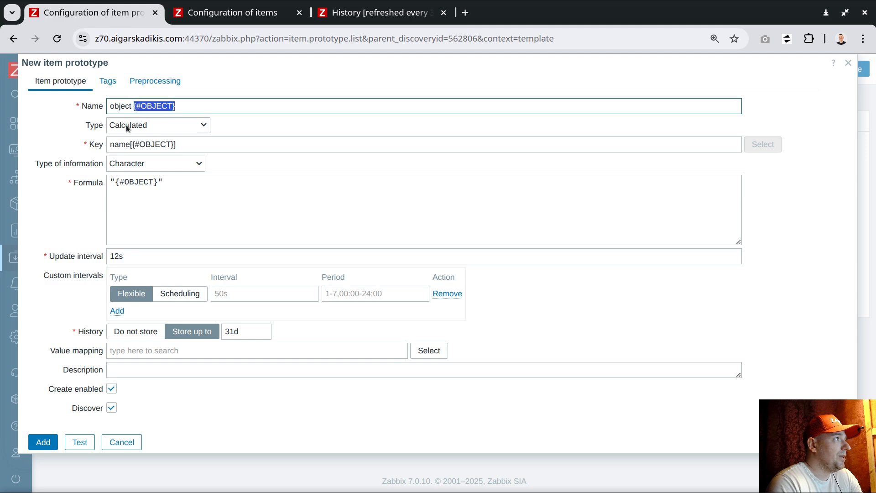
# Add a Discard unchanged with heartbeat 1d preprocessing step and save the prototype
pyautogui.click(155, 81)
pyautogui.click(158, 105)
pyautogui.click(180, 125)
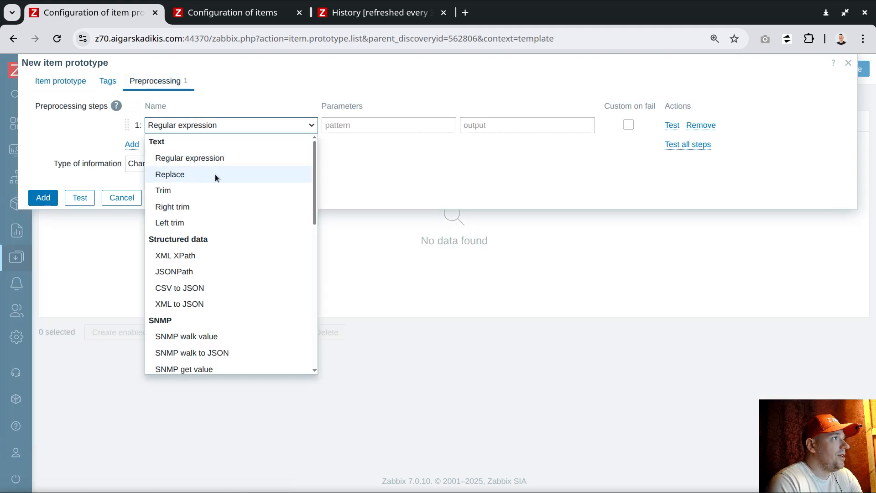
pyautogui.scroll(-8, 217, 178)
pyautogui.click(229, 315)
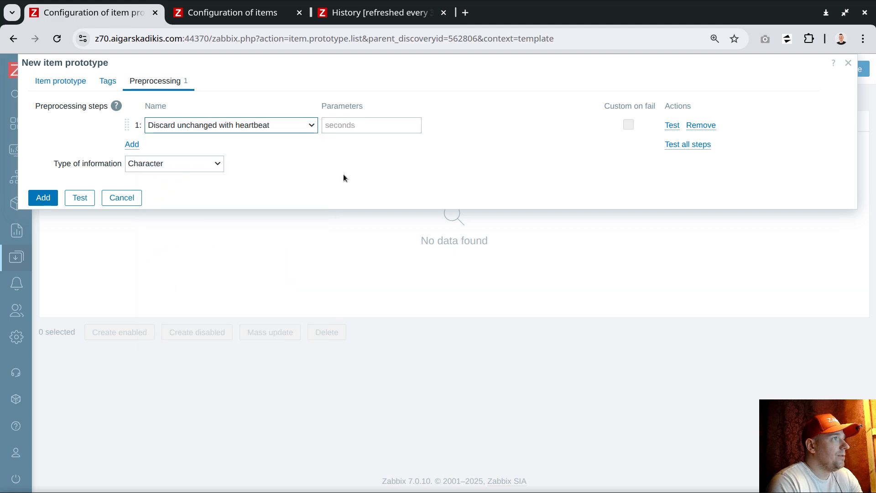
pyautogui.click(355, 125)
pyautogui.write('1d')
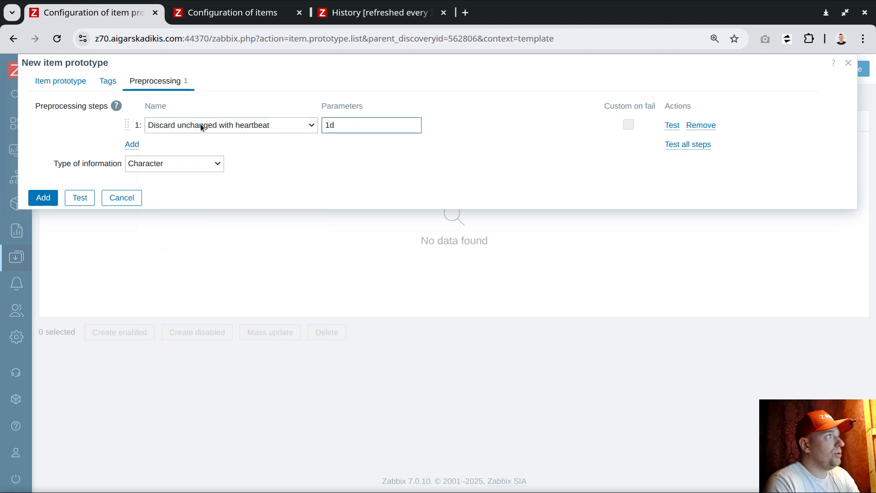
pyautogui.click(51, 83)
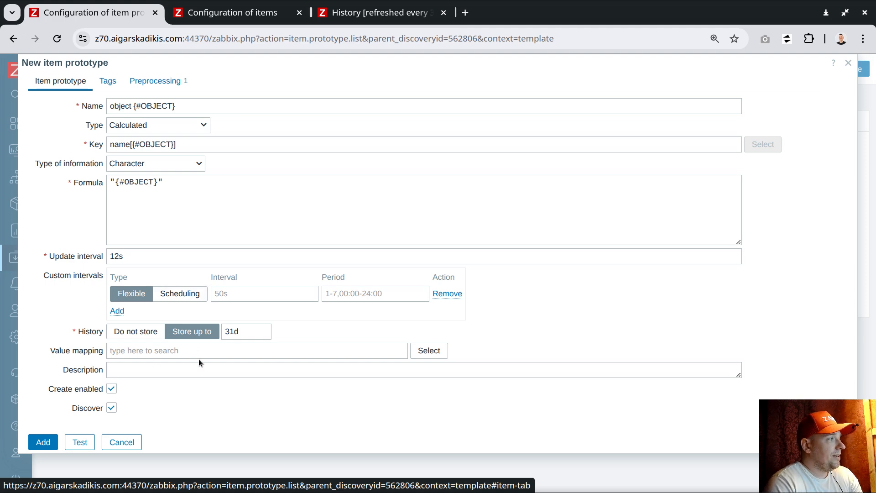
pyautogui.click(35, 443)
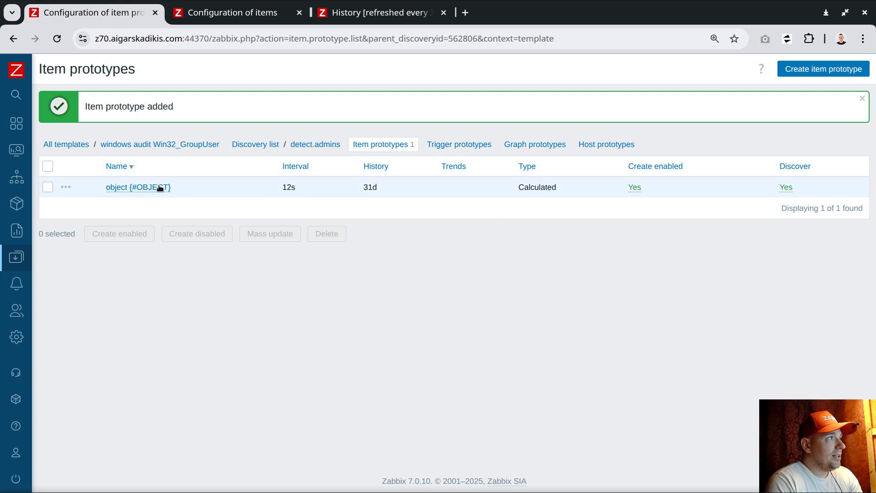
# Clone the 'object {#OBJECT}' prototype with key x[{#OBJECT}], then go to the host's items list
pyautogui.click(149, 188)
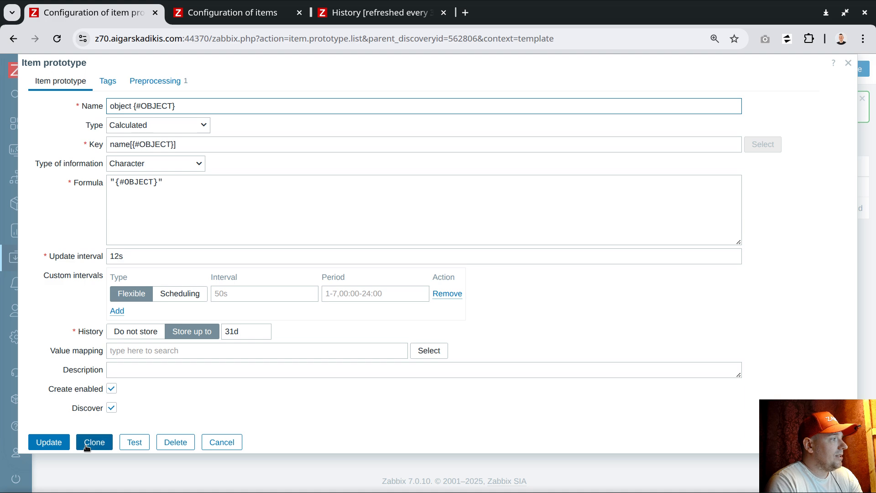
pyautogui.click(86, 445)
pyautogui.doubleClick(119, 144)
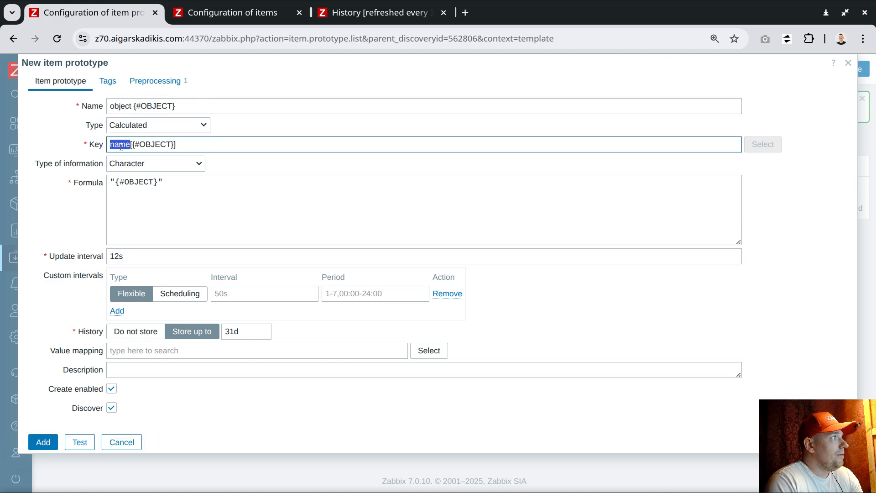
pyautogui.write('x')
pyautogui.click(189, 144)
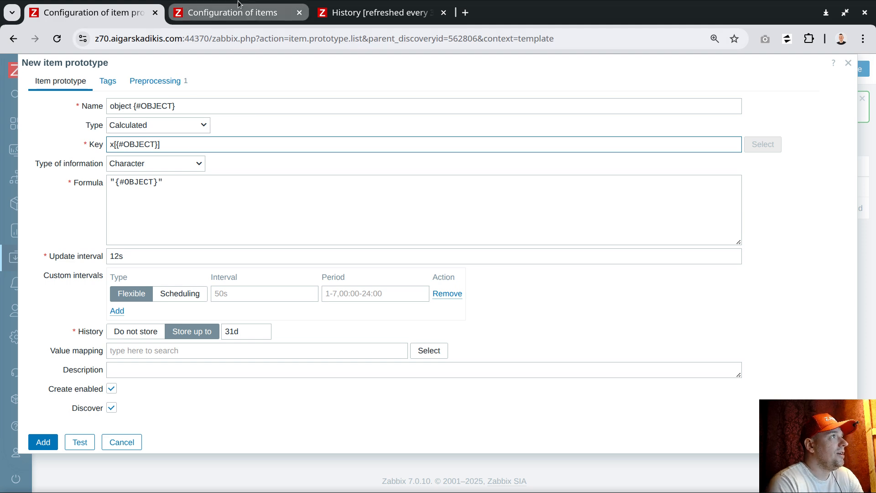
pyautogui.click(234, 14)
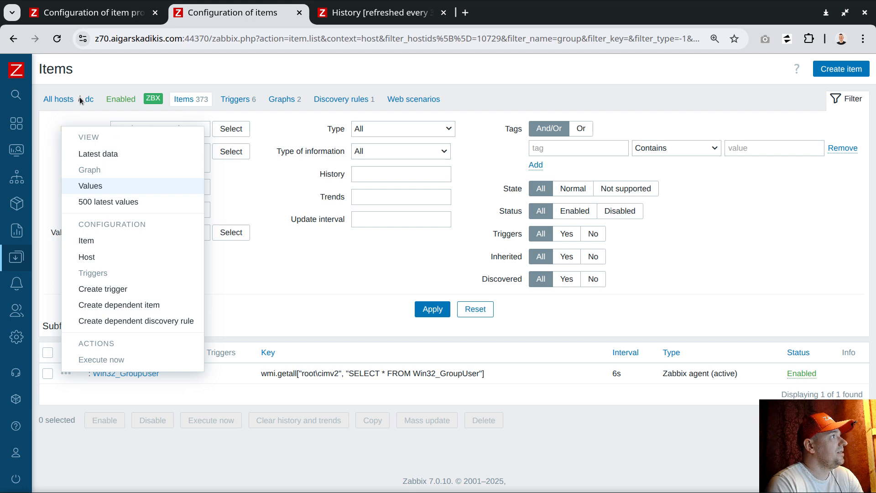
# Open Latest data in a new tab filtered to host dc
pyautogui.moveTo(29, 184)
pyautogui.click(59, 152)
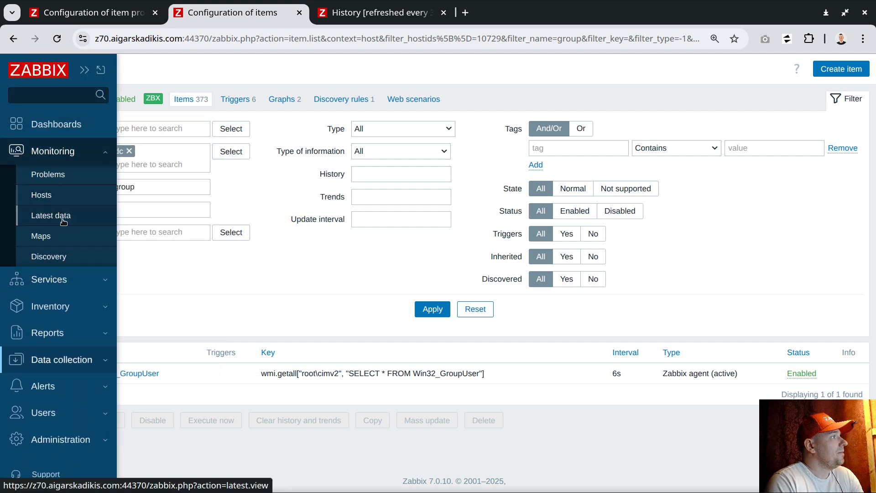
pyautogui.middleClick(57, 215)
pyautogui.moveTo(363, 15); pyautogui.dragTo(78, 16)
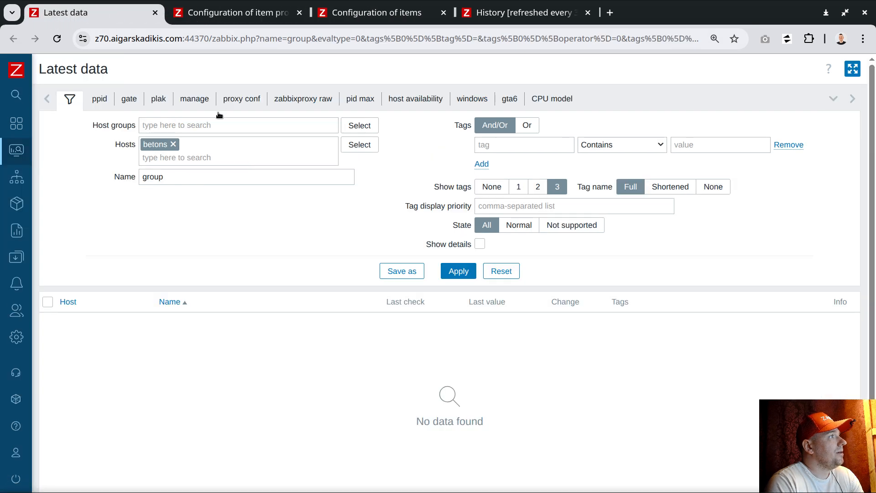
pyautogui.click(173, 144)
pyautogui.write('d')
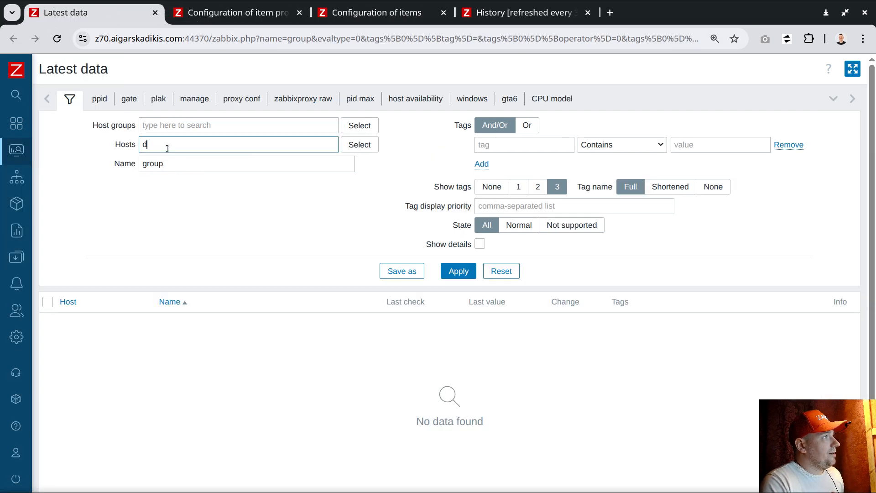
pyautogui.write('c')
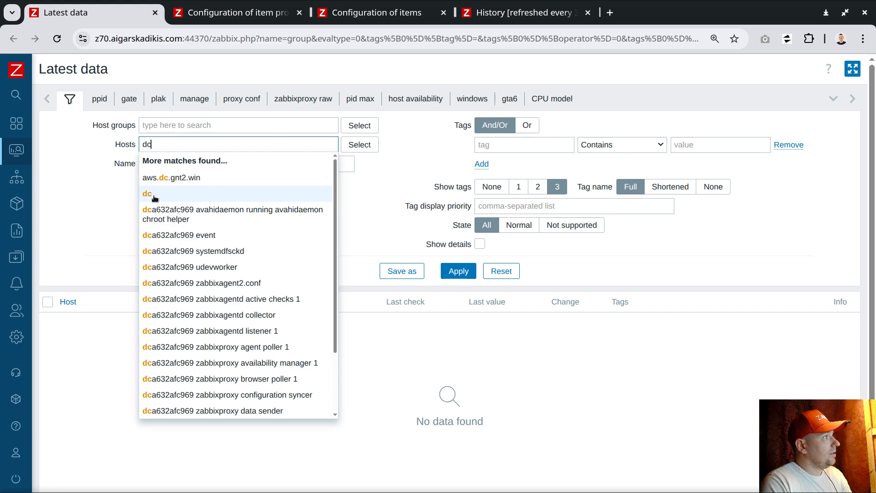
pyautogui.press('Return')
pyautogui.press('Tab')
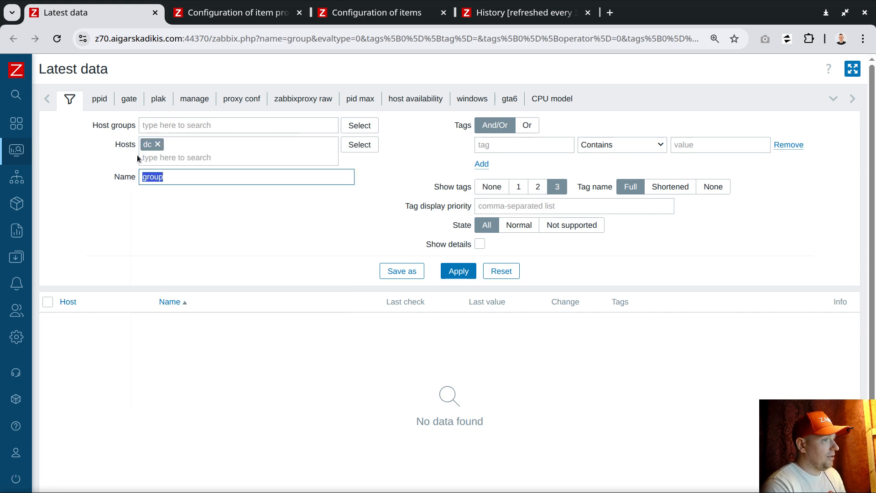
pyautogui.scroll(-2, 294, 205)
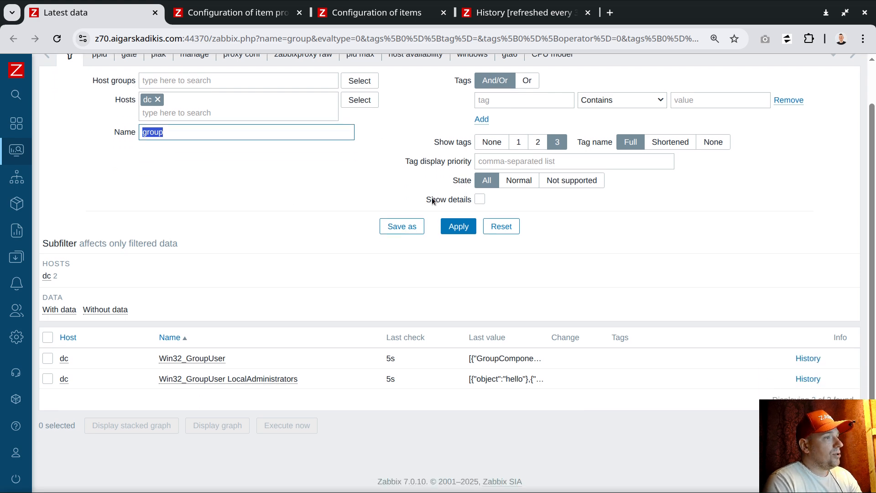
# Set the Win32_GroupUser parent template item's history to Do not store and update it
pyautogui.click(471, 358)
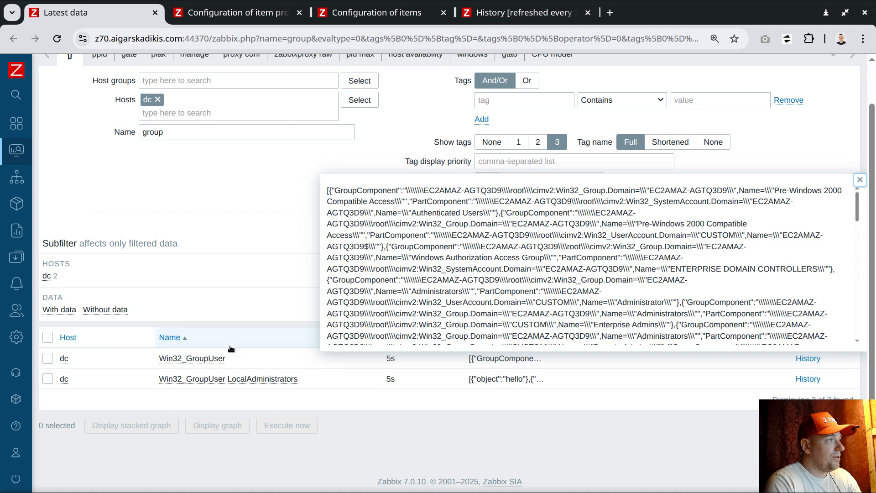
pyautogui.click(215, 358)
pyautogui.click(252, 231)
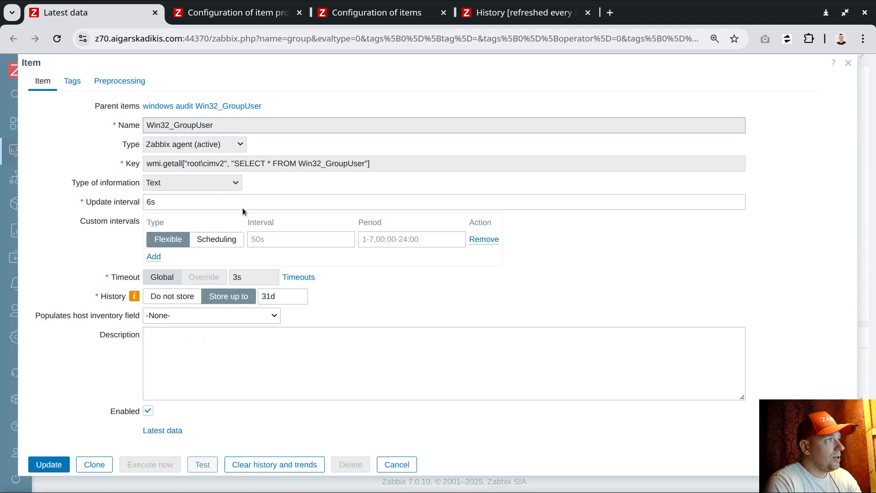
pyautogui.click(172, 105)
pyautogui.click(161, 282)
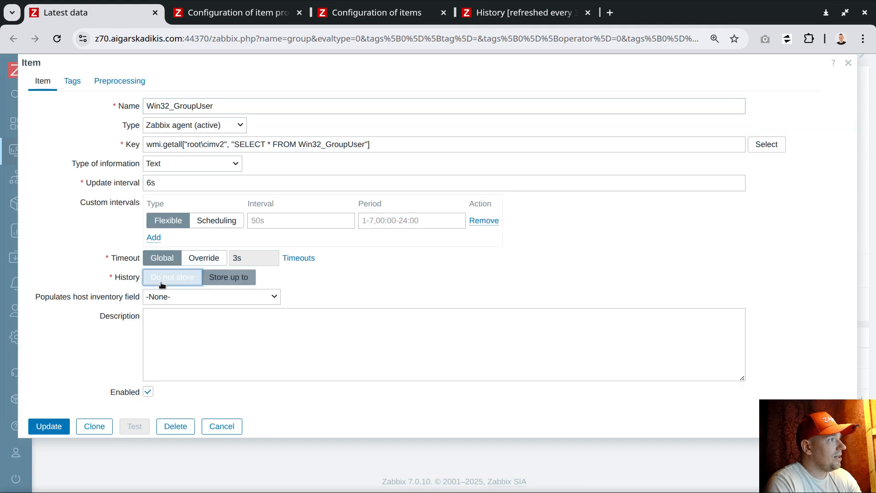
pyautogui.click(49, 427)
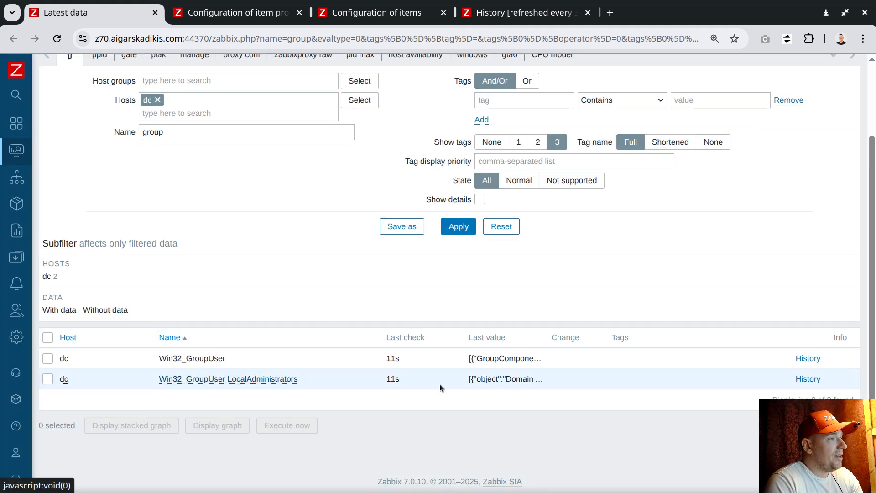
# View the full LocalAdministrators last value after dismissing the Item updated message
pyautogui.click(503, 380)
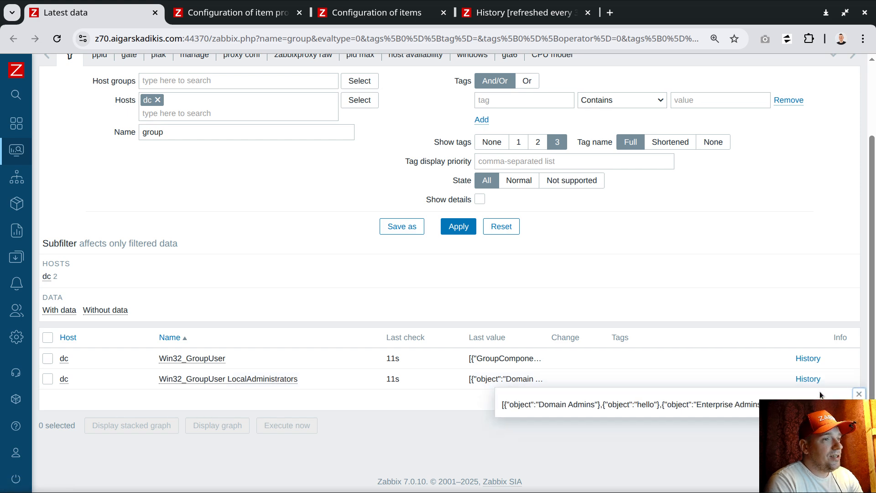
pyautogui.click(859, 394)
pyautogui.scroll(2, 856, 100)
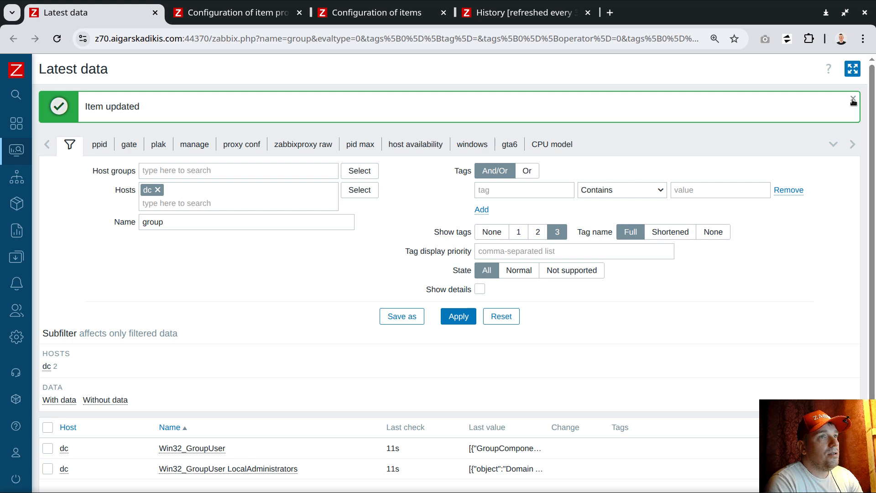
pyautogui.click(853, 99)
pyautogui.scroll(-1, 708, 217)
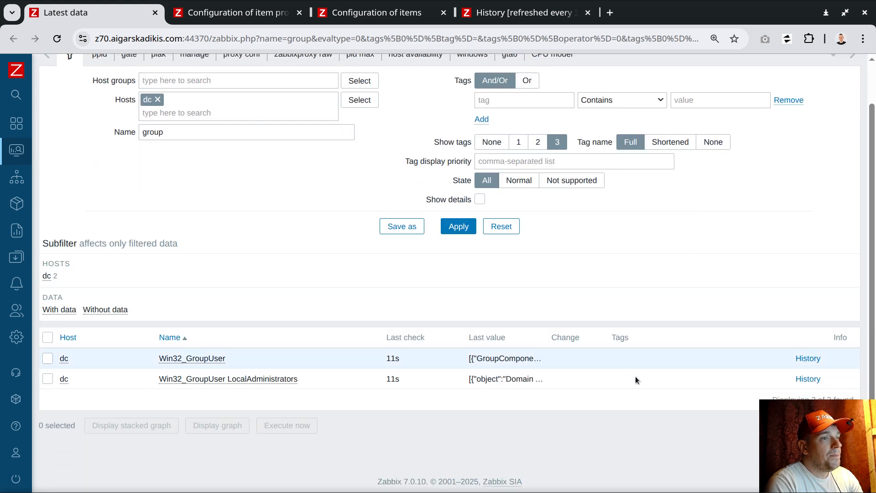
pyautogui.click(502, 380)
pyautogui.click(808, 380)
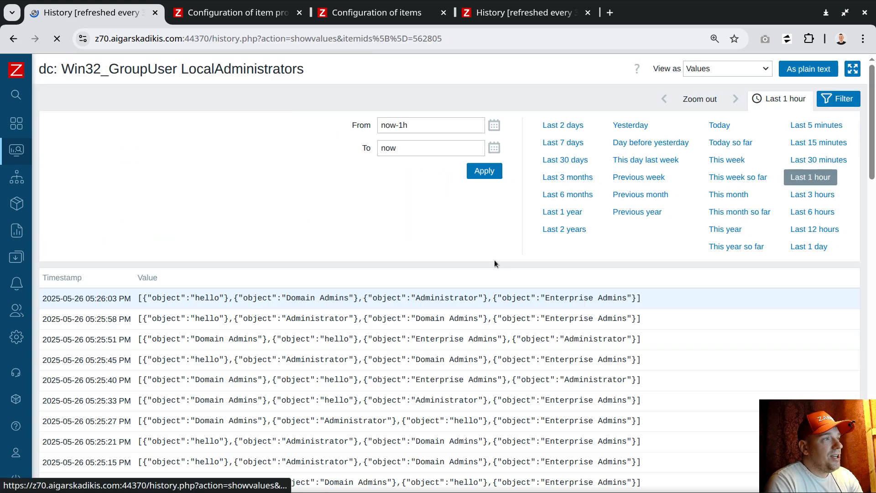
pyautogui.scroll(-3, 406, 249)
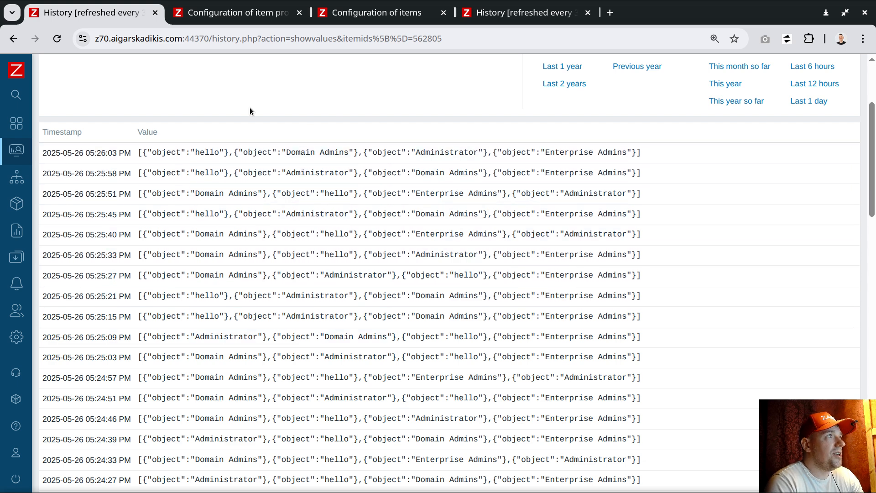
# Rename the cloned item prototype to 'x {#OBJECT}'
pyautogui.click(250, 17)
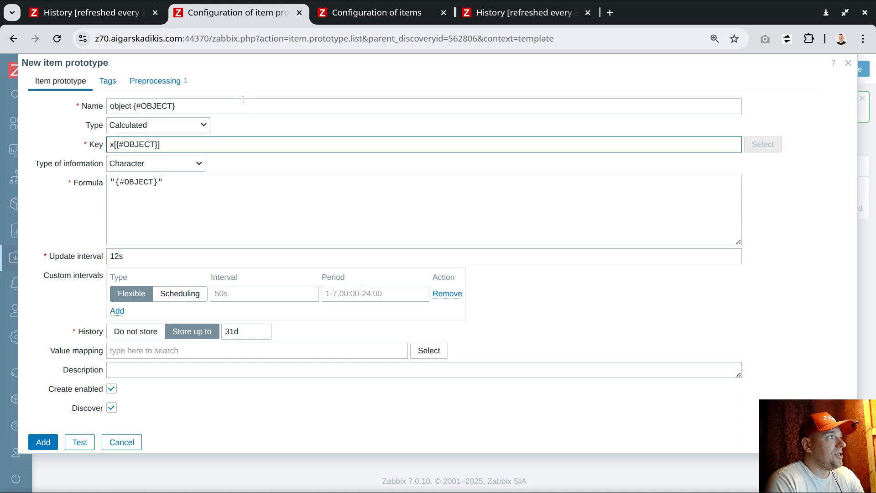
pyautogui.press('Home')
pyautogui.hotkey('shift', 'Right')
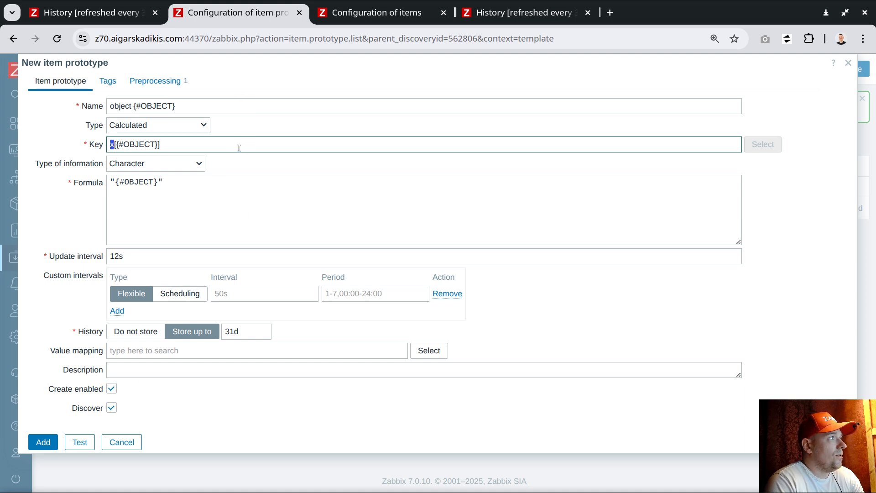
pyautogui.doubleClick(119, 105)
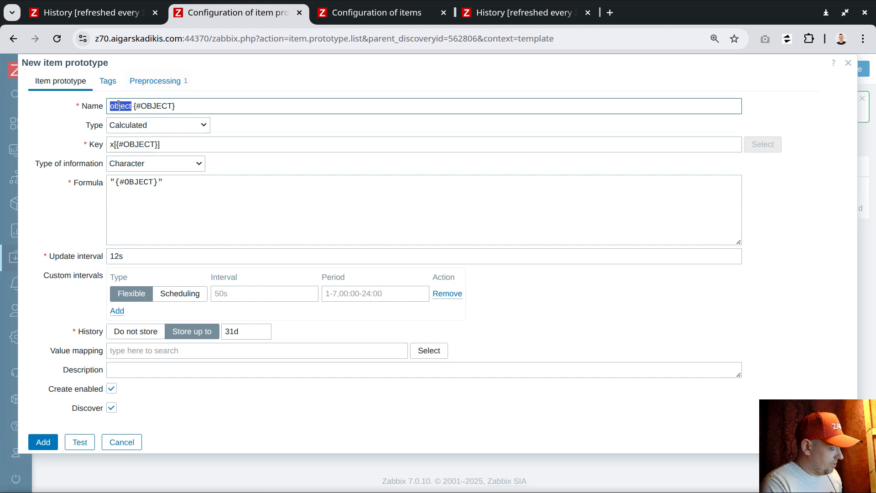
pyautogui.write('x')
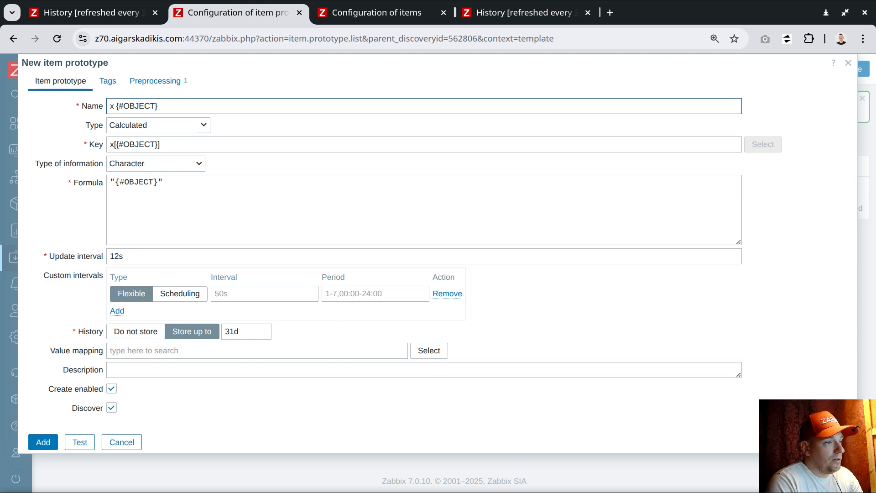
# Replace the formula with count(//,1h,"like","\"{#OBJECT}\"") copied from the VS Code notes
pyautogui.hotkey('alt', 'Tab')
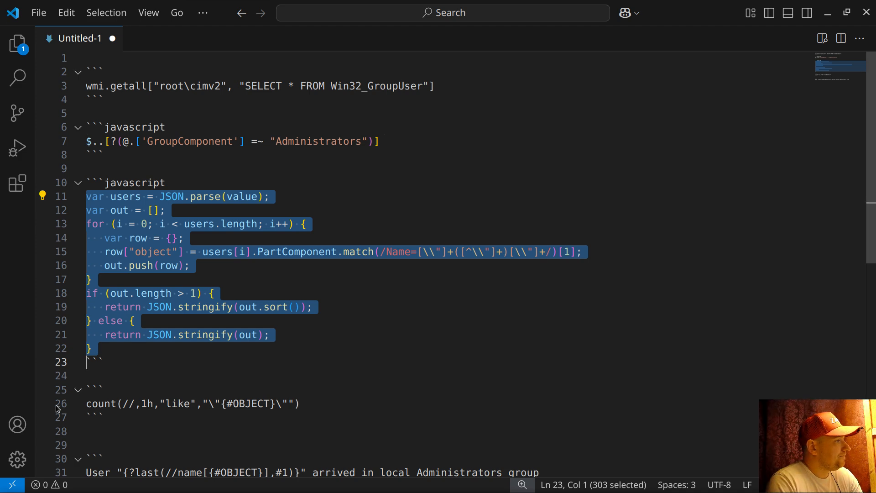
pyautogui.tripleClick(138, 403)
pyautogui.hotkey('ctrl', 'c')
pyautogui.hotkey('alt', 'Tab')
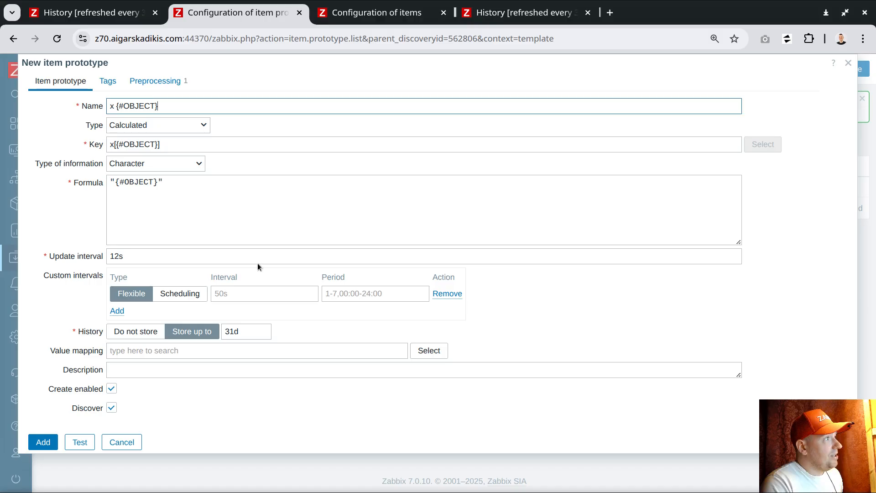
pyautogui.click(108, 182)
pyautogui.hotkey('ctrl', 'v')
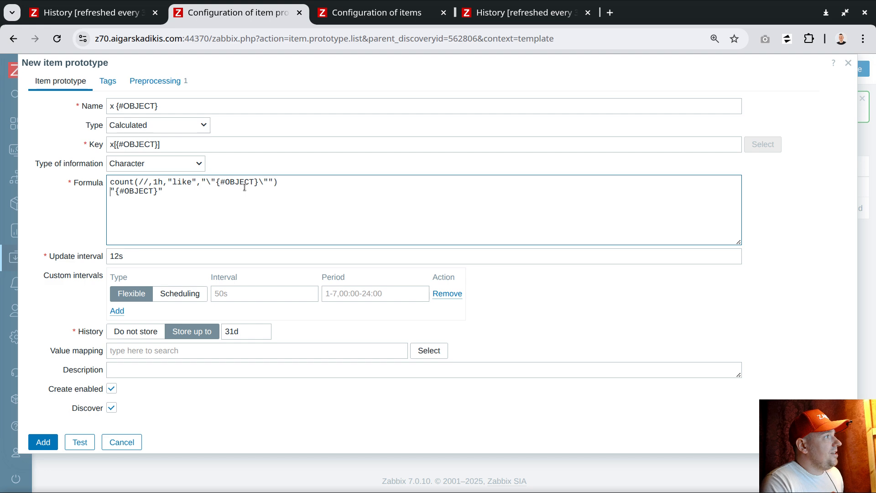
pyautogui.press('Return')
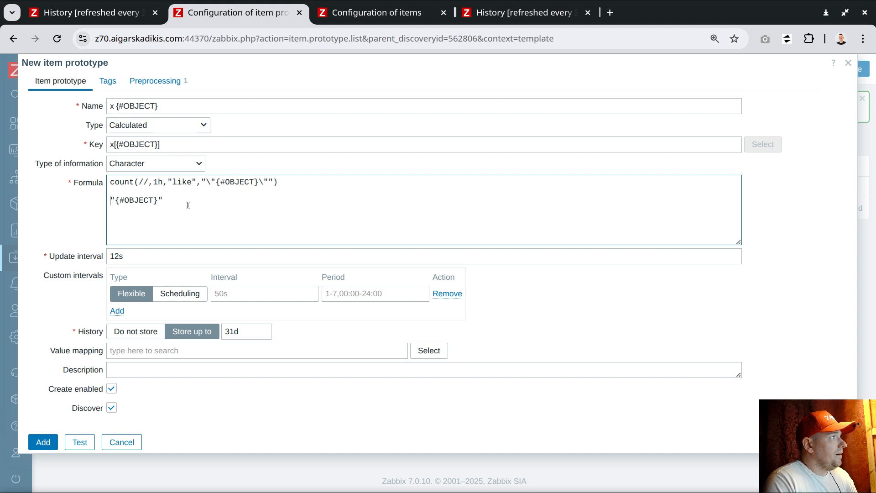
pyautogui.doubleClick(122, 181)
pyautogui.moveTo(173, 199); pyautogui.dragTo(108, 201)
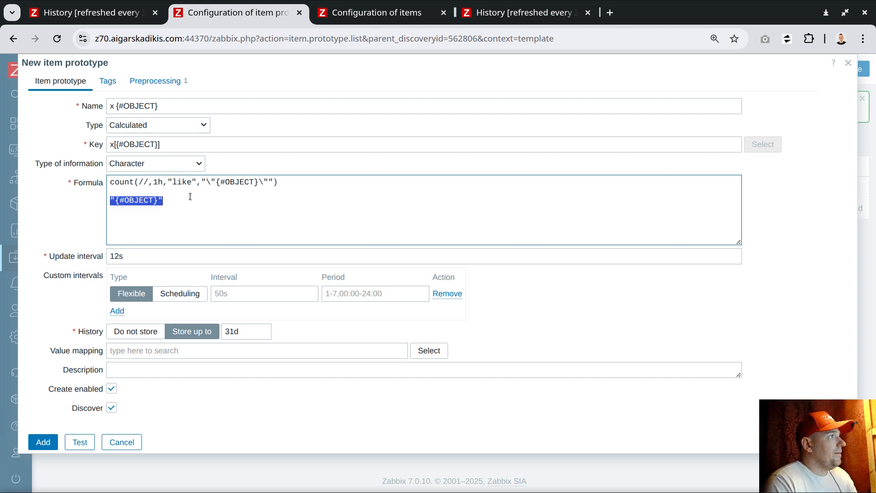
pyautogui.press('BackSpace')
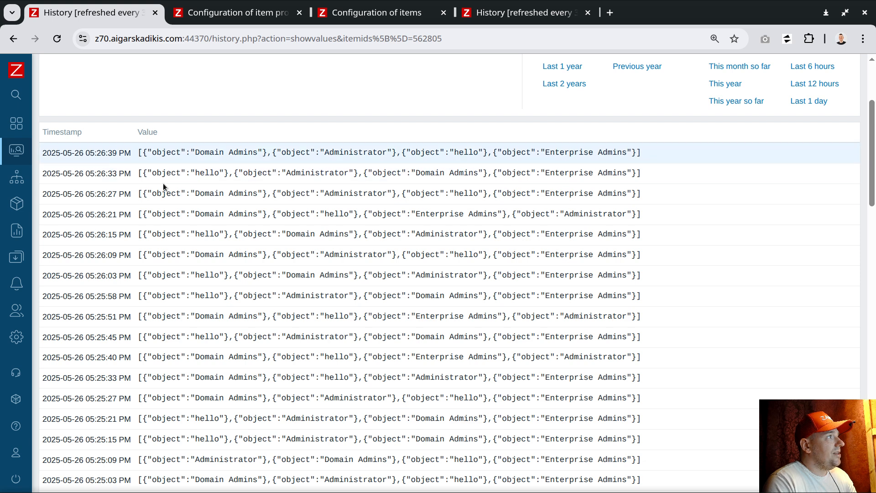
# Copy the LocalAdministrators key from the windows audit Win32_GroupUser template's items
pyautogui.scroll(3, 163, 183)
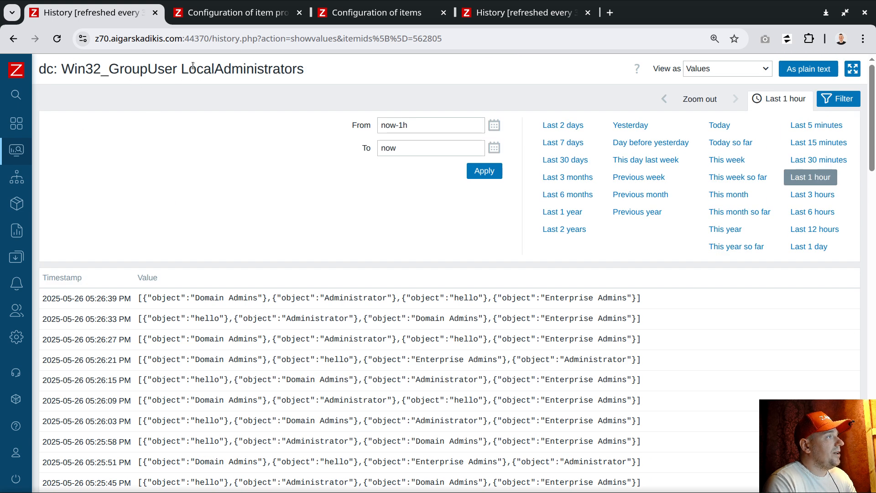
pyautogui.moveTo(117, 69); pyautogui.dragTo(235, 75)
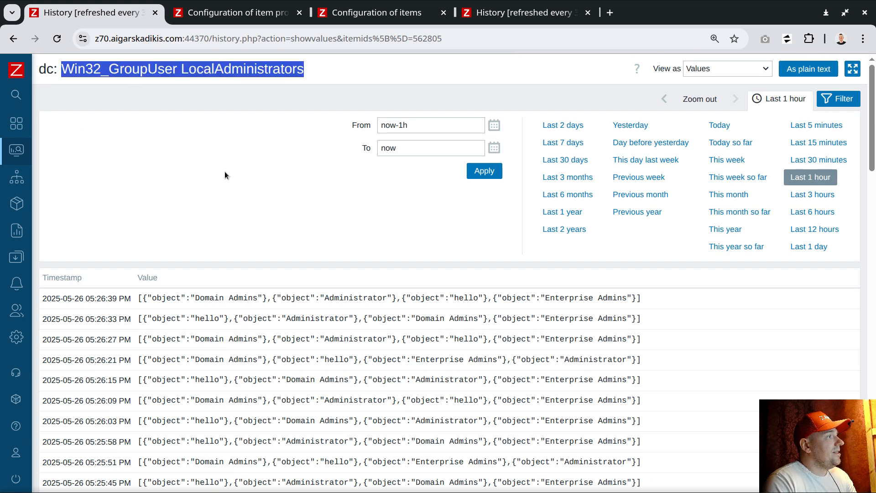
pyautogui.click(383, 13)
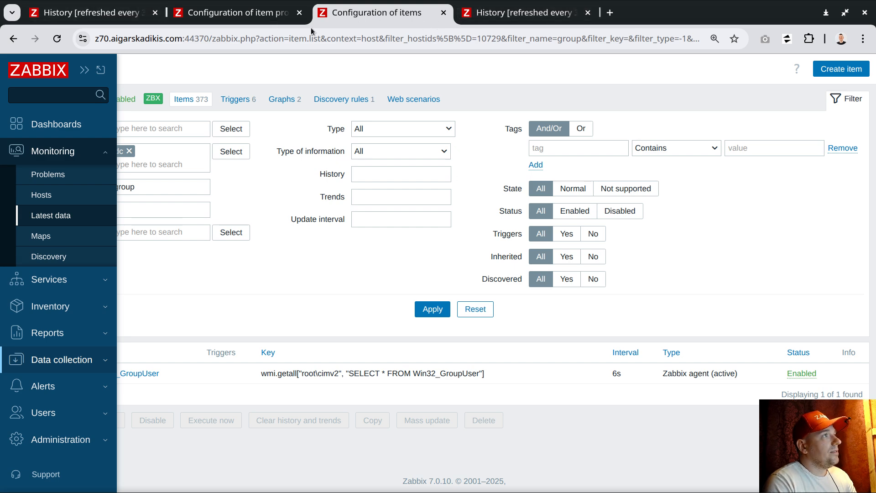
pyautogui.click(60, 359)
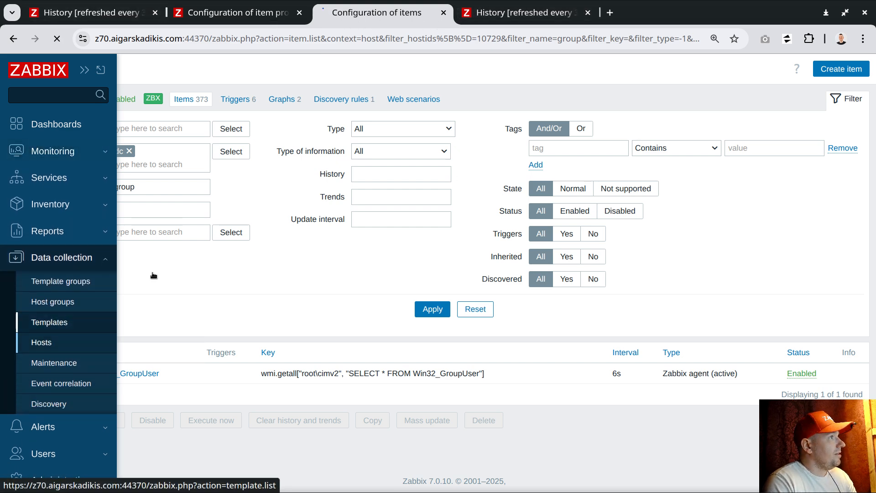
pyautogui.click(91, 322)
pyautogui.moveTo(376, 13); pyautogui.dragTo(232, 12)
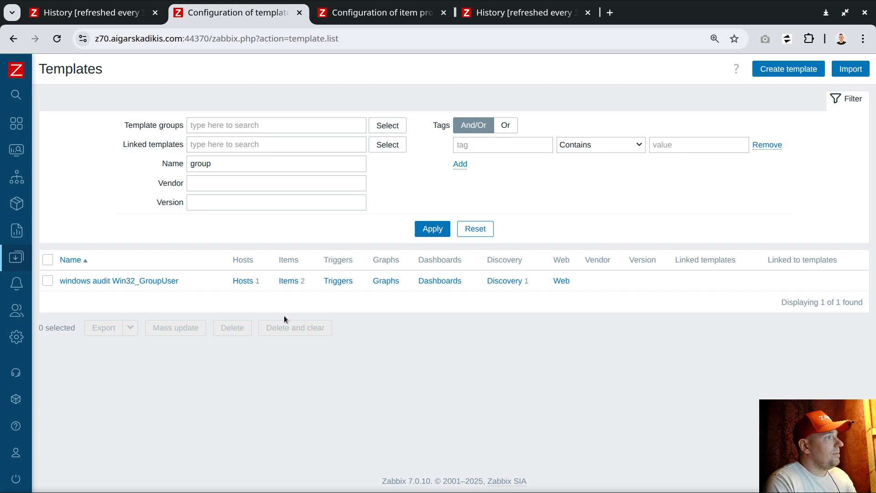
pyautogui.click(290, 281)
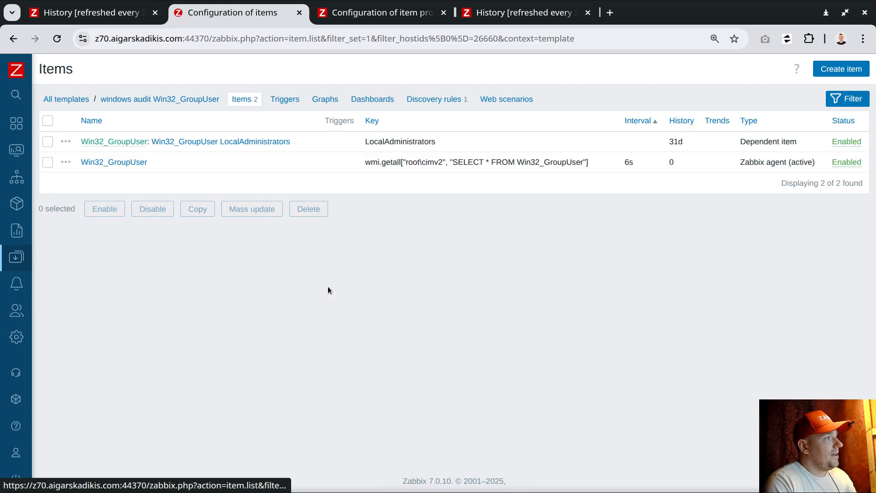
pyautogui.doubleClick(427, 143)
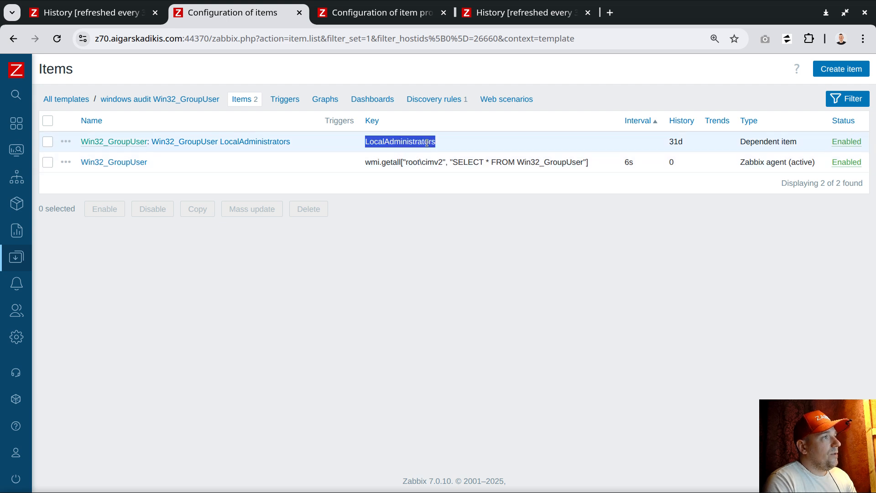
pyautogui.rightClick(404, 141)
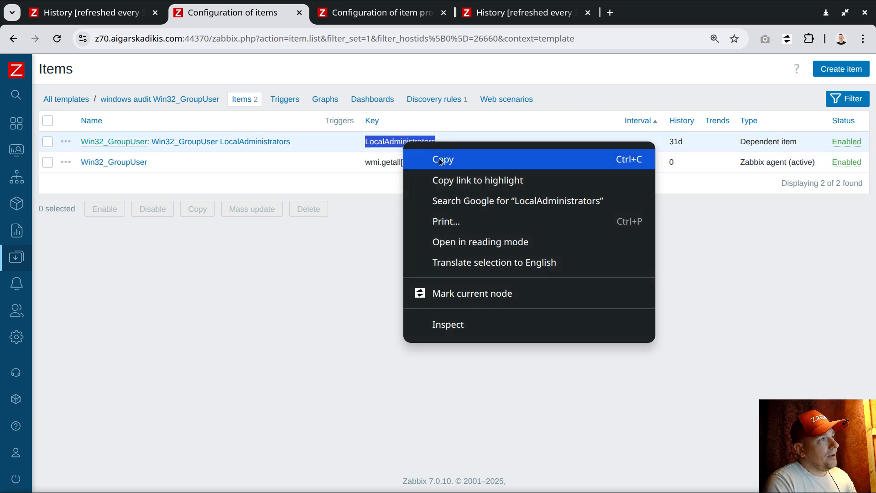
pyautogui.click(442, 161)
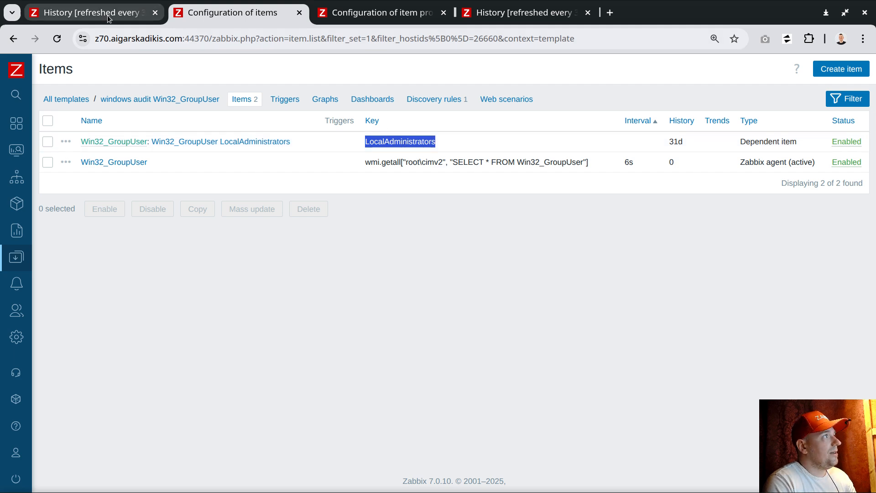
pyautogui.click(324, 20)
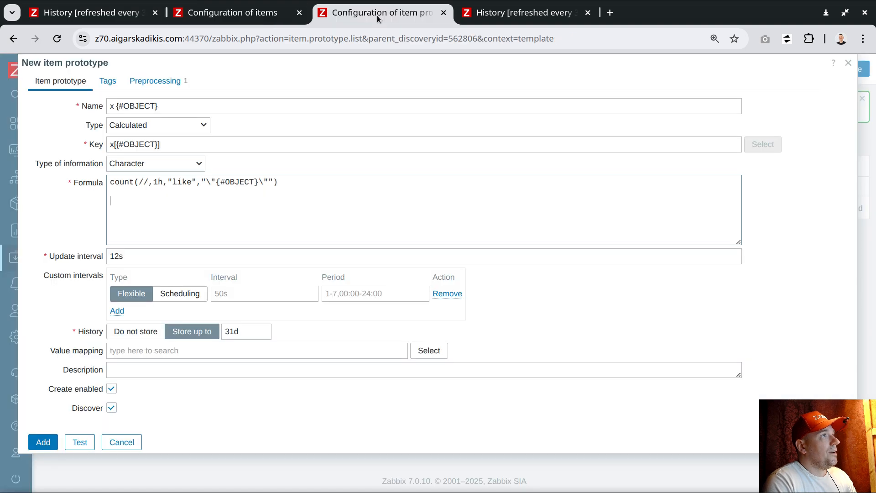
# Make the formula count(//LocalAdministrators,1h,"like","\"{#OBJECT}\"") and review its quoting
pyautogui.click(151, 182)
pyautogui.hotkey('ctrl', 'v')
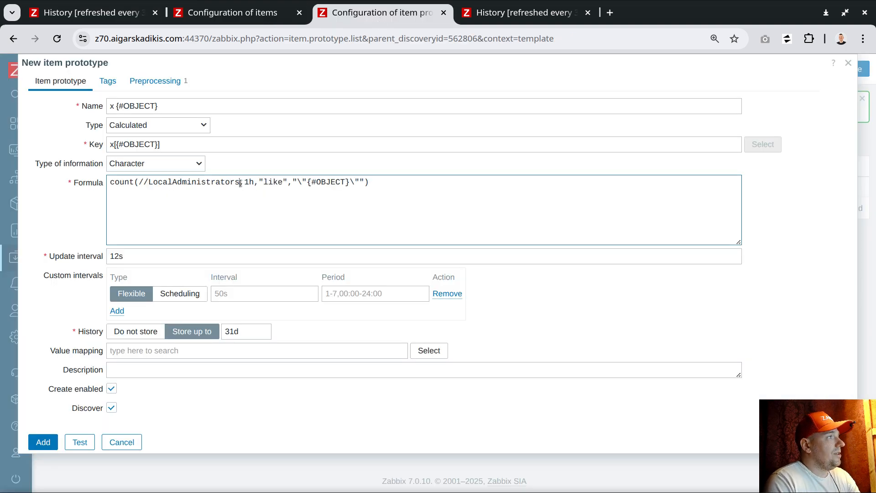
pyautogui.moveTo(240, 182); pyautogui.dragTo(149, 182)
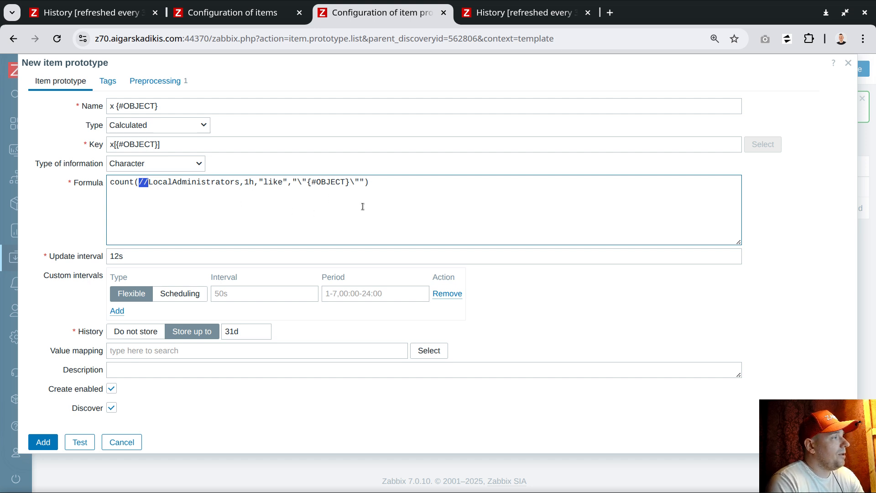
pyautogui.click(290, 212)
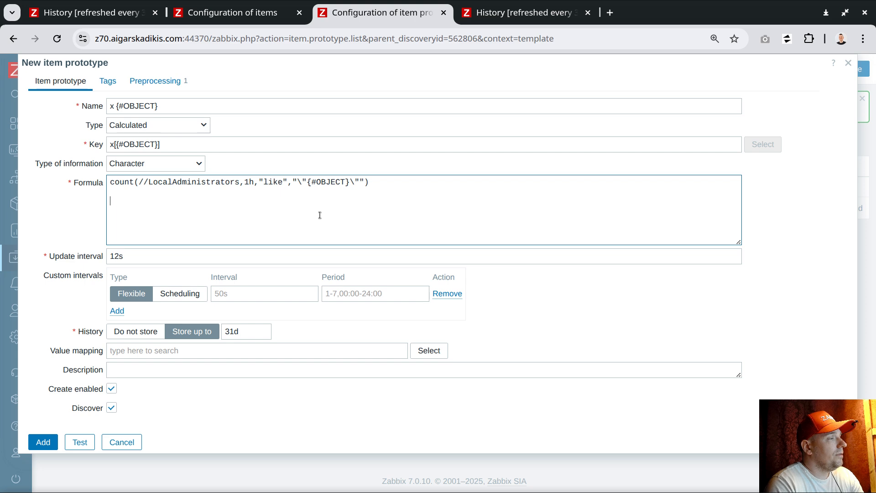
pyautogui.doubleClick(268, 178)
pyautogui.doubleClick(275, 182)
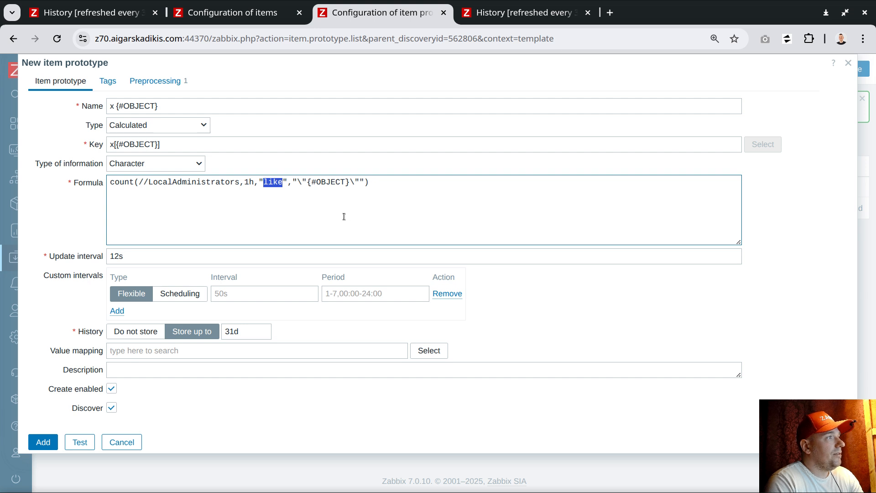
pyautogui.click(405, 190)
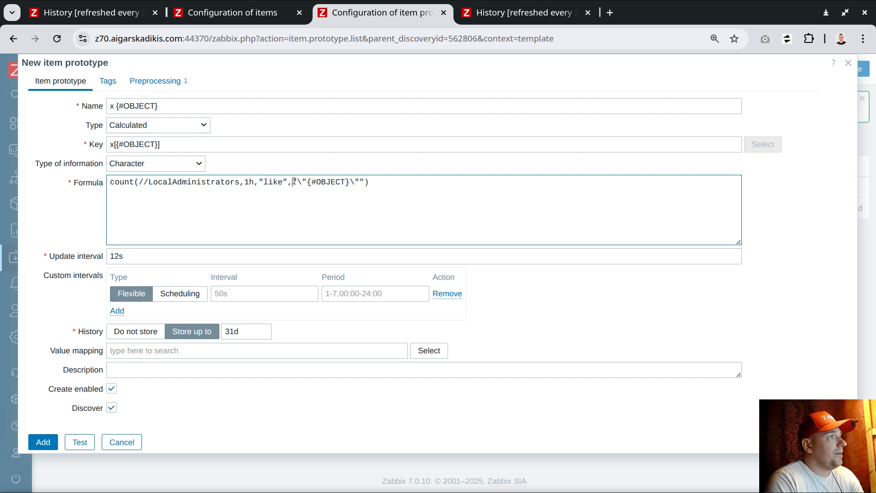
pyautogui.moveTo(294, 181); pyautogui.dragTo(299, 182)
pyautogui.moveTo(361, 181); pyautogui.dragTo(365, 183)
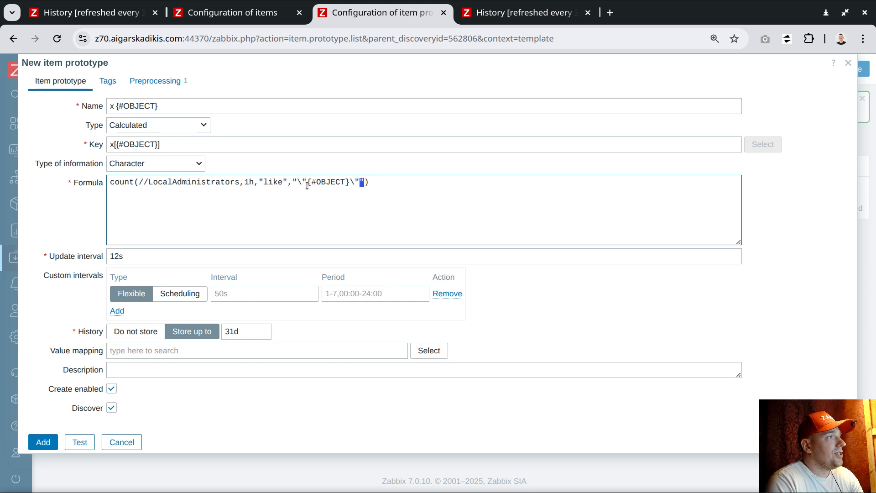
pyautogui.moveTo(297, 182); pyautogui.dragTo(360, 182)
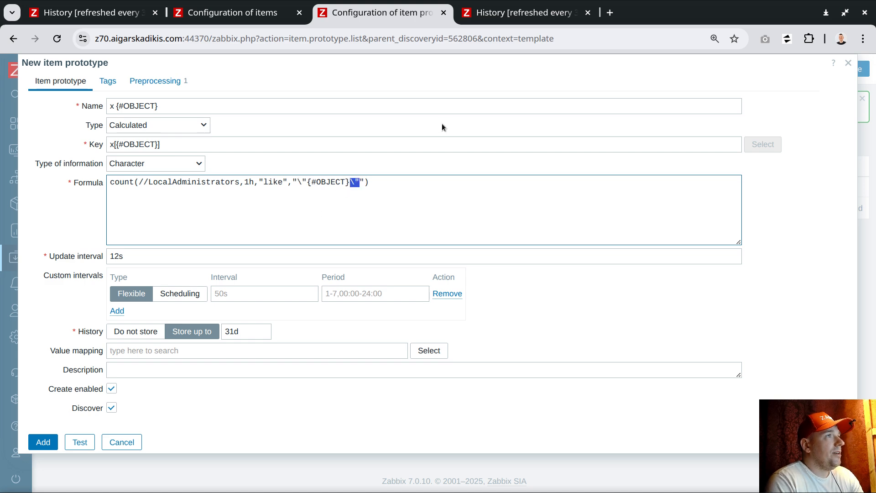
pyautogui.click(517, 12)
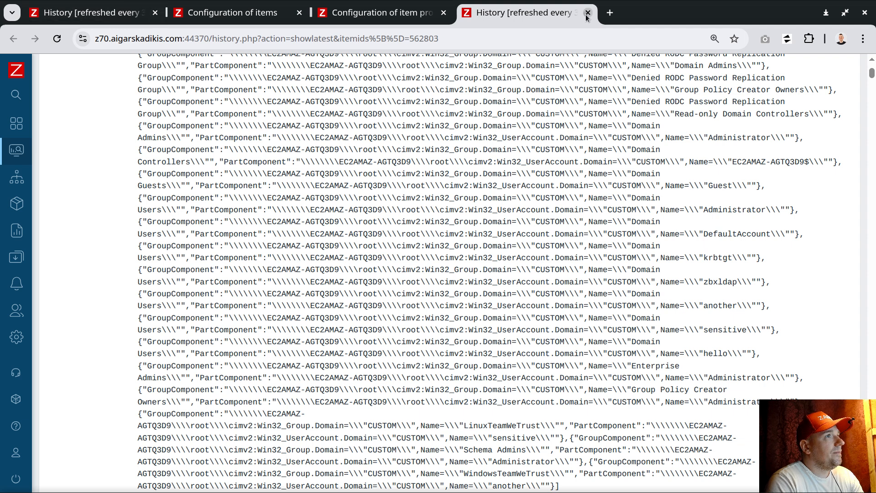
# Close the raw history page and check 'hello' in the newest LocalAdministrators values
pyautogui.click(588, 13)
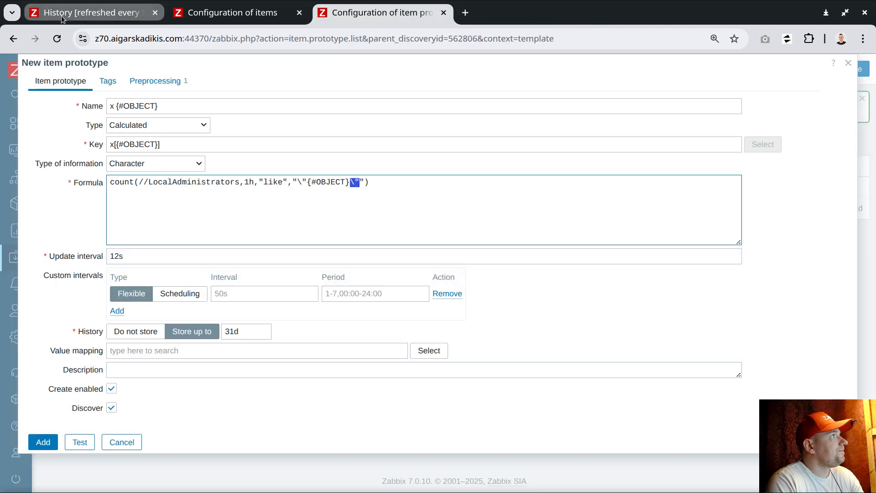
pyautogui.hotkey('ctrl', '1')
pyautogui.moveTo(189, 299); pyautogui.dragTo(225, 299)
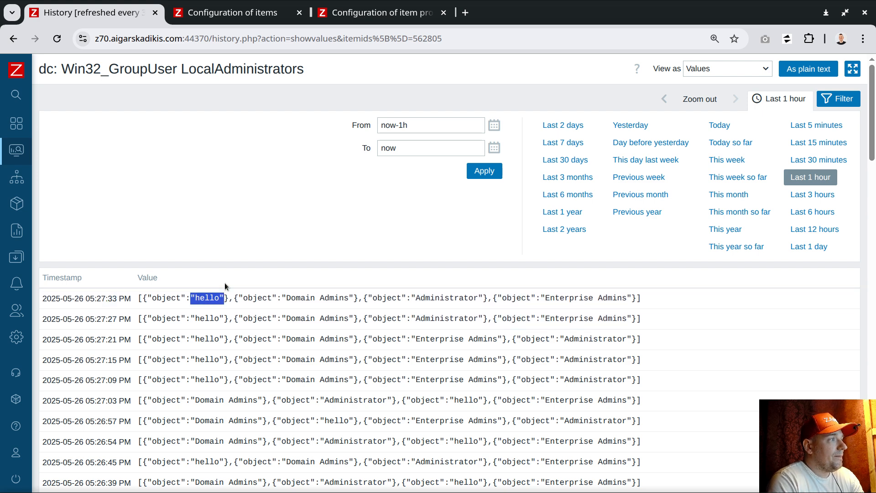
pyautogui.click(192, 302)
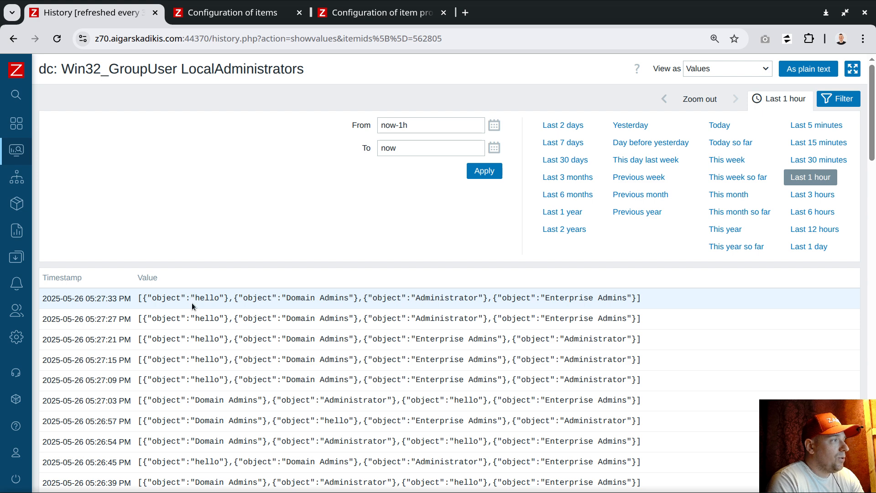
pyautogui.moveTo(192, 298); pyautogui.dragTo(224, 297)
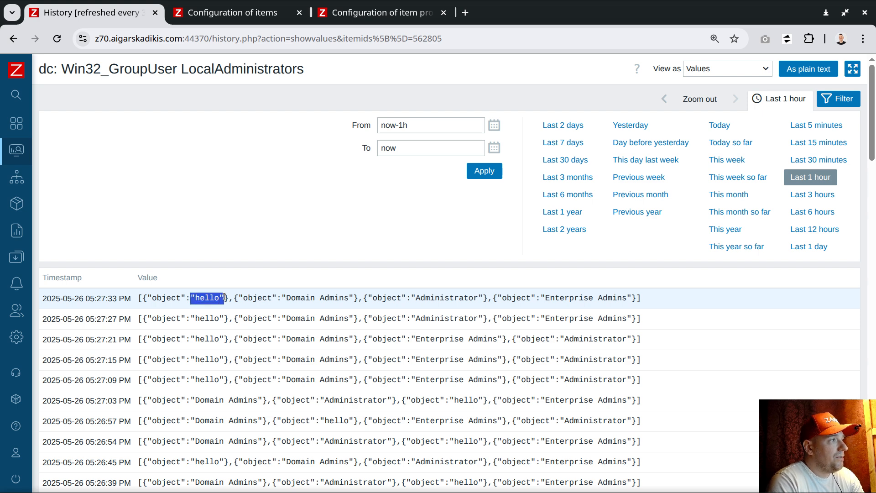
pyautogui.click(217, 302)
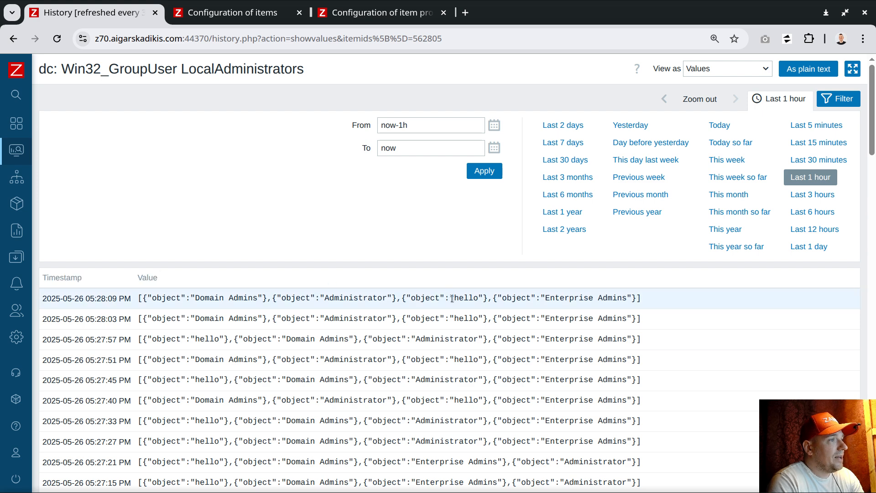
pyautogui.moveTo(454, 298); pyautogui.dragTo(485, 298)
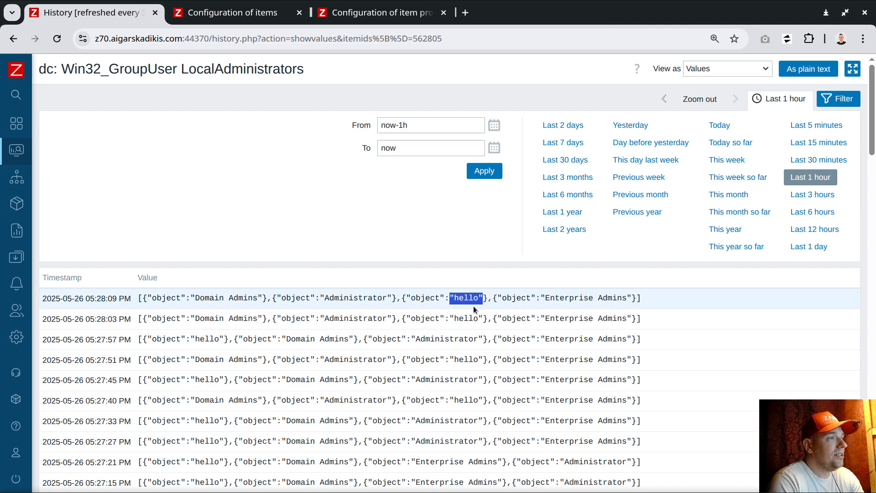
pyautogui.click(259, 14)
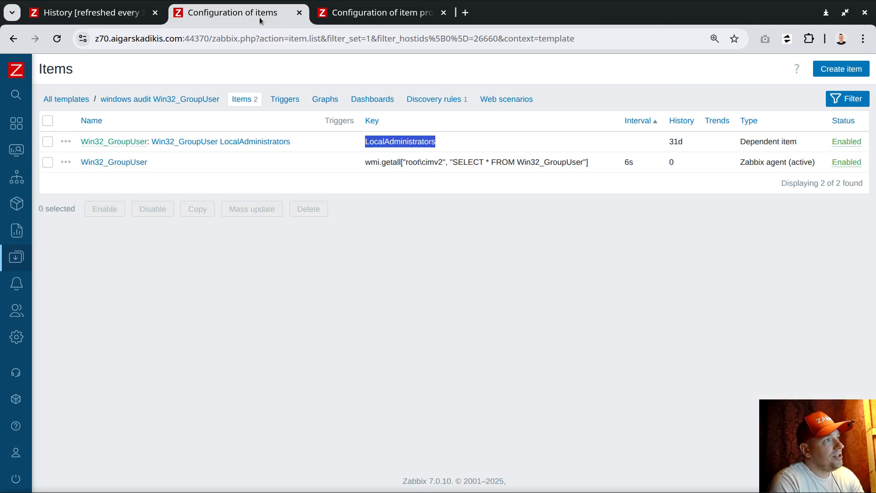
pyautogui.click(352, 20)
# Set the x {#OBJECT} prototype to Numeric (unsigned) information and save it
pyautogui.click(351, 192)
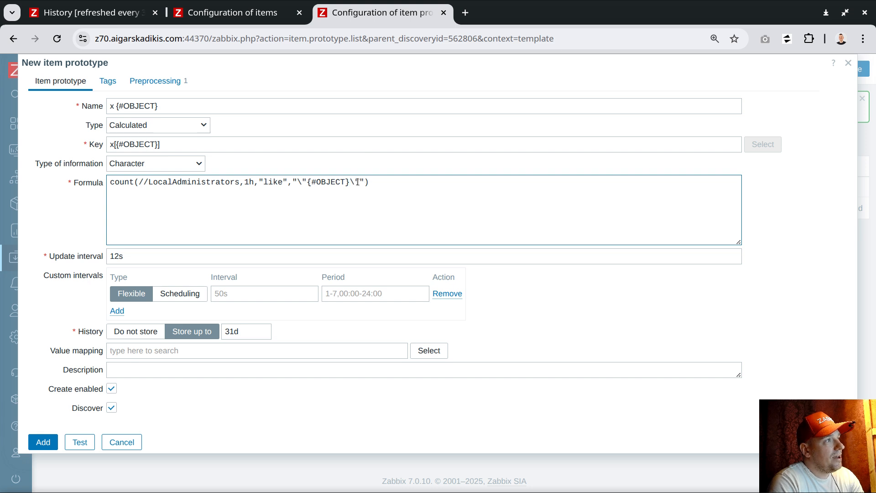
pyautogui.doubleClick(352, 182)
pyautogui.doubleClick(299, 183)
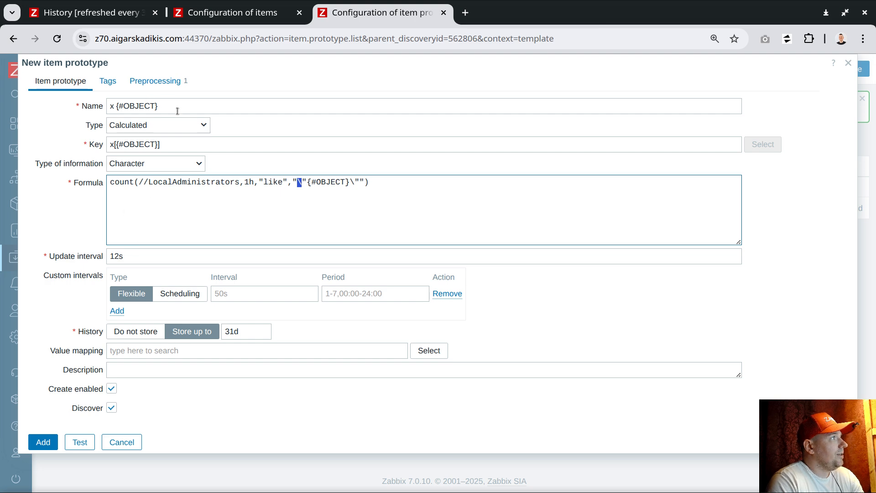
pyautogui.click(136, 165)
pyautogui.click(134, 181)
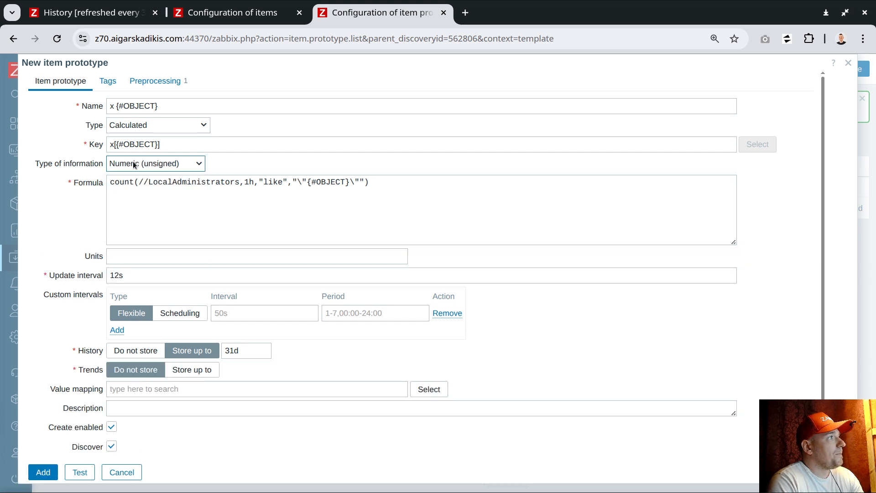
pyautogui.doubleClick(123, 182)
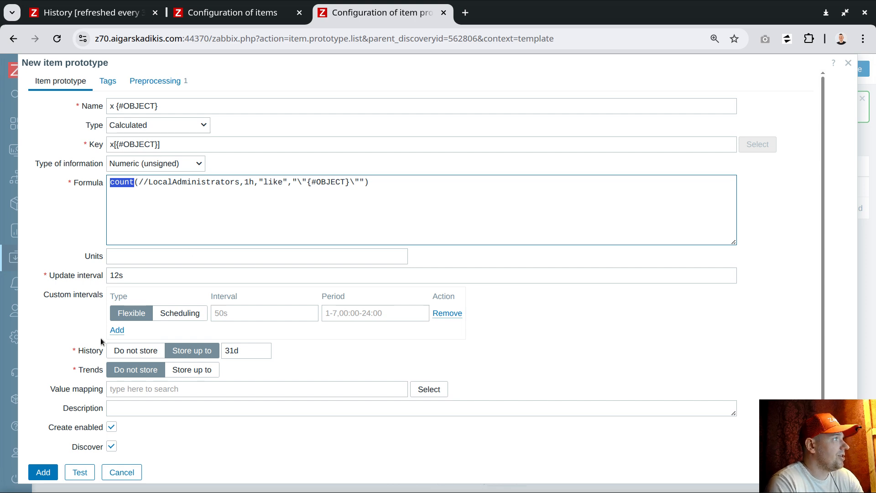
pyautogui.click(46, 472)
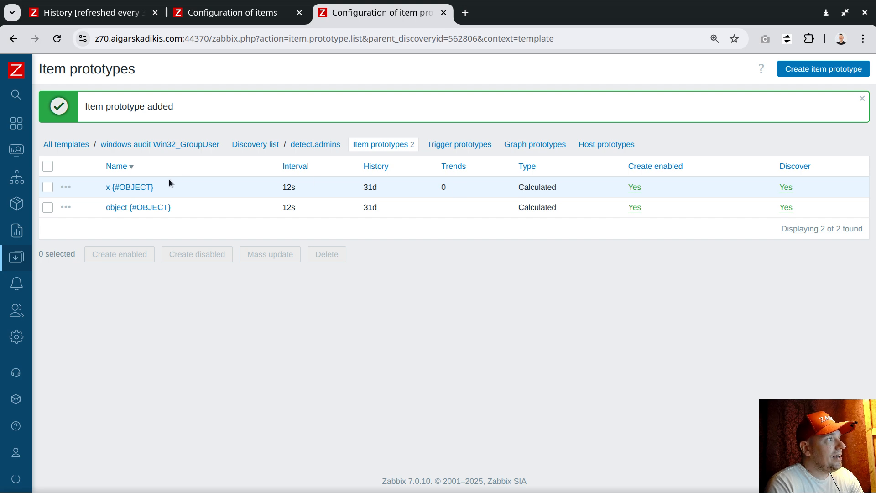
# Compare both prototypes, opening 'object {#OBJECT}' twice to check its formula without saving
pyautogui.moveTo(171, 207); pyautogui.dragTo(109, 208)
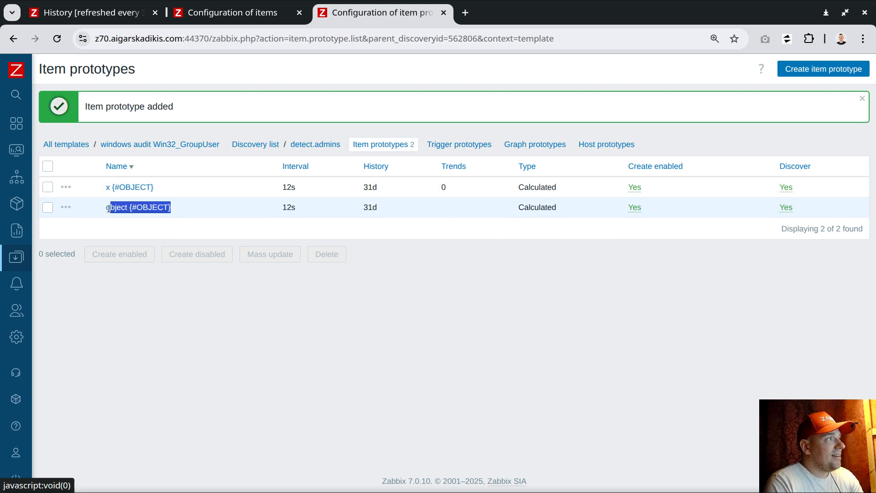
pyautogui.click(190, 207)
pyautogui.click(155, 207)
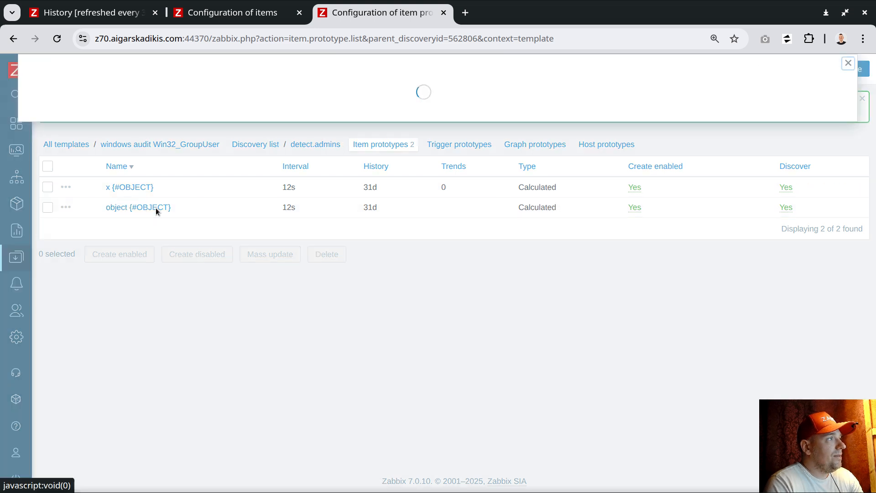
pyautogui.moveTo(172, 180); pyautogui.dragTo(104, 179)
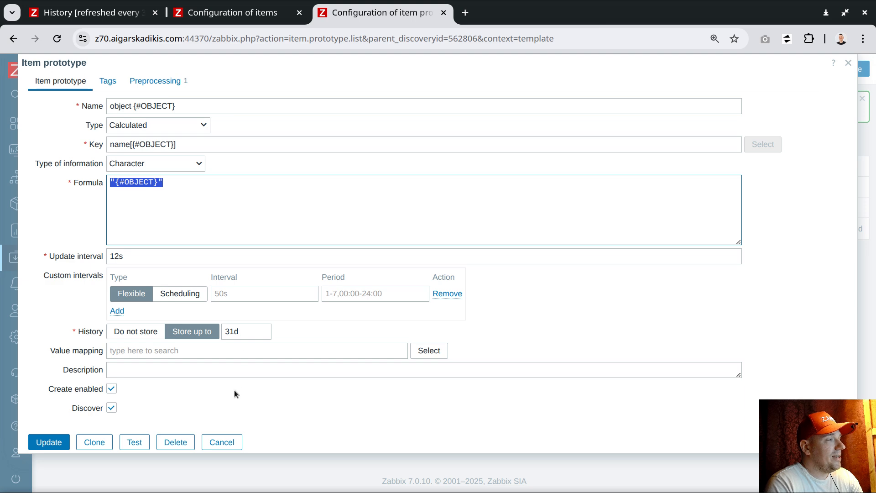
pyautogui.click(222, 442)
pyautogui.moveTo(158, 188); pyautogui.dragTo(103, 190)
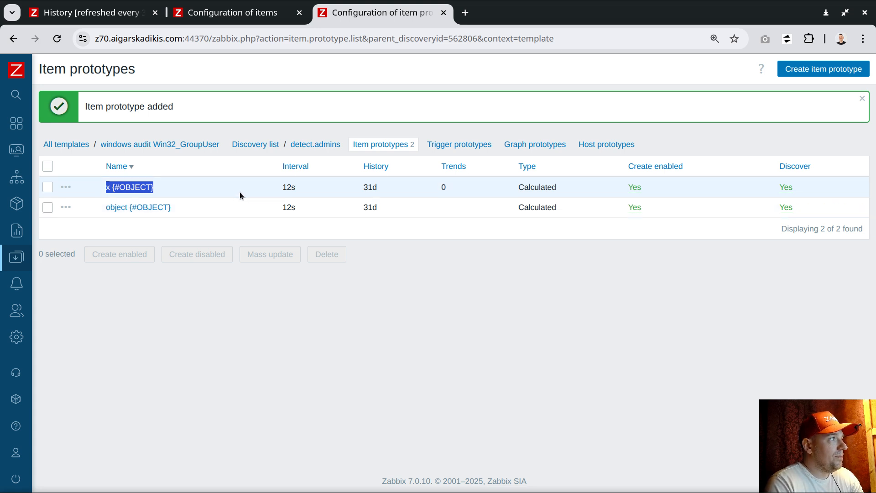
pyautogui.click(222, 191)
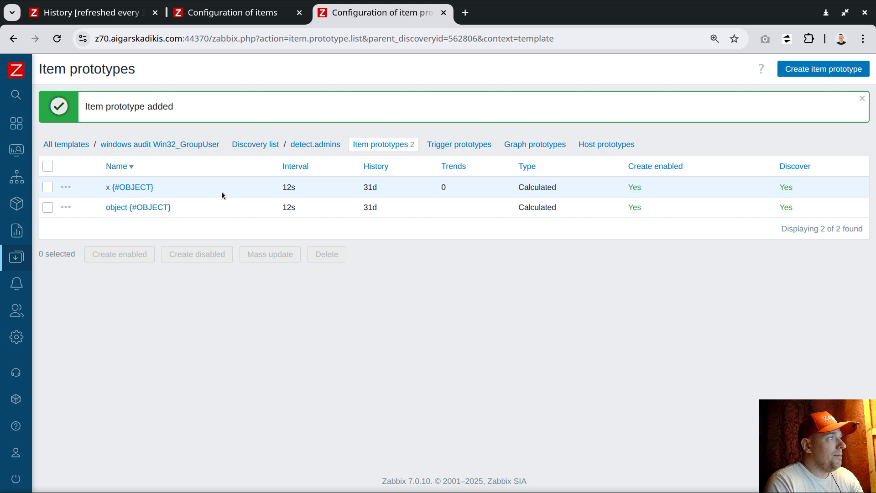
pyautogui.moveTo(159, 187); pyautogui.dragTo(104, 189)
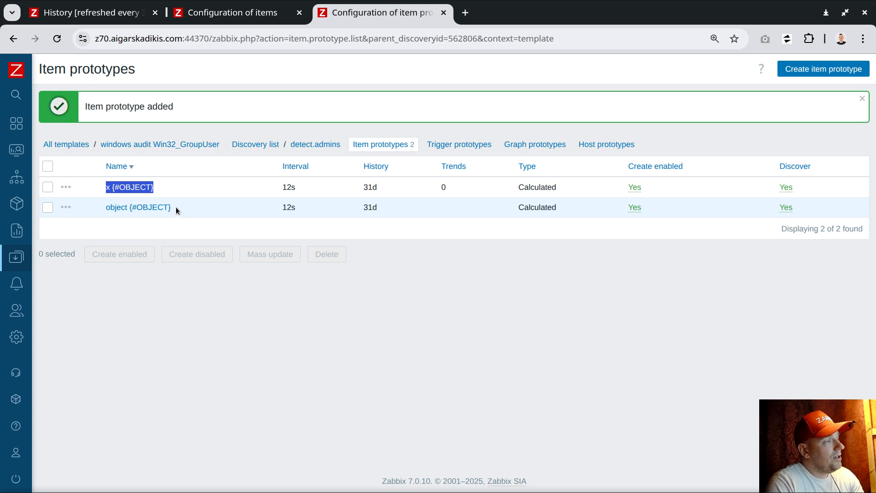
pyautogui.moveTo(177, 207); pyautogui.dragTo(106, 207)
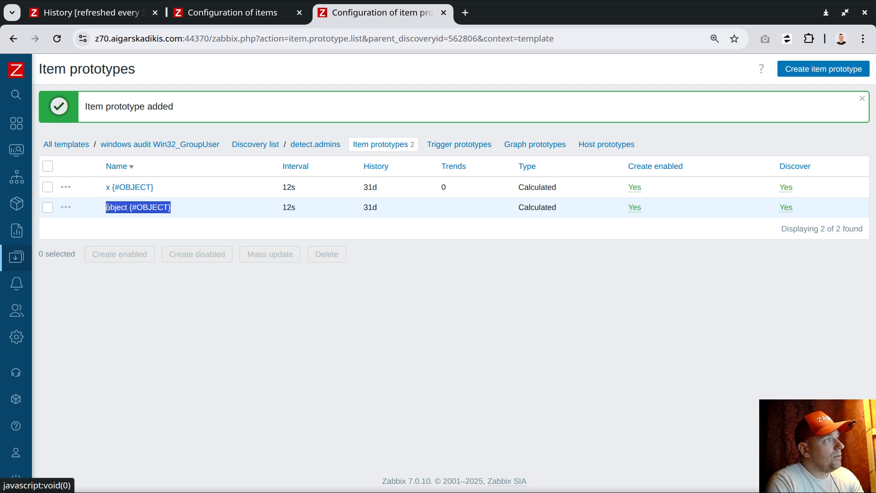
pyautogui.click(149, 207)
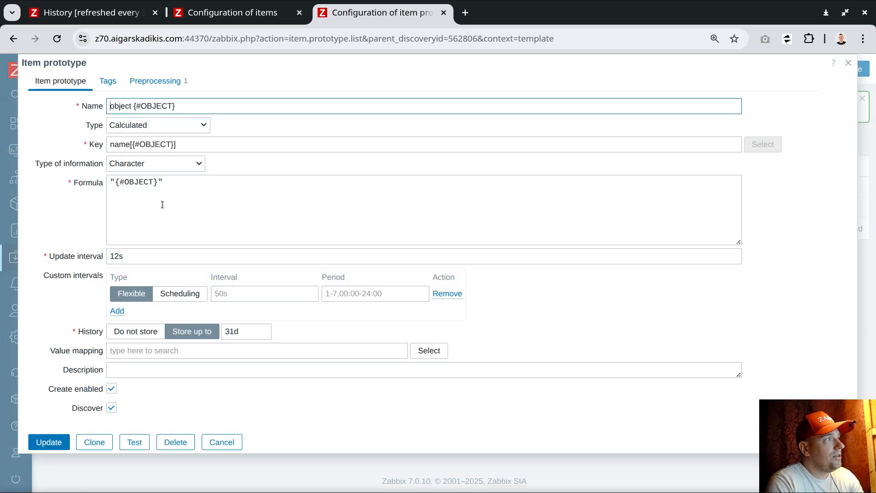
pyautogui.moveTo(173, 182); pyautogui.dragTo(107, 183)
pyautogui.click(222, 442)
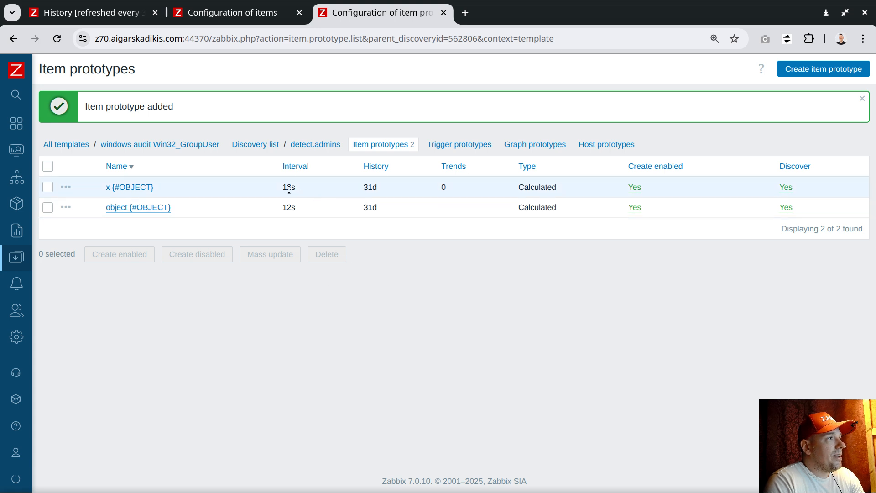
# Check x {#OBJECT}'s 12s interval, then show the empty detect.admins trigger prototypes list
pyautogui.moveTo(283, 188); pyautogui.dragTo(308, 192)
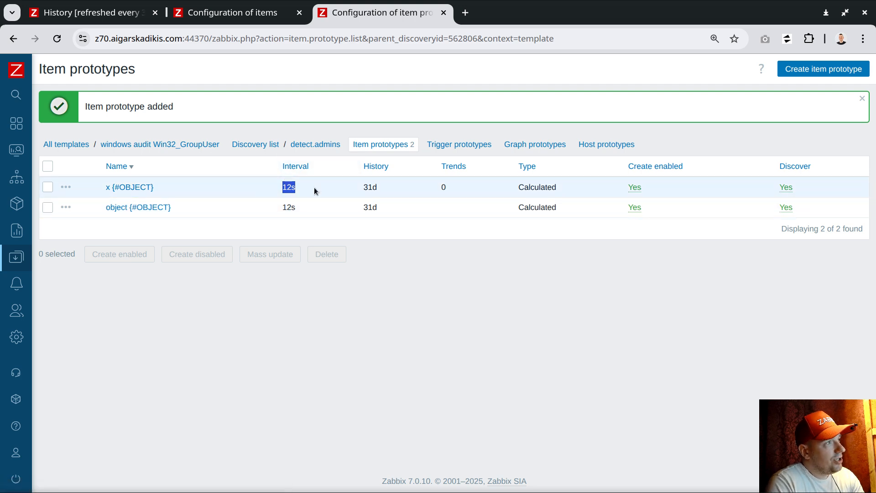
pyautogui.click(305, 215)
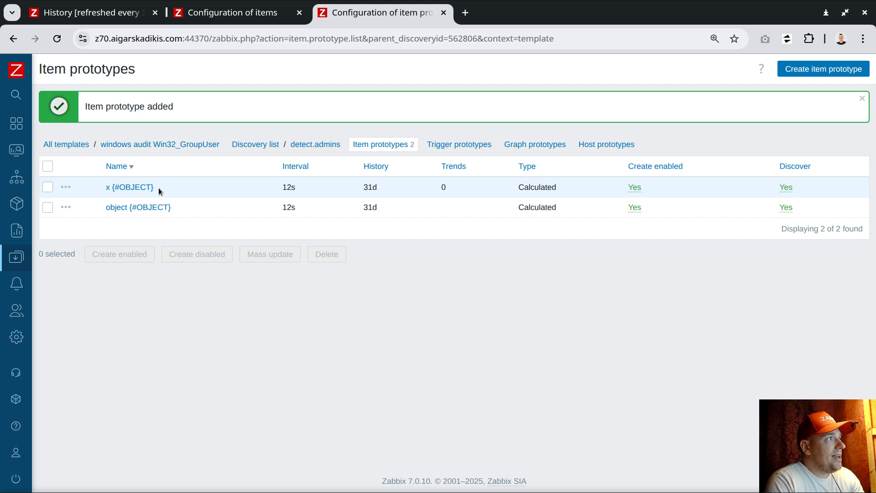
pyautogui.moveTo(156, 188); pyautogui.dragTo(105, 187)
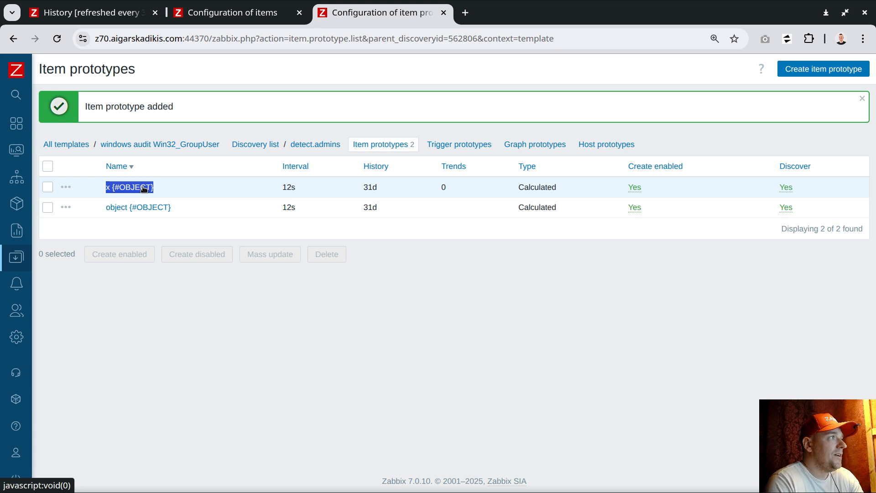
pyautogui.moveTo(172, 208); pyautogui.dragTo(108, 209)
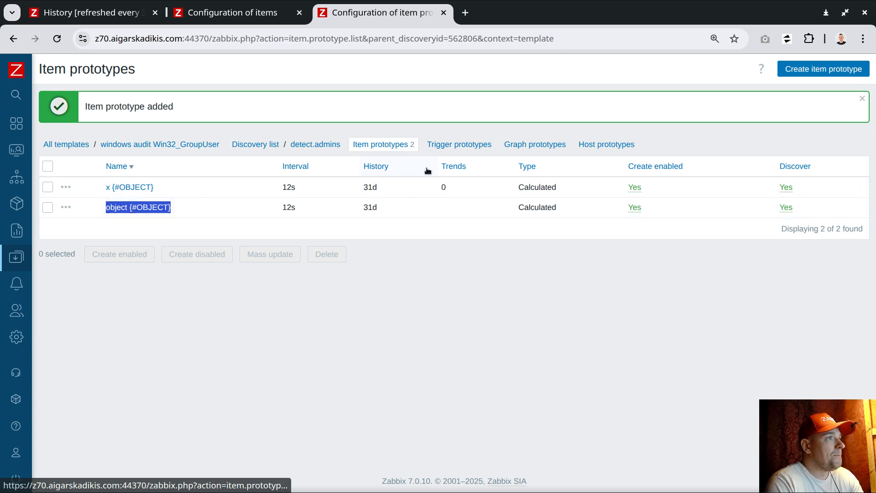
pyautogui.click(451, 145)
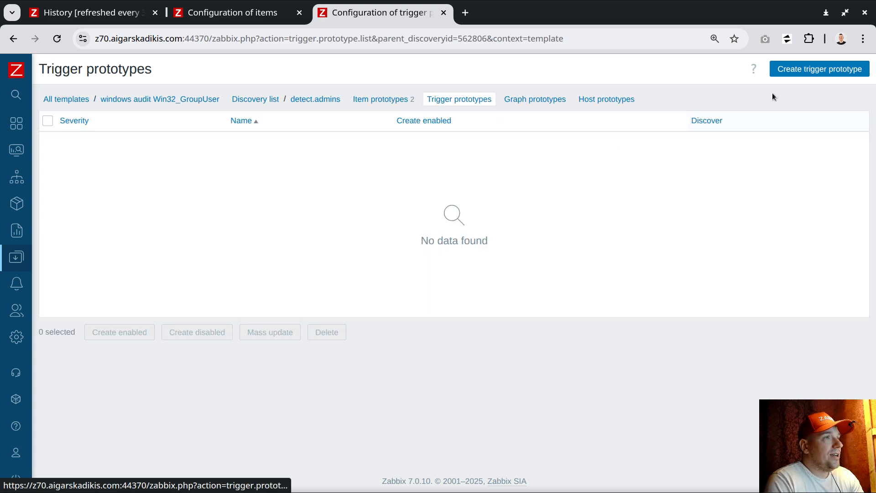
# Start an Average-severity trigger prototype and draft a last() condition on {#OBJECT}
pyautogui.click(804, 69)
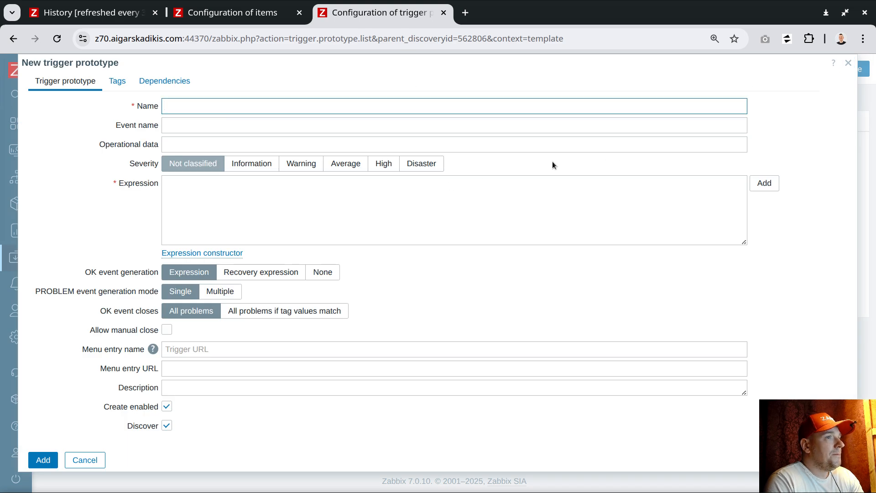
pyautogui.click(352, 164)
pyautogui.click(765, 185)
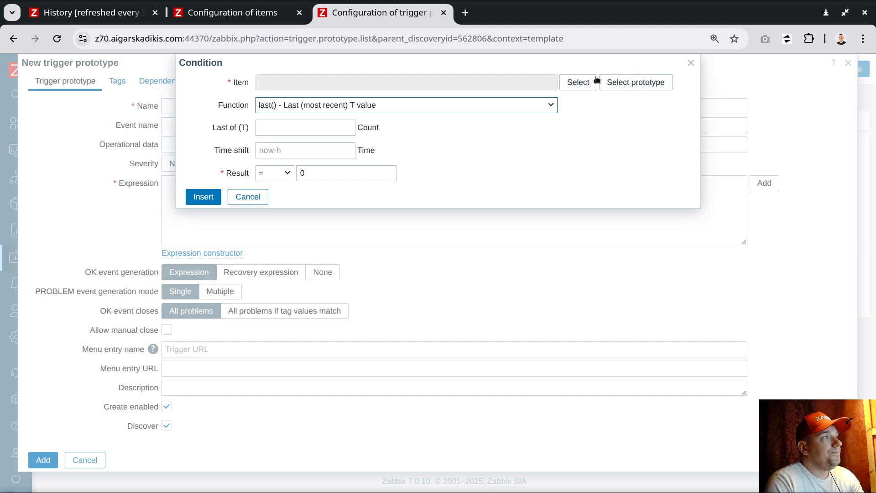
pyautogui.click(624, 83)
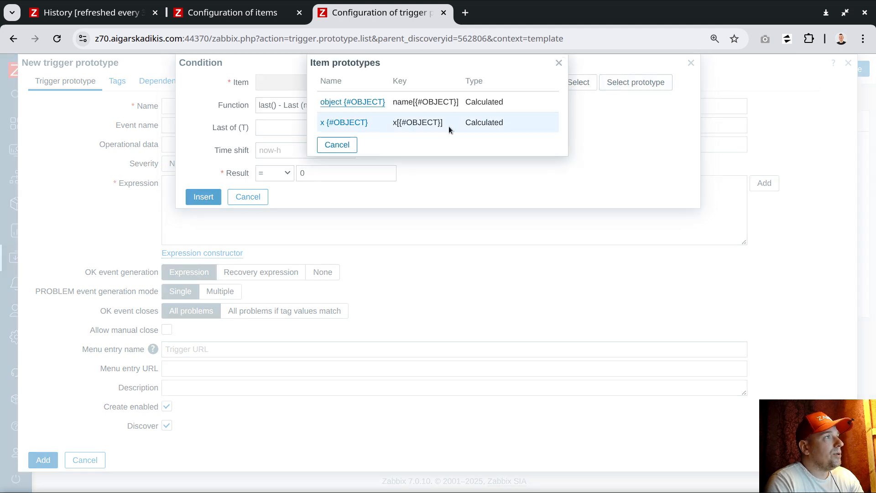
pyautogui.click(352, 102)
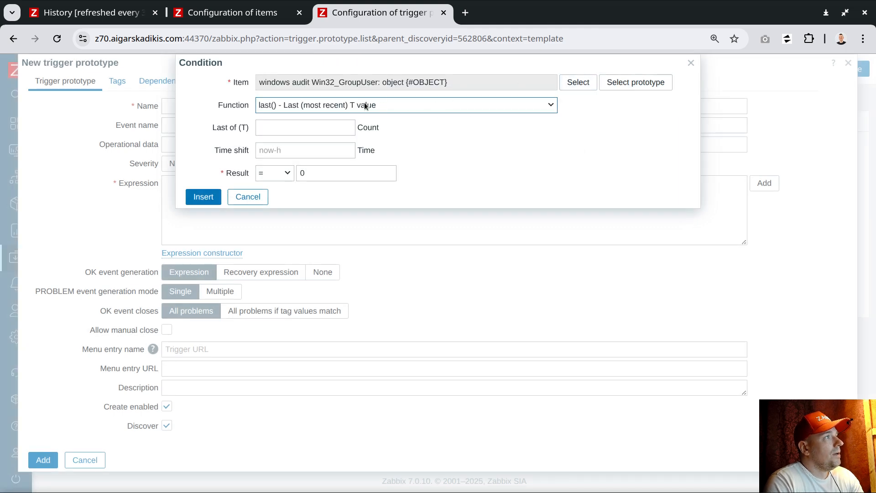
pyautogui.click(333, 105)
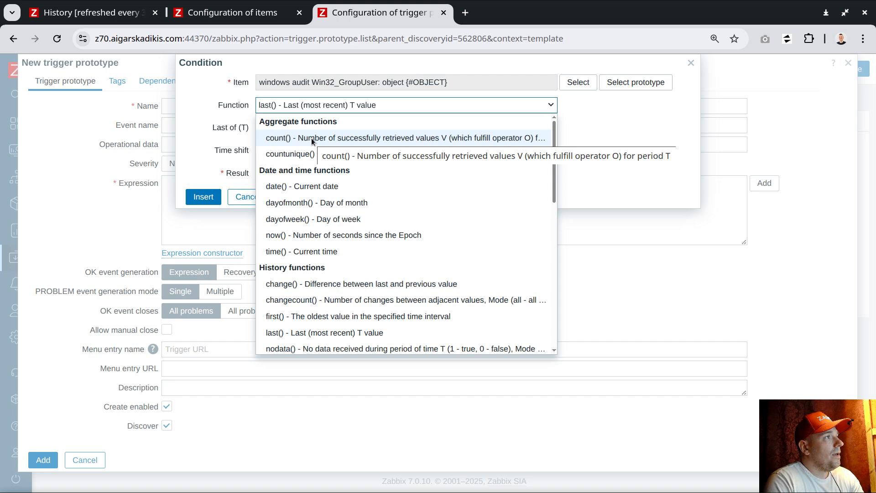
pyautogui.click(521, 106)
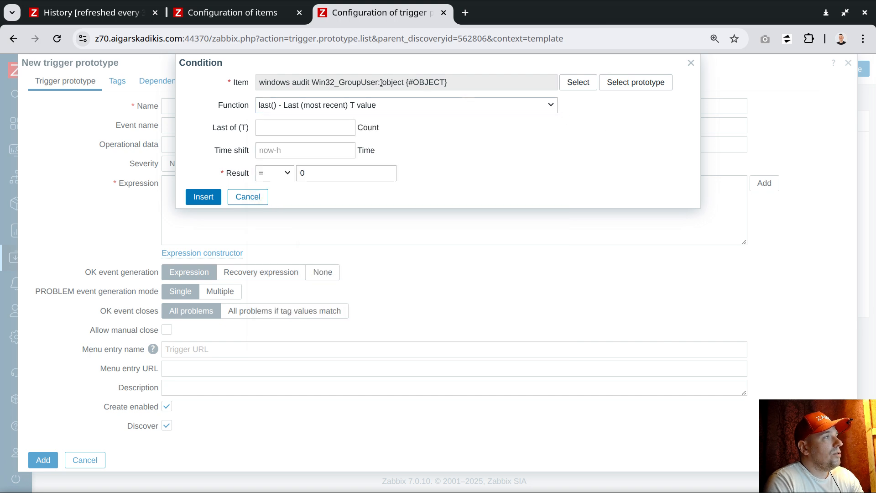
# Switch the condition's item to x {#OBJECT} and set the result to > 1
pyautogui.click(629, 86)
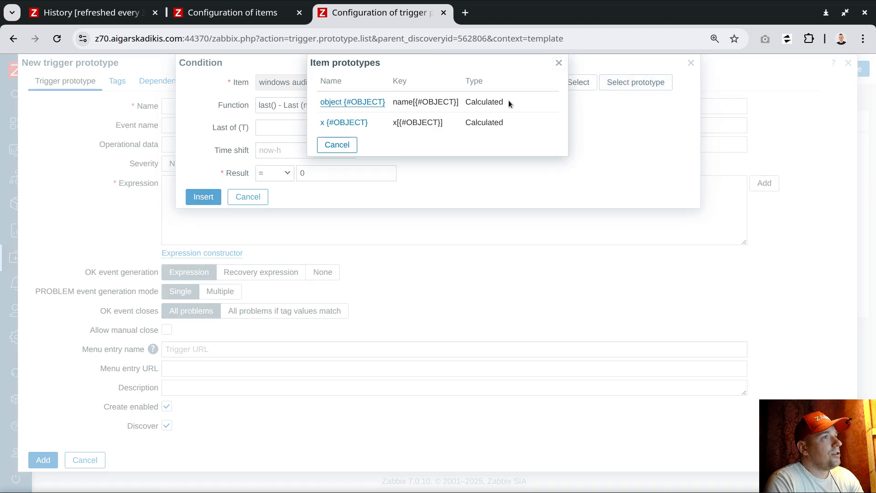
pyautogui.click(347, 123)
pyautogui.moveTo(385, 85); pyautogui.dragTo(445, 84)
pyautogui.click(284, 176)
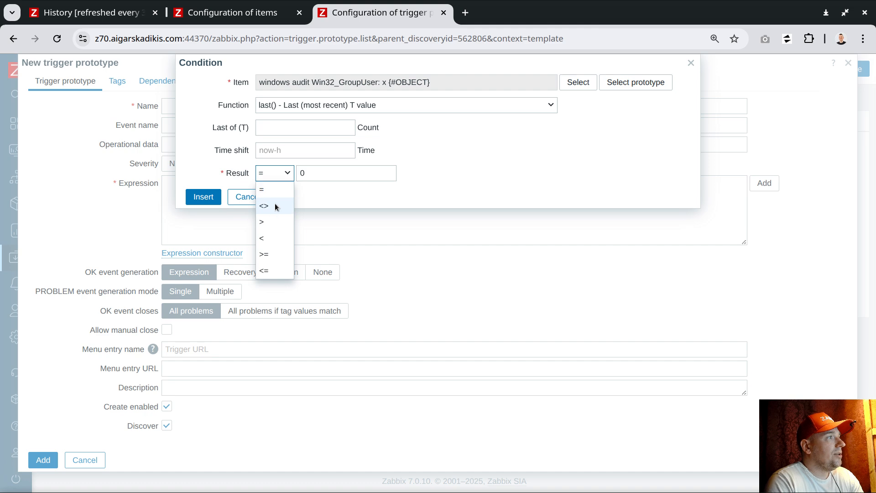
pyautogui.click(275, 217)
pyautogui.click(334, 170)
pyautogui.doubleClick(335, 170)
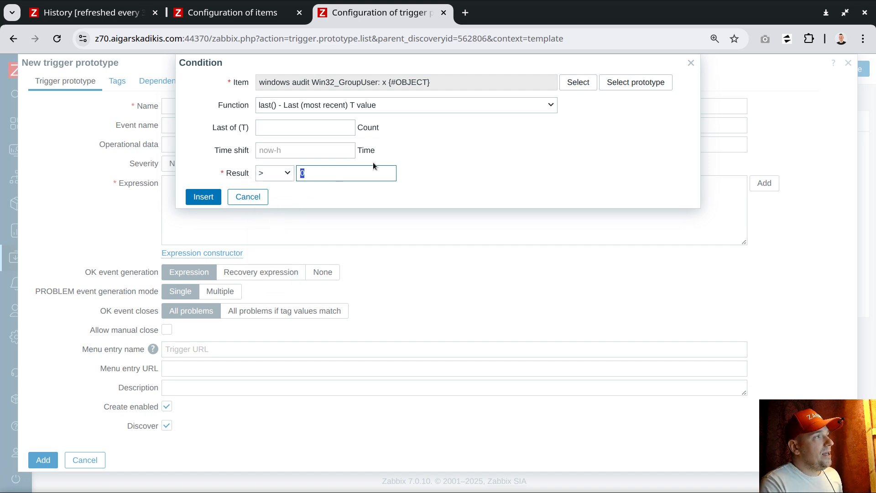
pyautogui.write('1')
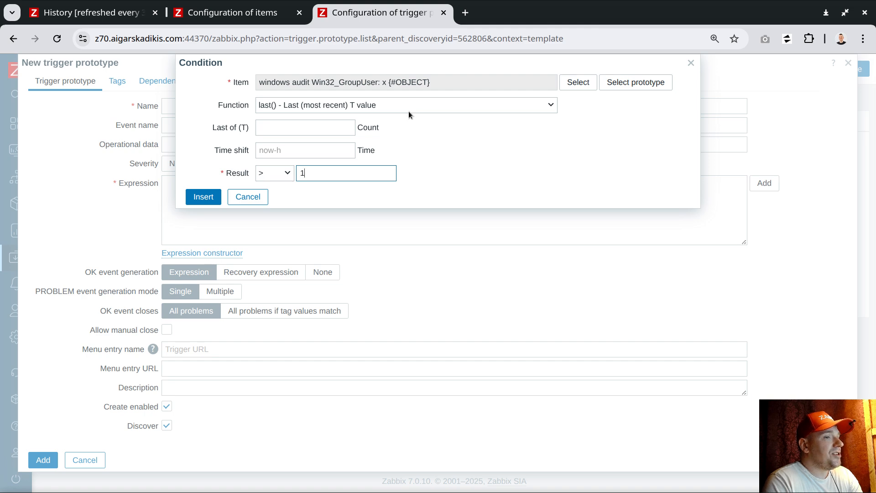
# Insert the x {#OBJECT} > 1 condition, space its operator, and add an 'and' line
pyautogui.click(205, 200)
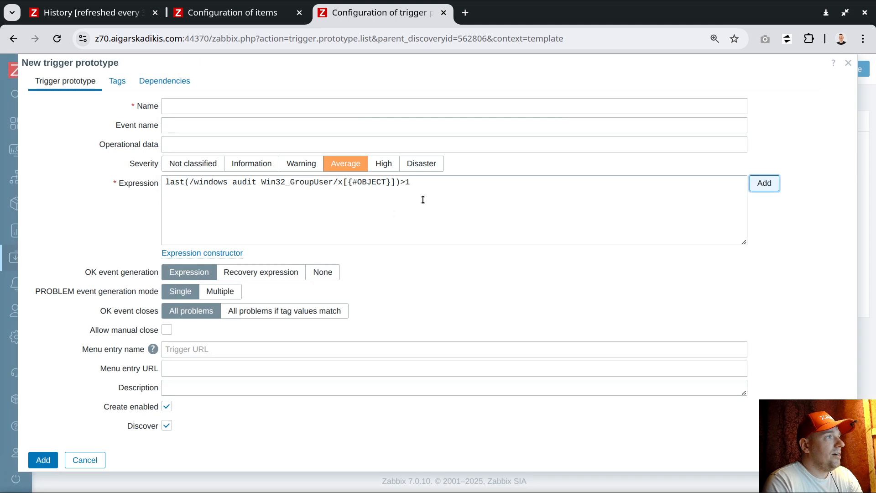
pyautogui.click(402, 184)
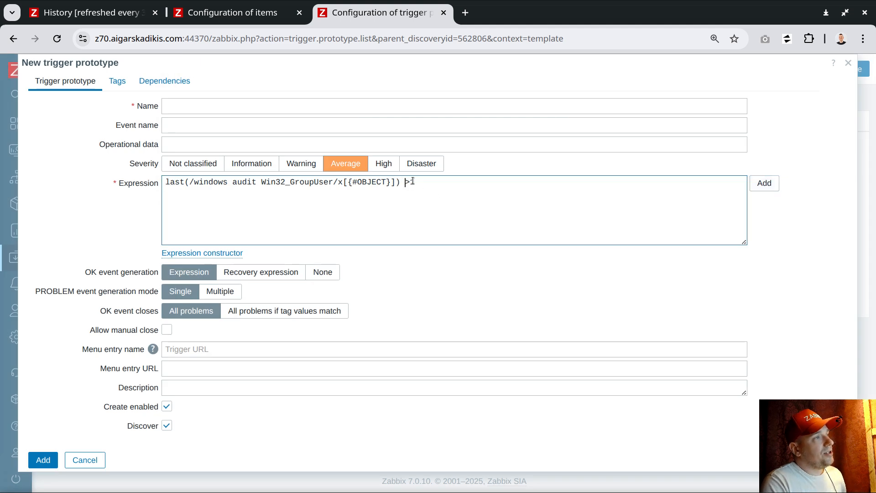
pyautogui.click(431, 183)
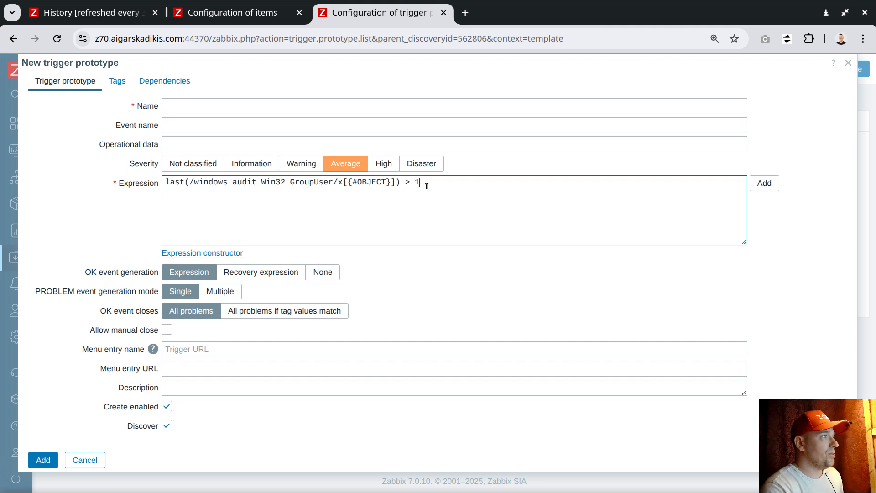
pyautogui.press('Return')
pyautogui.write('and')
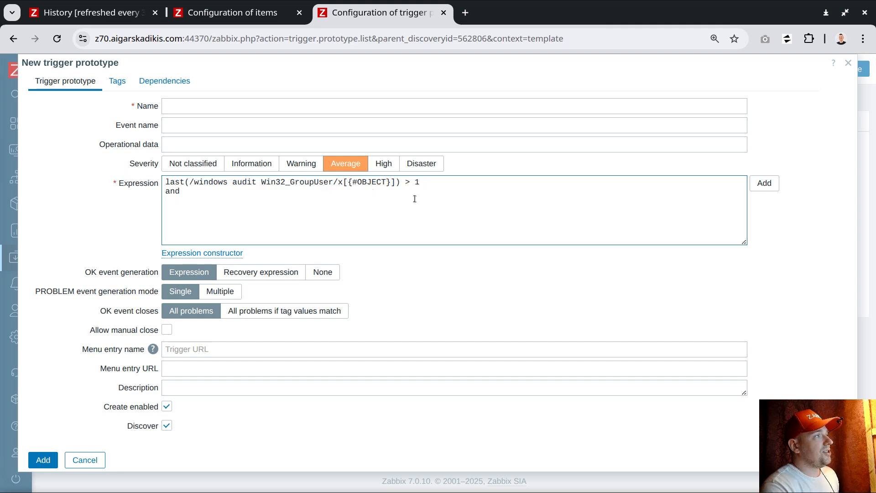
# Paste a second x[{#OBJECT}] condition changed to < 30, followed by another 'and'
pyautogui.press('Return')
pyautogui.write('last(/windows audit Win32_GroupUser/x[{#OBJECT}]) > 1')
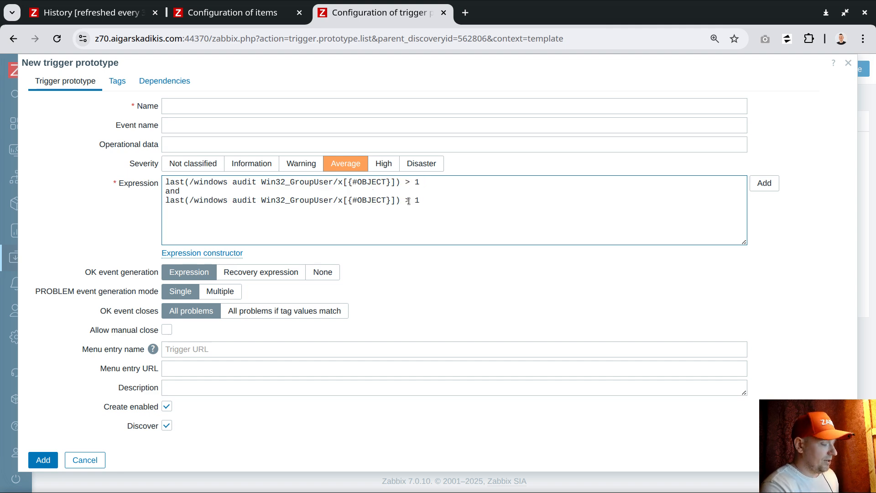
pyautogui.click(409, 202)
pyautogui.press('BackSpace')
pyautogui.write('< ')
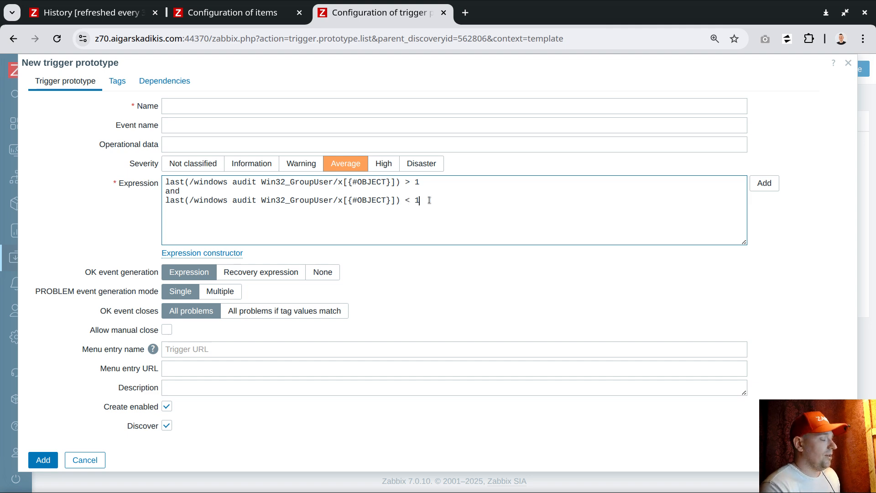
pyautogui.write('30')
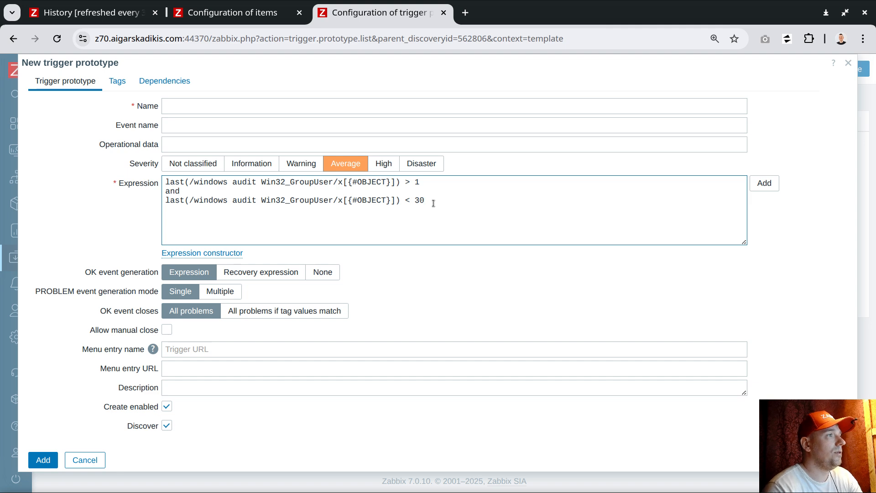
pyautogui.press('Return')
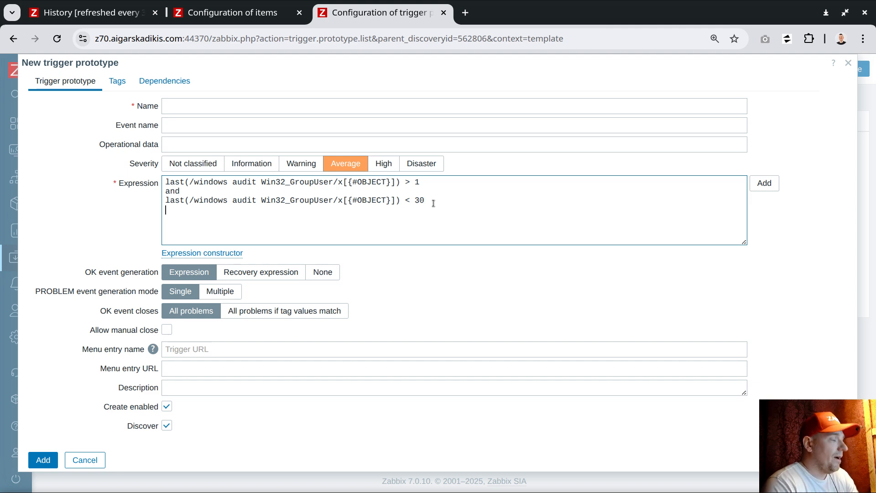
pyautogui.write('and')
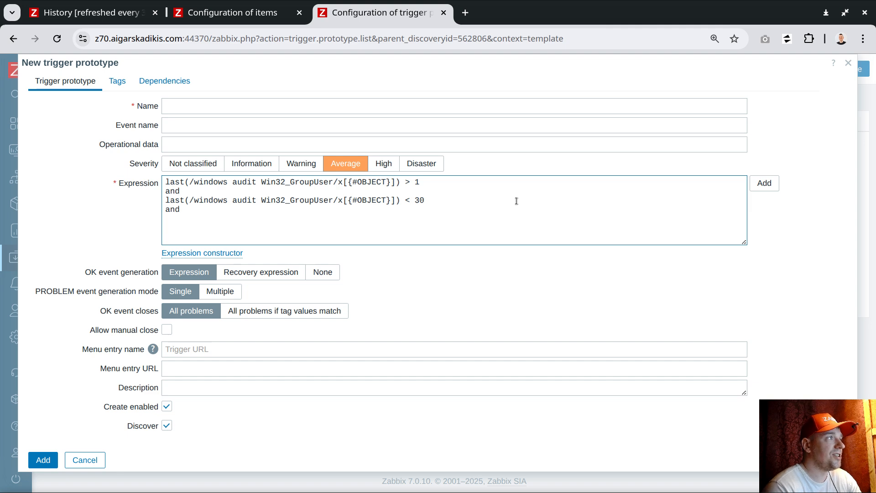
# Choose the Win32_GroupUser LocalAdministrators item for a new condition
pyautogui.click(770, 185)
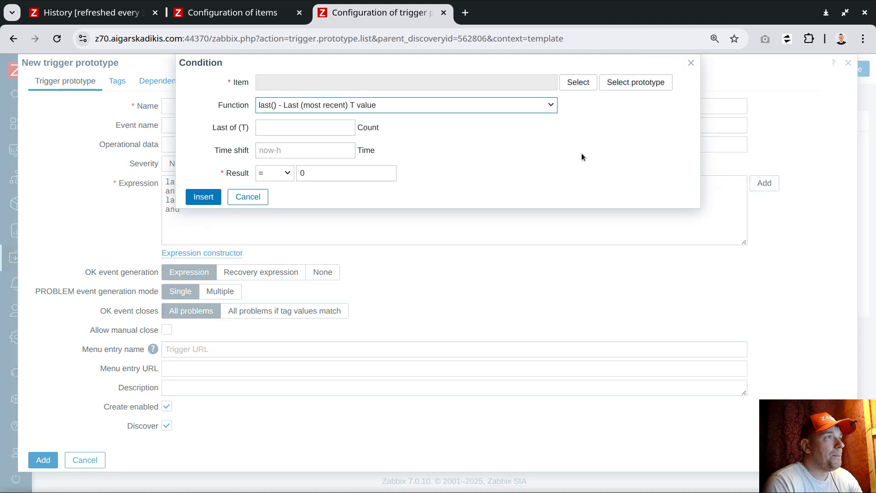
pyautogui.click(612, 83)
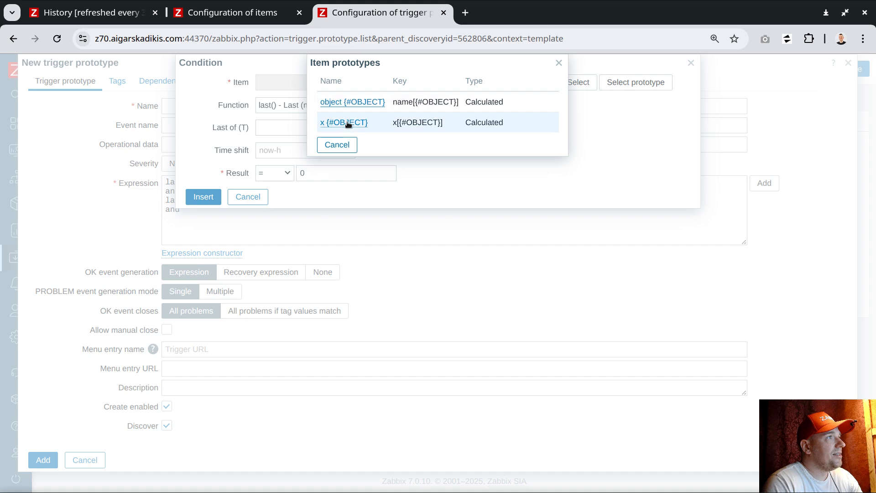
pyautogui.click(346, 145)
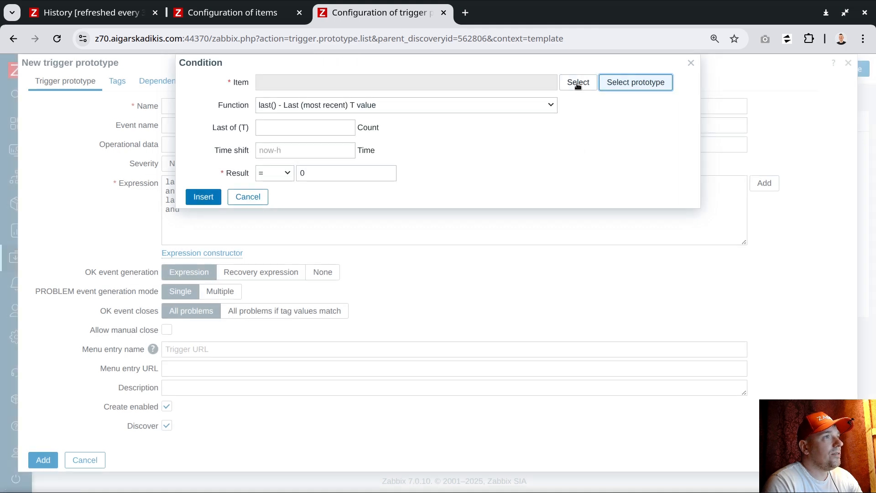
pyautogui.click(578, 83)
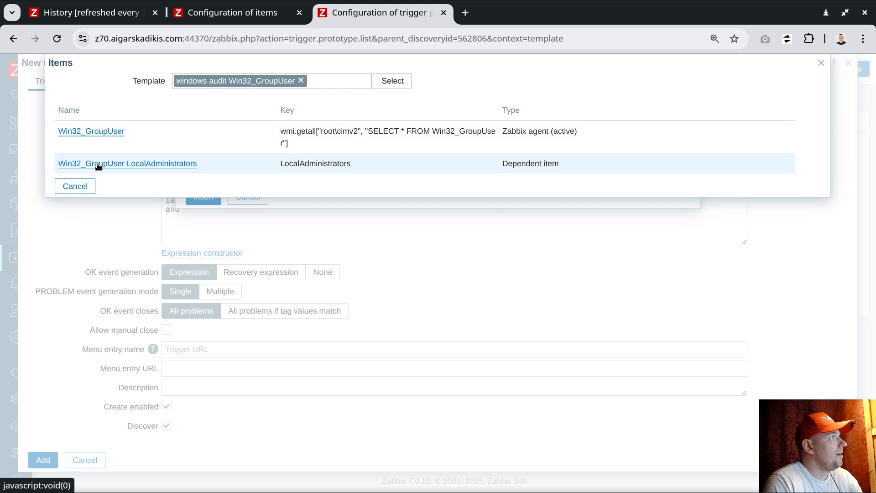
pyautogui.moveTo(276, 163); pyautogui.dragTo(355, 164)
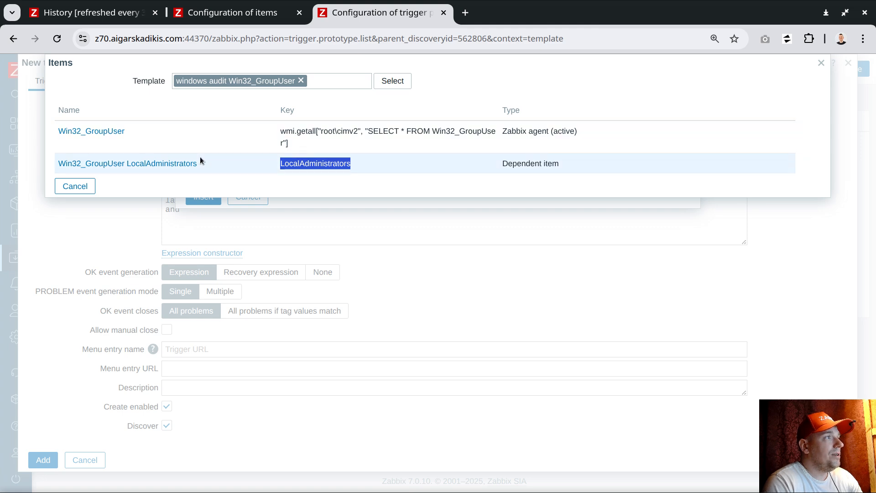
pyautogui.click(168, 164)
# Set the condition function to count() with result > 50
pyautogui.click(308, 106)
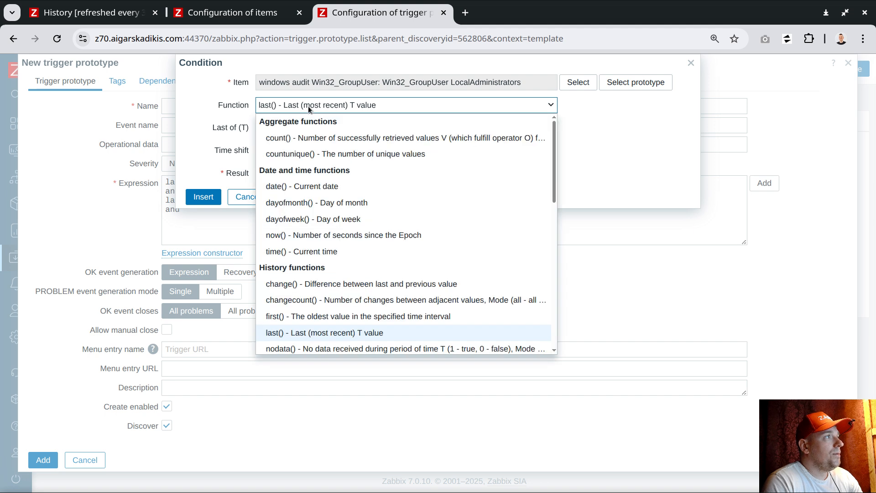
pyautogui.click(303, 138)
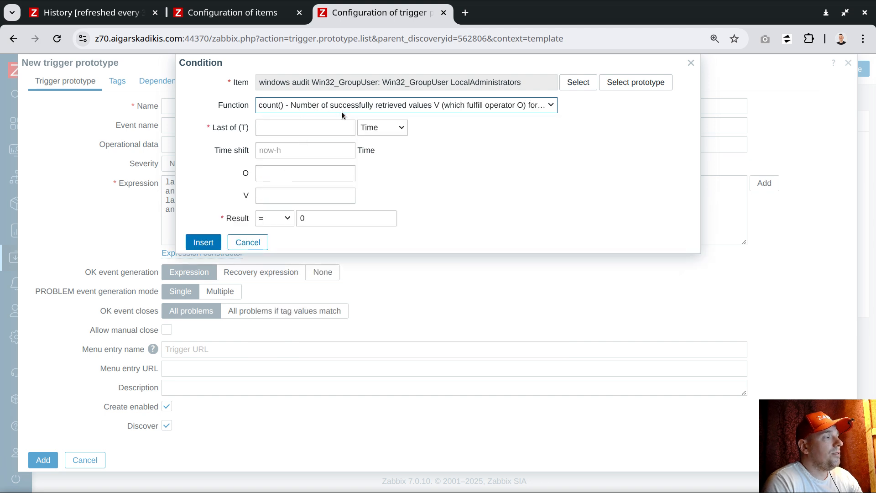
pyautogui.click(275, 219)
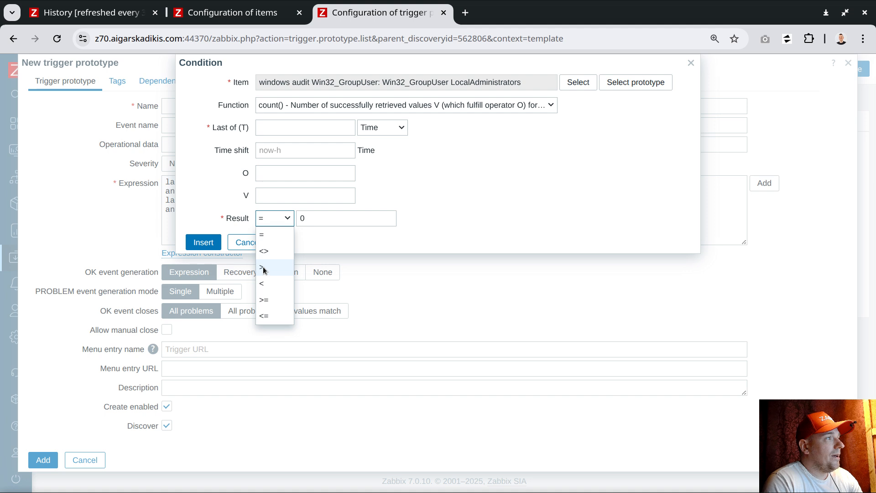
pyautogui.click(264, 269)
pyautogui.click(329, 222)
pyautogui.press('BackSpace')
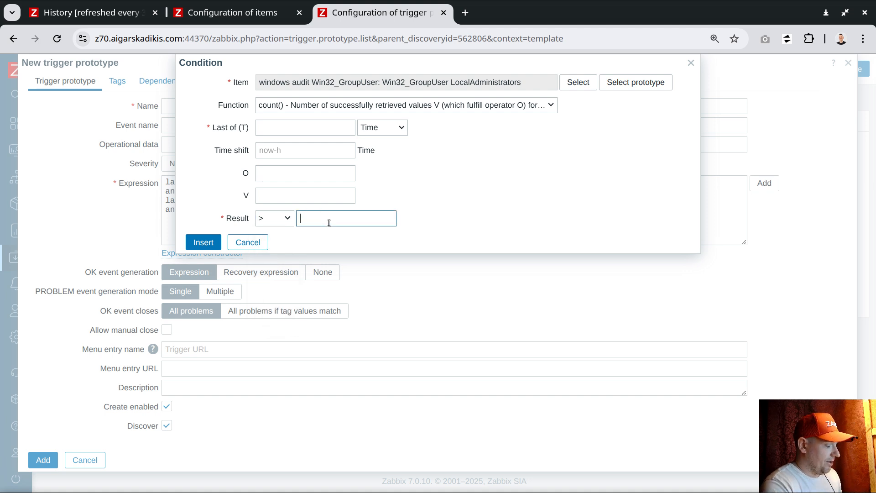
pyautogui.write('50')
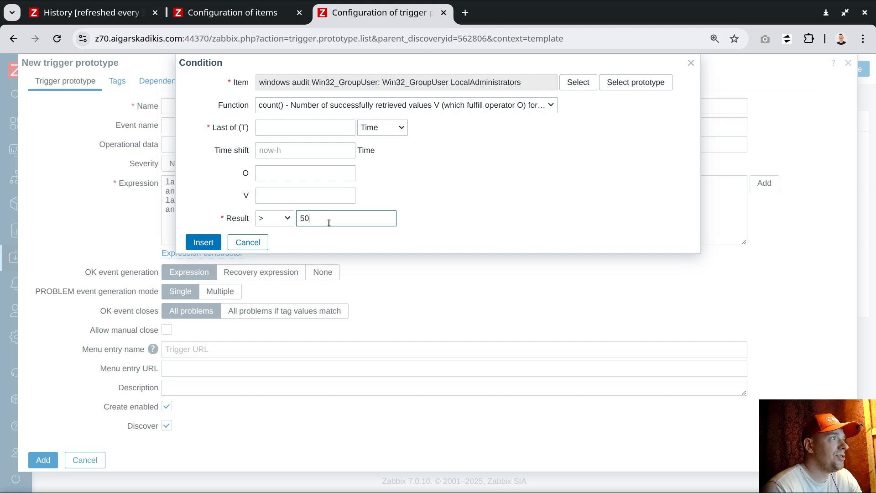
pyautogui.click(204, 242)
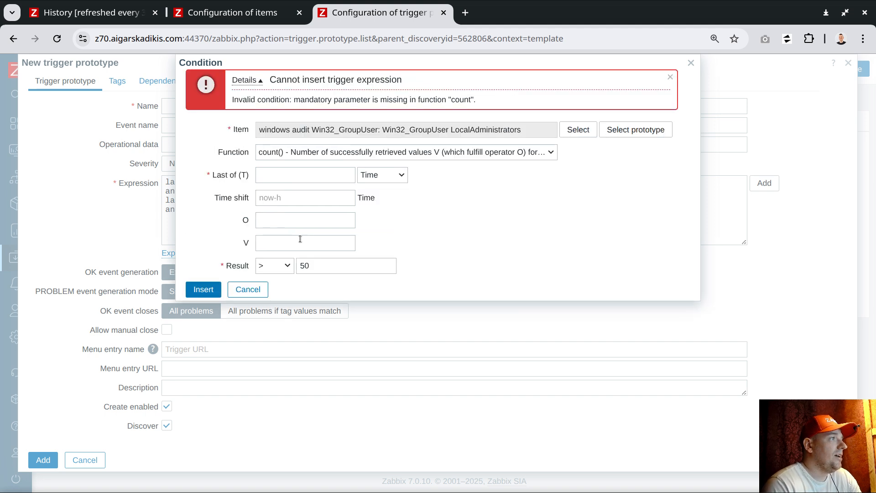
# Set Last of (T) to 1h as time and insert the count condition
pyautogui.click(365, 175)
pyautogui.click(369, 202)
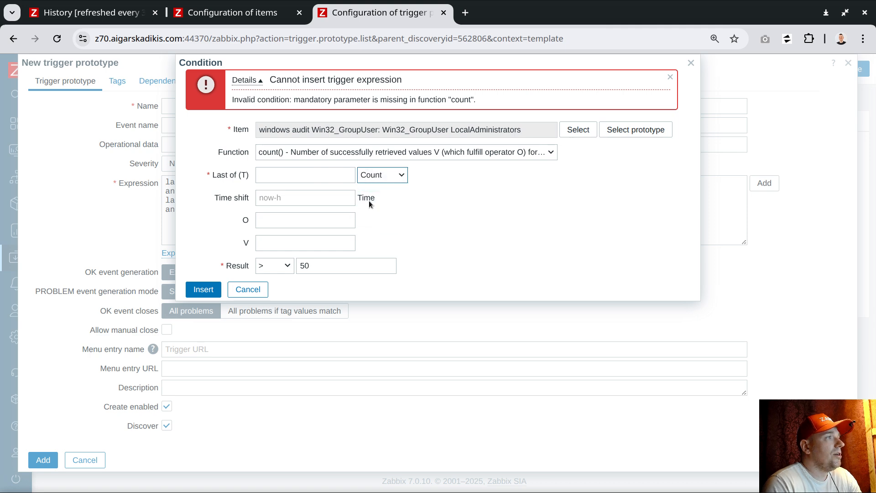
pyautogui.click(331, 174)
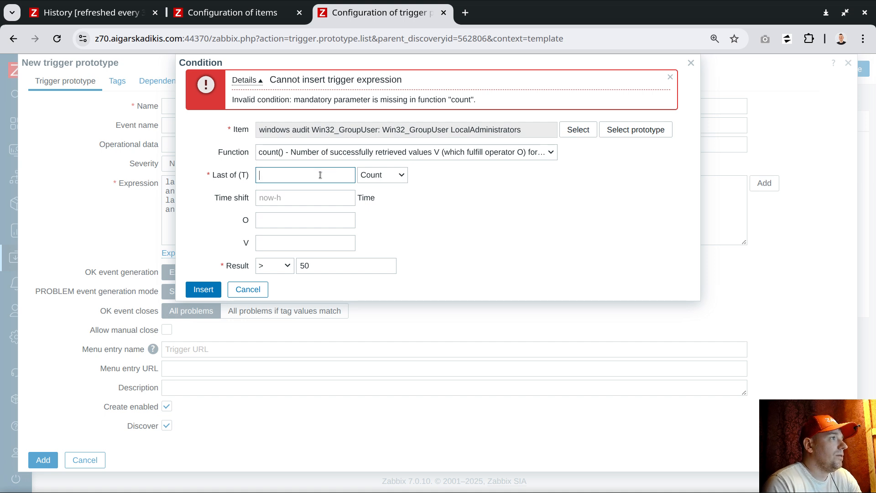
pyautogui.click(374, 175)
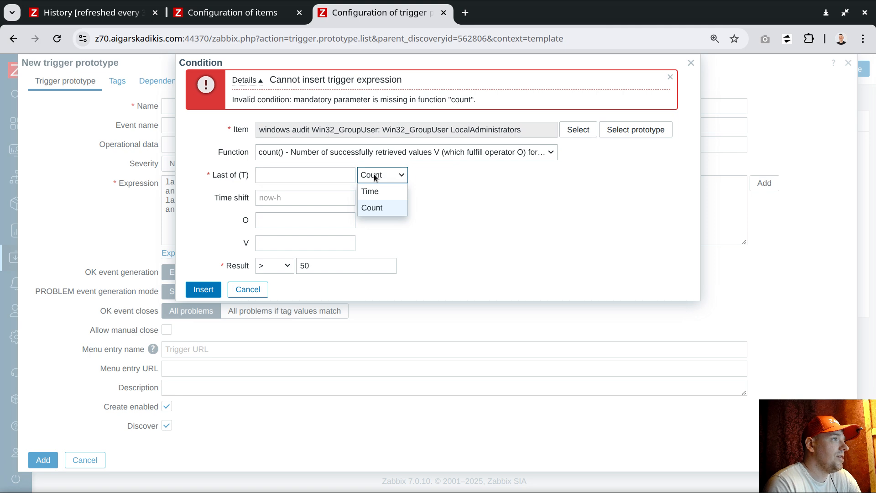
pyautogui.click(372, 190)
pyautogui.click(351, 183)
pyautogui.write('1h')
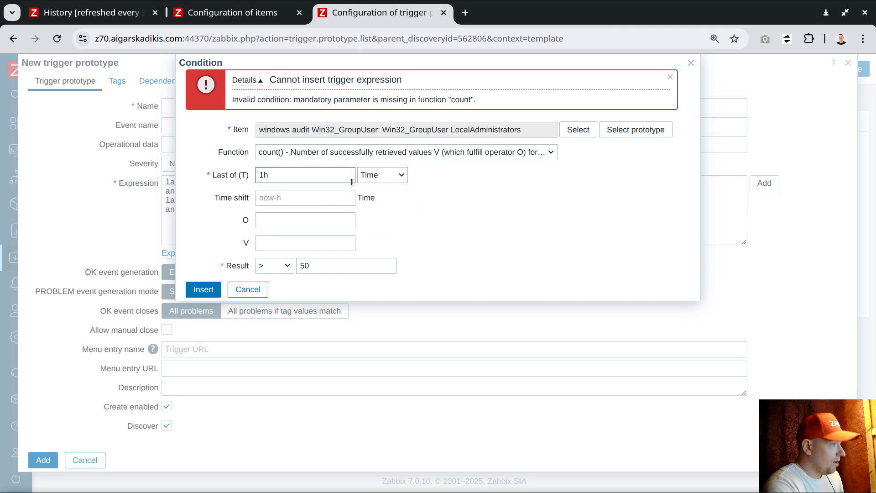
pyautogui.click(208, 294)
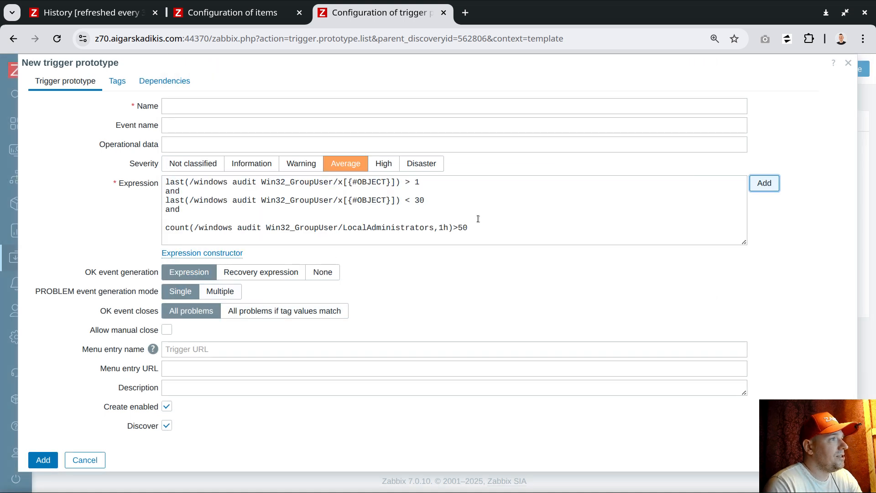
# Remove the blank expression line, fix spacing around >, and return to LocalAdministrators history
pyautogui.click(218, 219)
pyautogui.press('Delete')
pyautogui.click(456, 219)
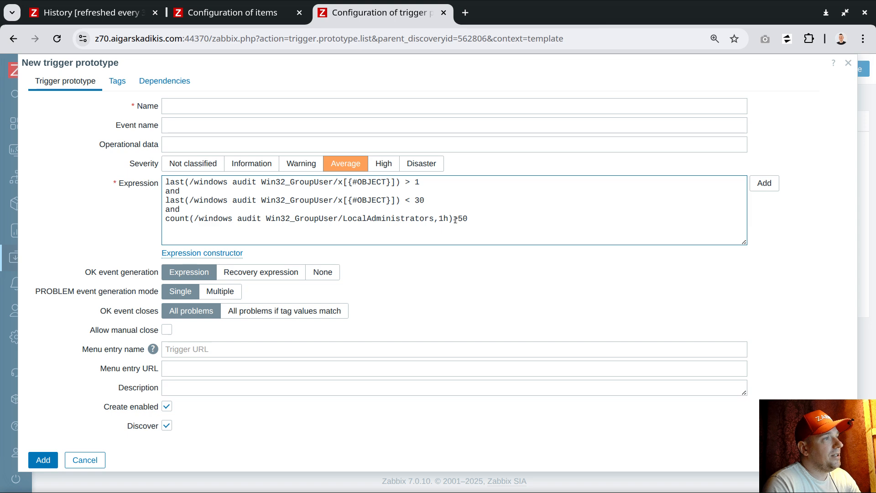
pyautogui.press('Right')
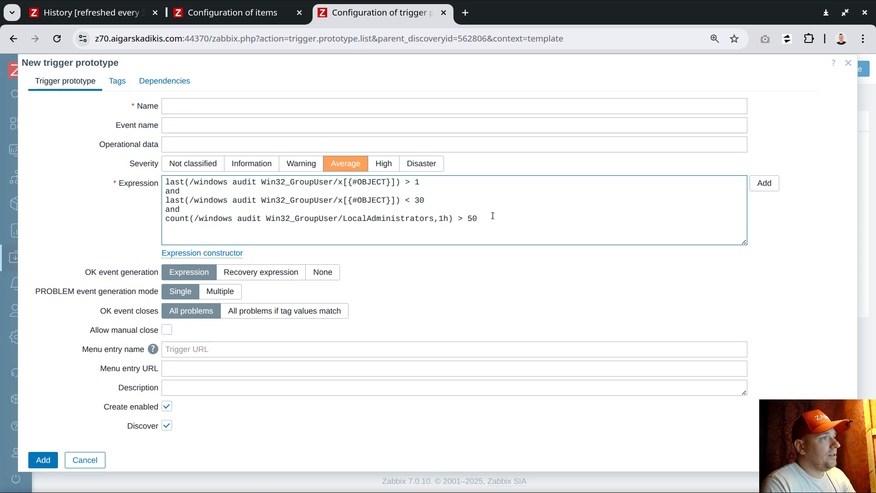
pyautogui.moveTo(197, 229); pyautogui.dragTo(160, 218)
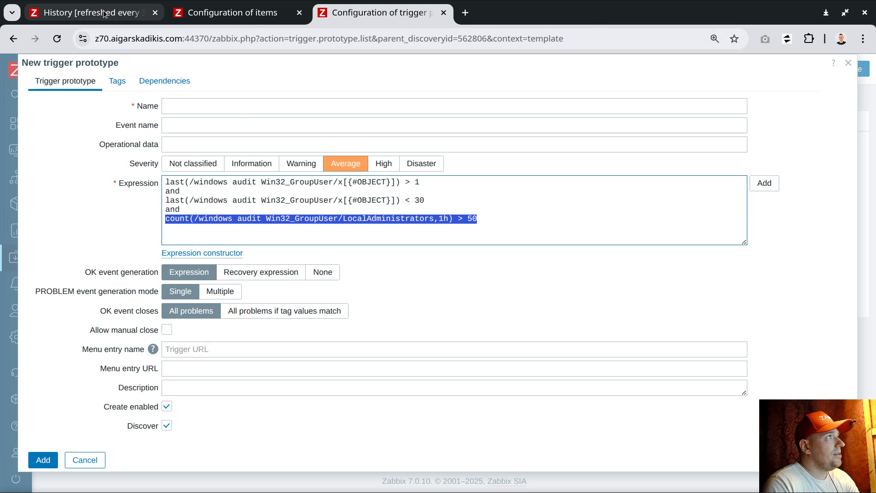
pyautogui.click(133, 13)
pyautogui.scroll(-2, 511, 265)
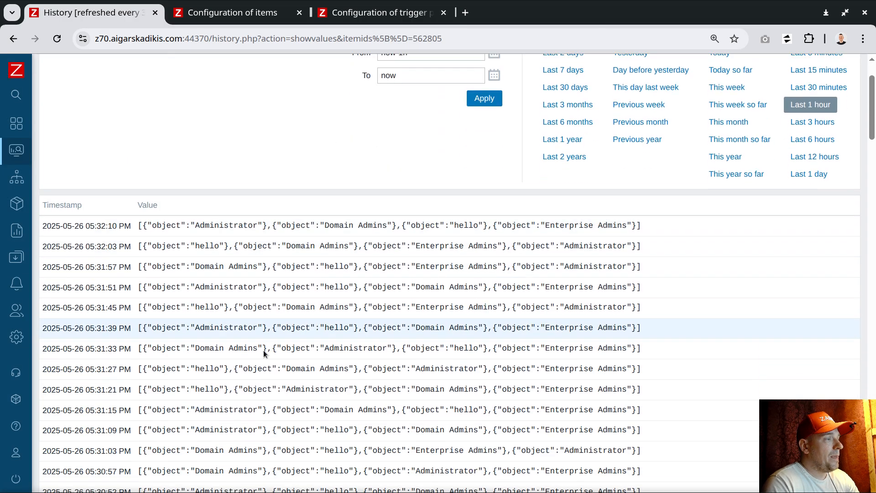
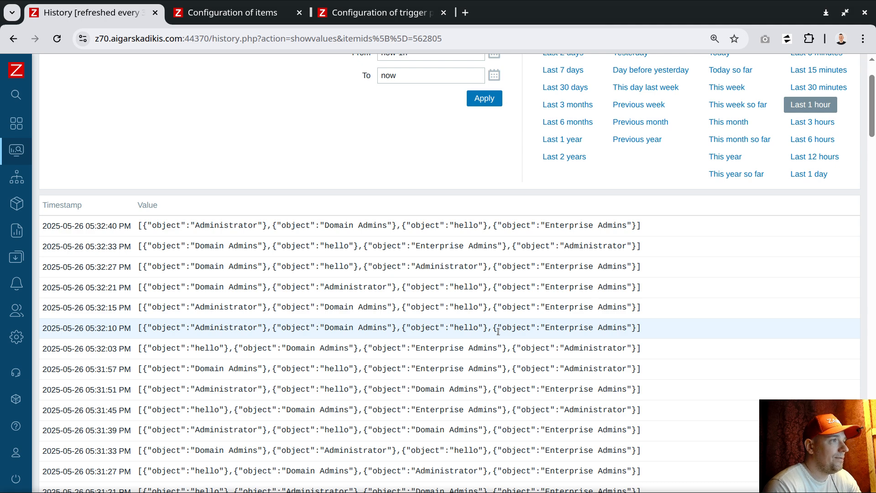
# Check the expression's count over 1h > 50 line and allow problems to be closed manually
pyautogui.click(383, 13)
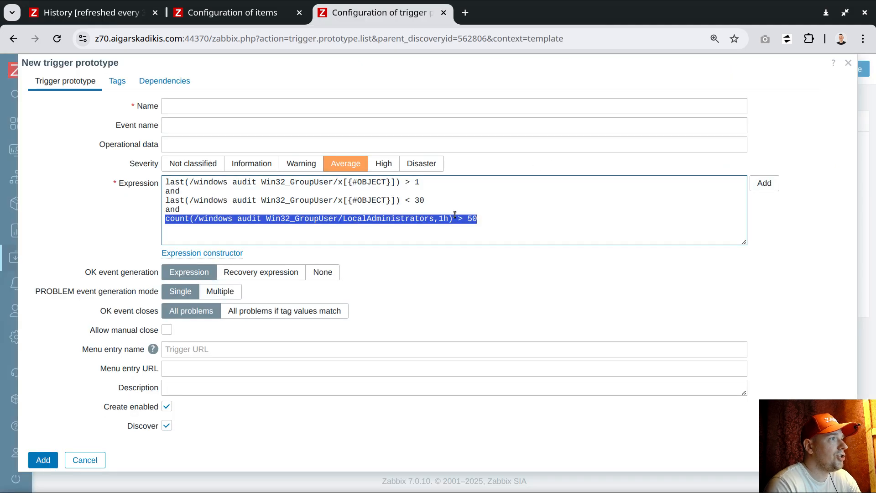
pyautogui.click(473, 219)
pyautogui.moveTo(497, 217); pyautogui.dragTo(161, 218)
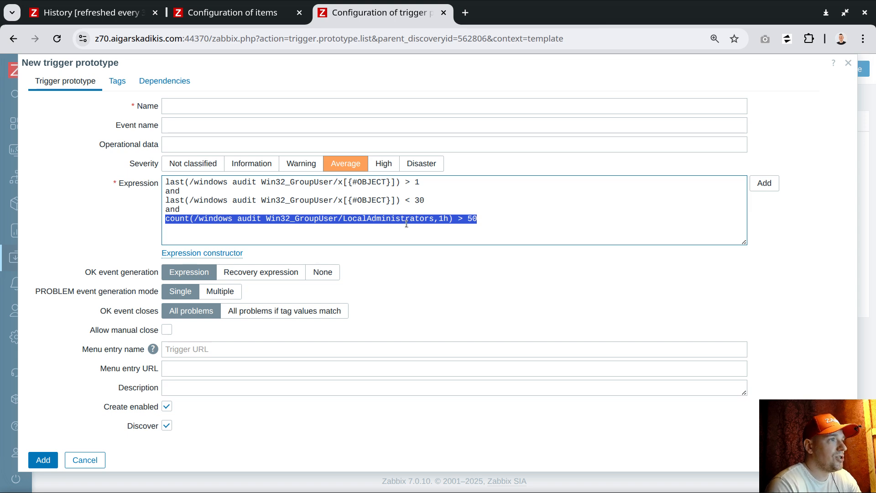
pyautogui.click(482, 221)
pyautogui.press('Left')
pyautogui.press('Left')
pyautogui.press('Left')
pyautogui.press('Left')
pyautogui.press('Left')
pyautogui.hotkey('shift', 'Right')
pyautogui.hotkey('shift', 'Right')
pyautogui.hotkey('shift', 'Right')
pyautogui.hotkey('shift', 'Right')
pyautogui.hotkey('shift', 'Right')
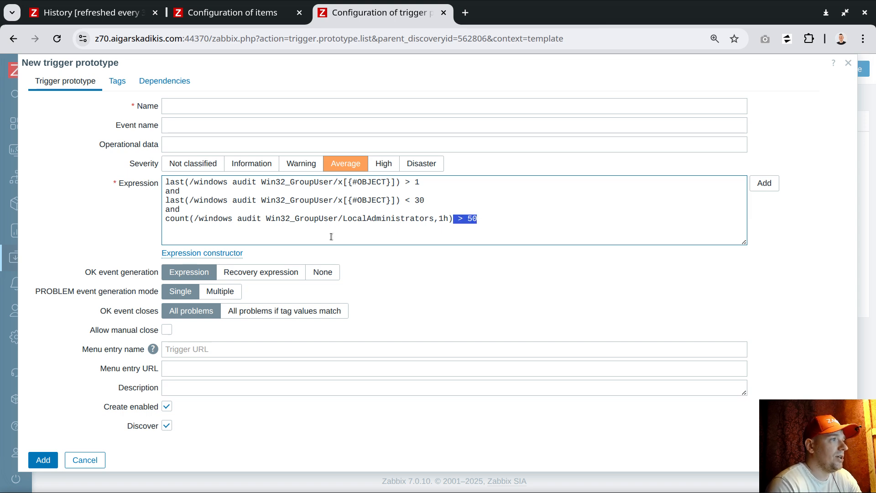
pyautogui.click(167, 330)
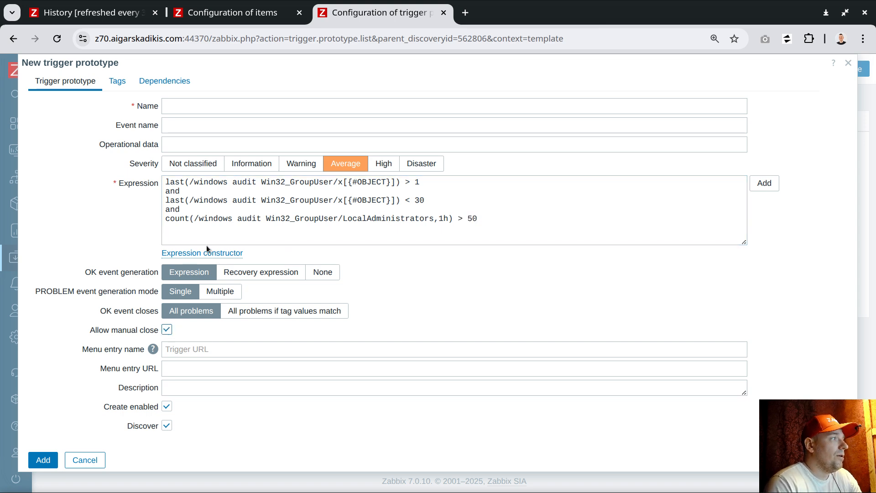
# Name the trigger prototype 'new object {#OBJECT}', copying the macro from the expression
pyautogui.click(195, 110)
pyautogui.write('new use')
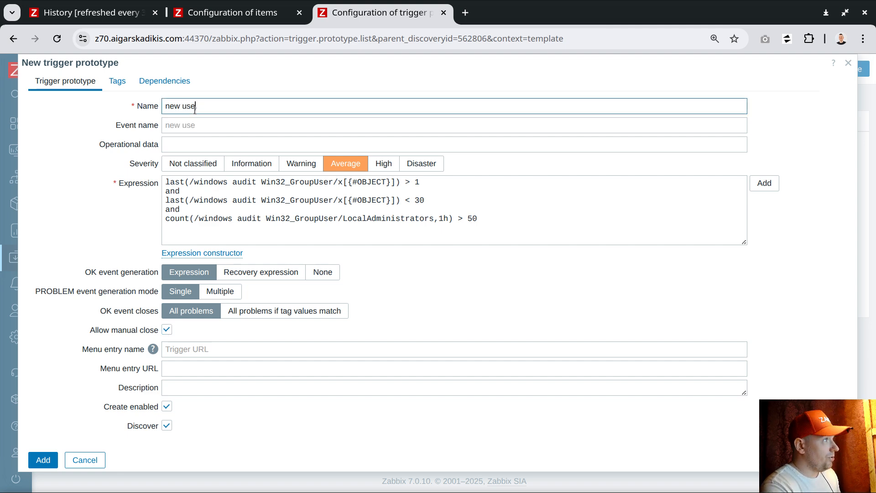
pyautogui.write('r detected')
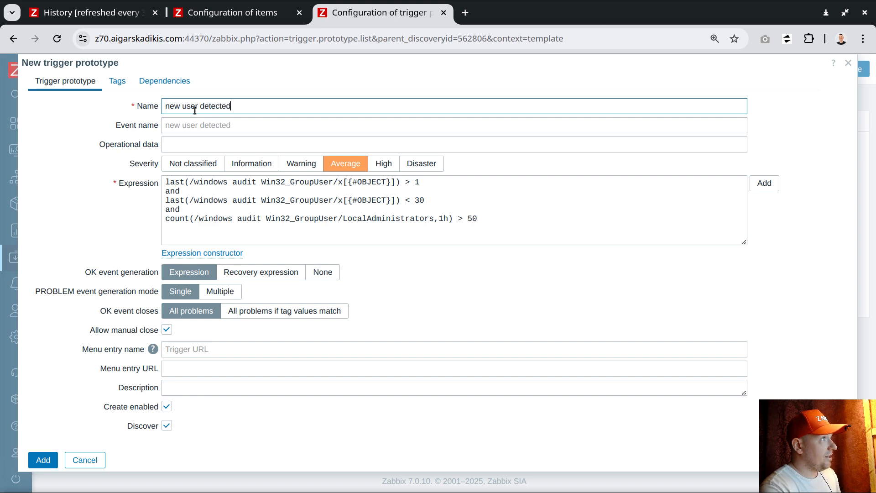
pyautogui.moveTo(349, 200); pyautogui.dragTo(390, 201)
pyautogui.hotkey('ctrl', 'c')
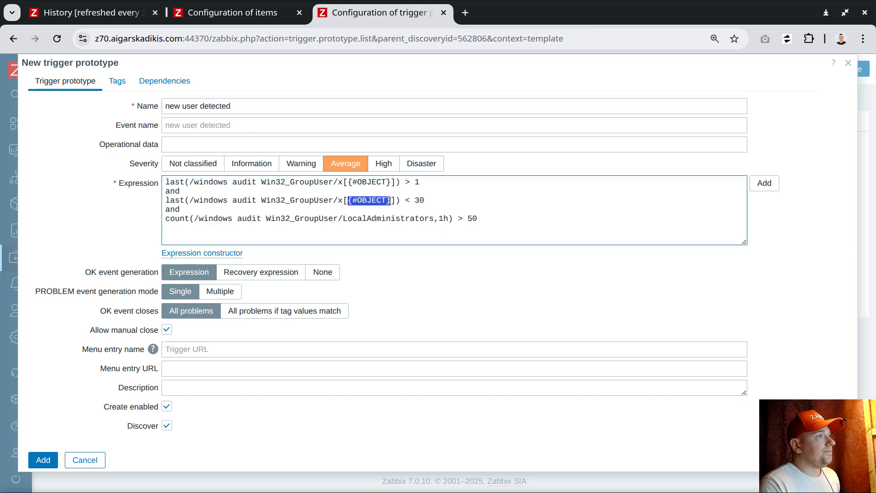
pyautogui.moveTo(200, 107); pyautogui.dragTo(233, 112)
pyautogui.hotkey('ctrl', 'v')
pyautogui.doubleClick(190, 106)
pyautogui.write('obje')
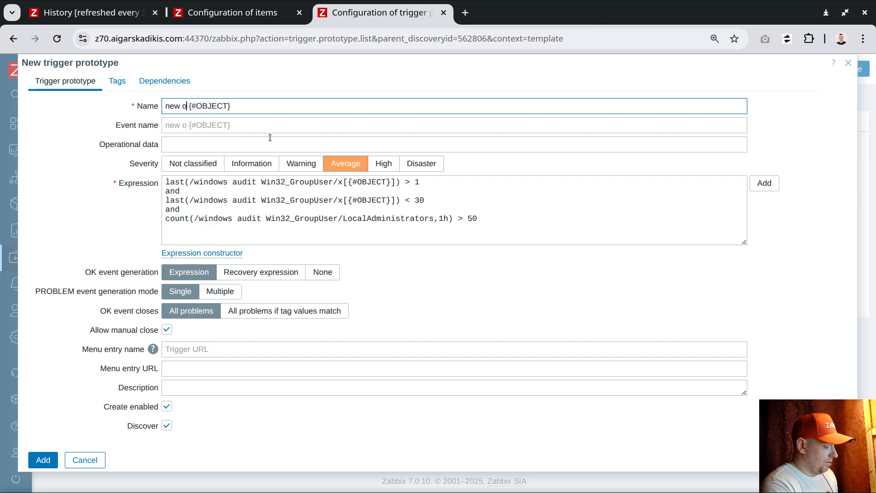
pyautogui.write('ct')
pyautogui.press('End')
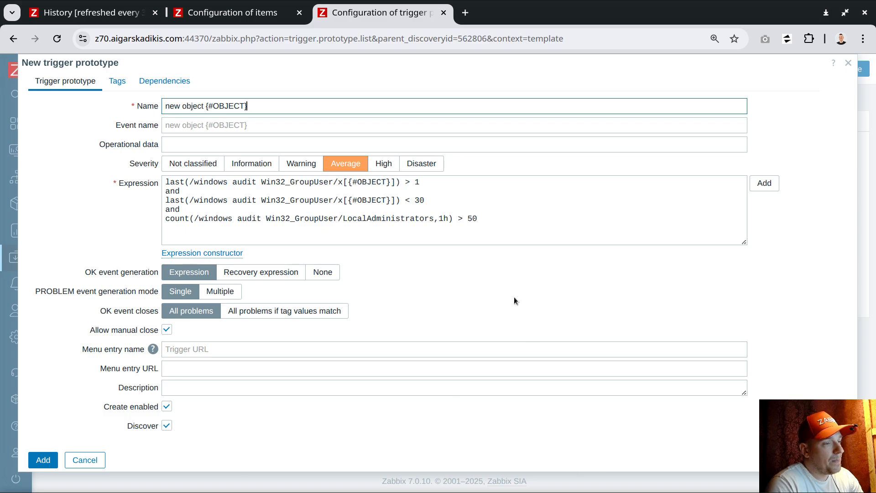
# Copy the event-name line from the notes in the code editor
pyautogui.hotkey('alt', 'Tab')
pyautogui.scroll(-2, 333, 314)
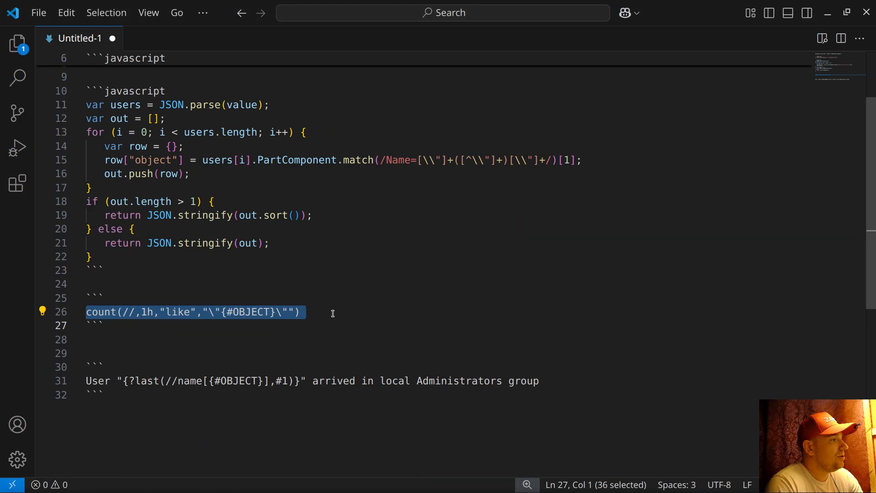
pyautogui.click(59, 382)
pyautogui.hotkey('ctrl', 'c')
pyautogui.rightClick(136, 380)
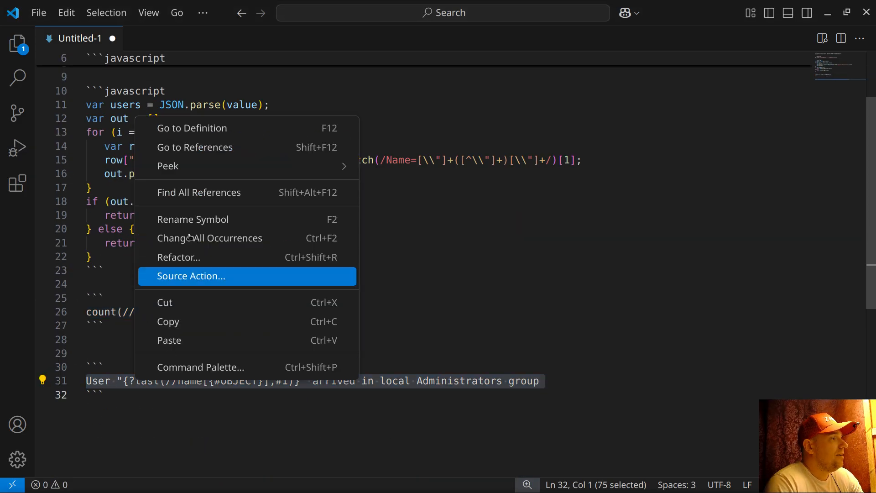
pyautogui.click(188, 322)
# Paste the copied local Administrators arrival text into the Event name field
pyautogui.hotkey('alt', 'Tab')
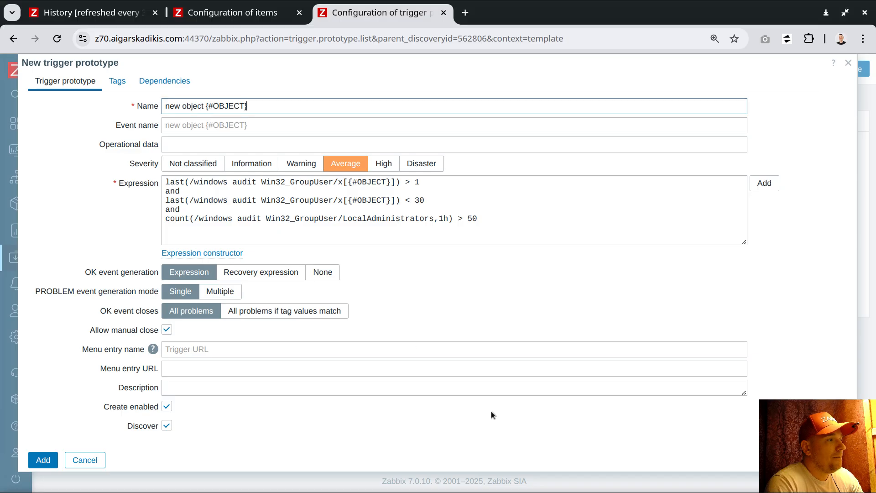
pyautogui.rightClick(212, 125)
pyautogui.click(255, 238)
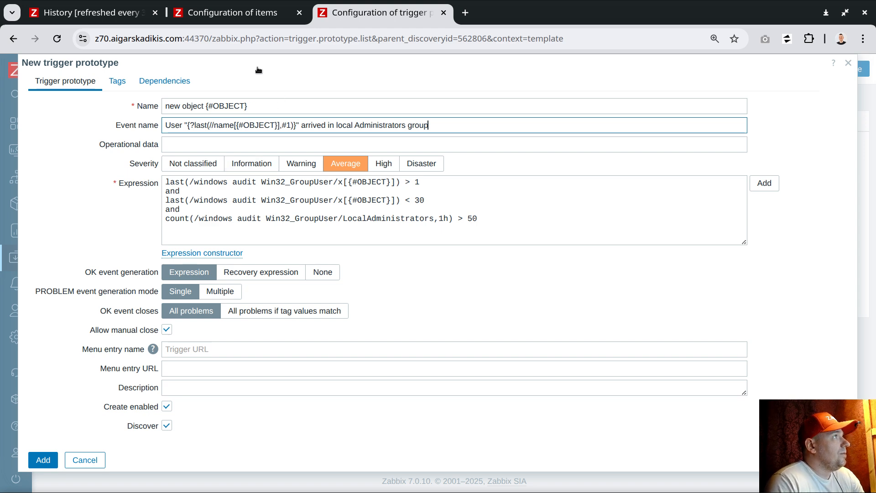
# Look up the key name[{#OBJECT}] of the detect.admins 'object {#OBJECT}' item prototype
pyautogui.click(226, 13)
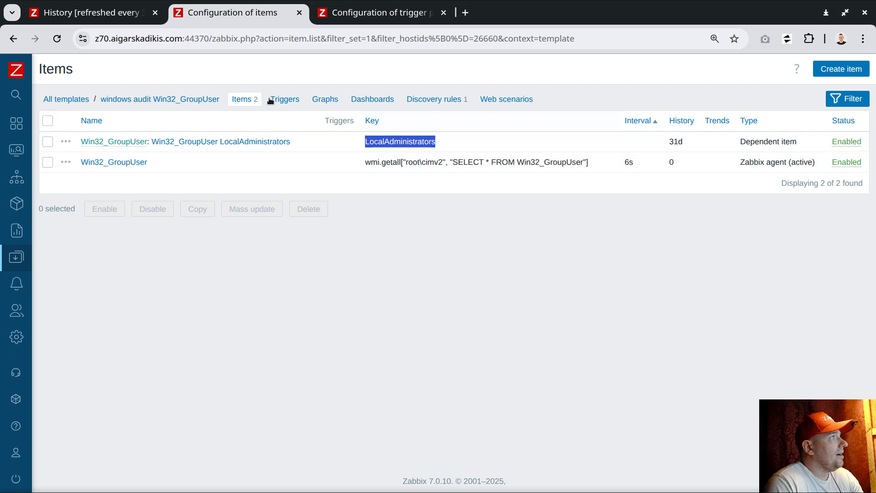
pyautogui.click(426, 100)
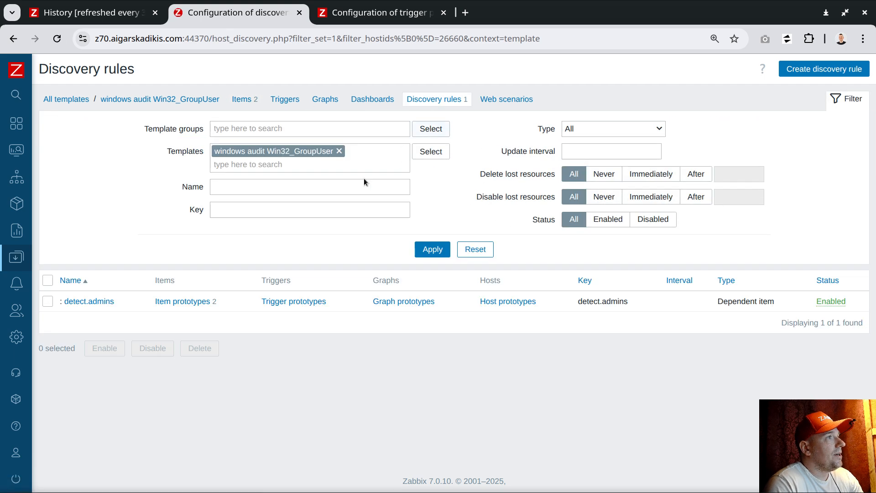
pyautogui.click(209, 302)
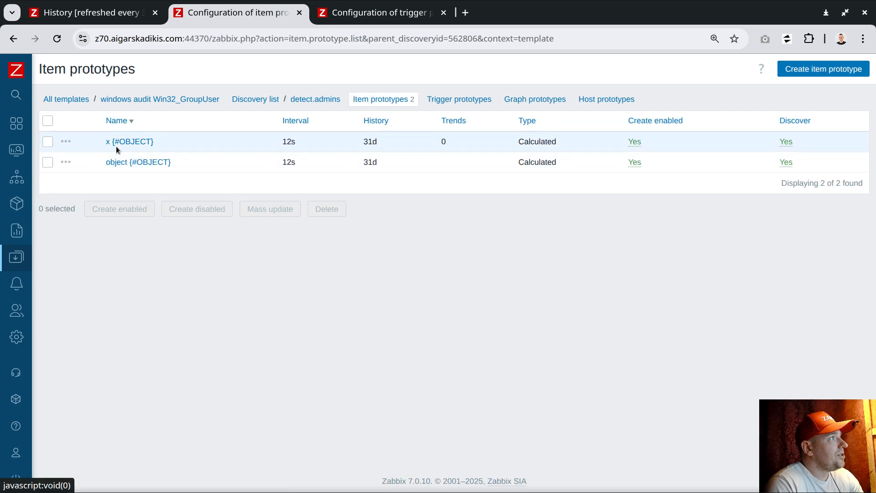
pyautogui.click(117, 162)
pyautogui.moveTo(111, 144); pyautogui.dragTo(194, 144)
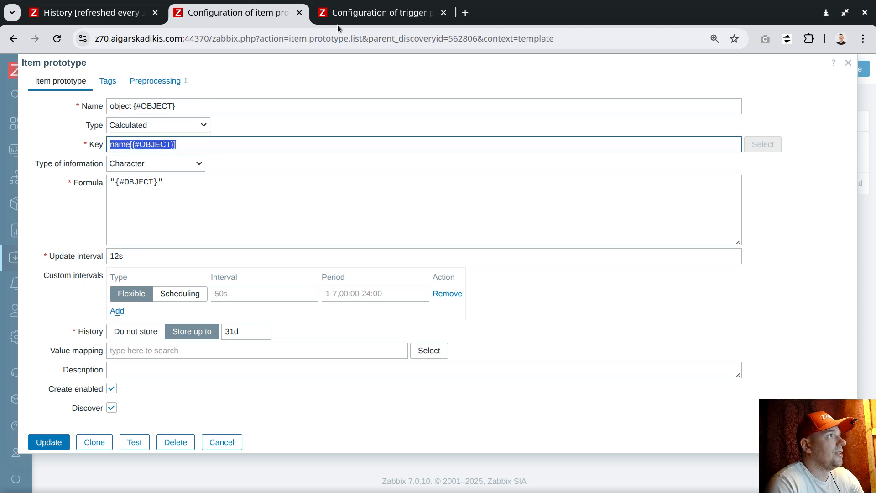
# Check the event name's item reference and add the trigger prototype
pyautogui.click(384, 18)
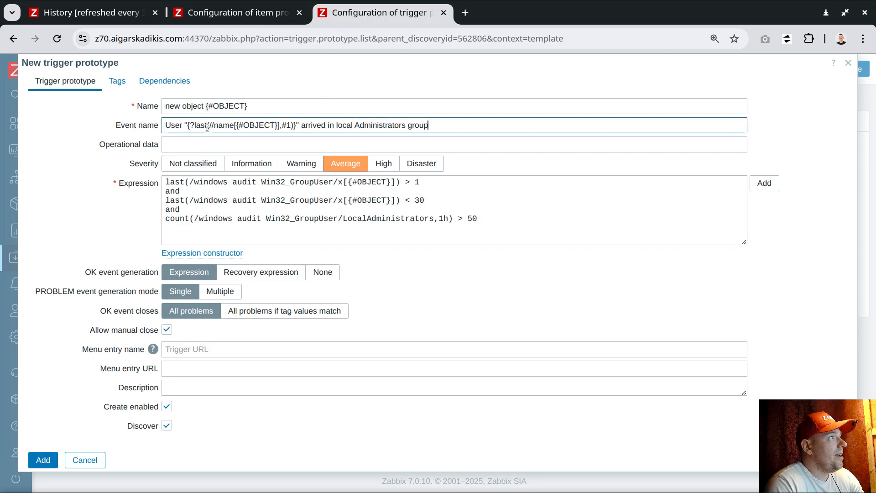
pyautogui.moveTo(194, 126); pyautogui.dragTo(236, 127)
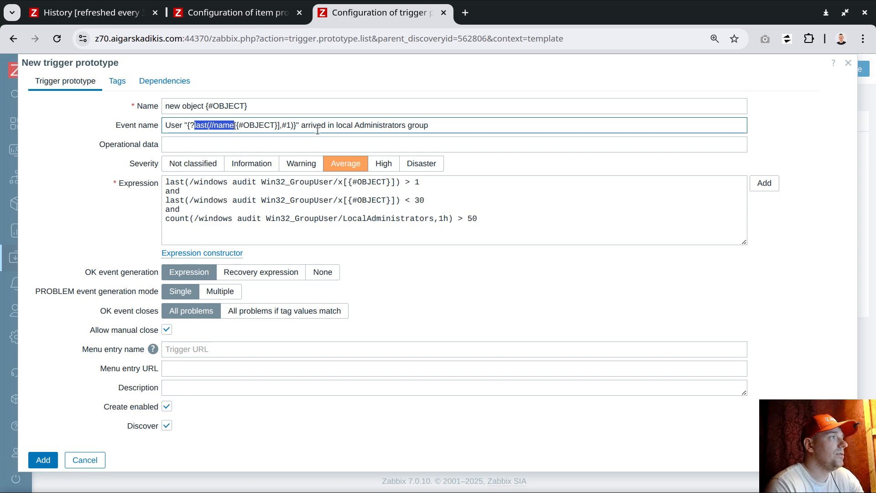
pyautogui.doubleClick(371, 125)
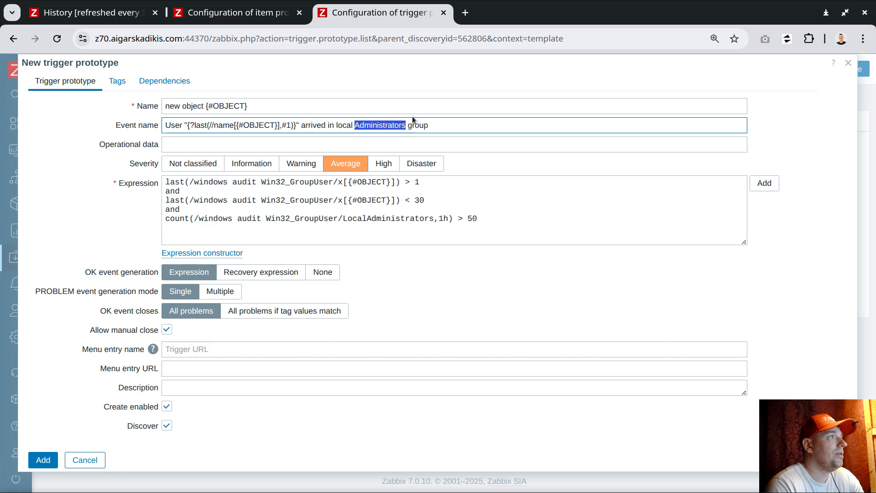
pyautogui.click(447, 126)
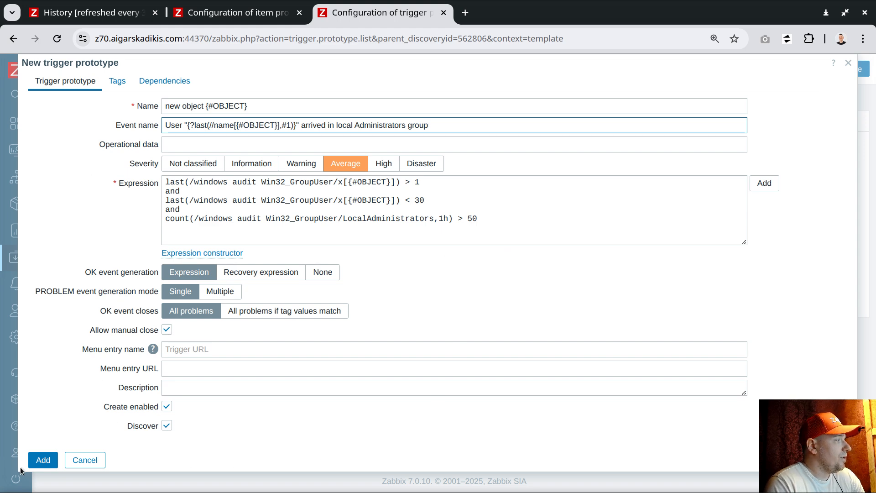
pyautogui.click(40, 464)
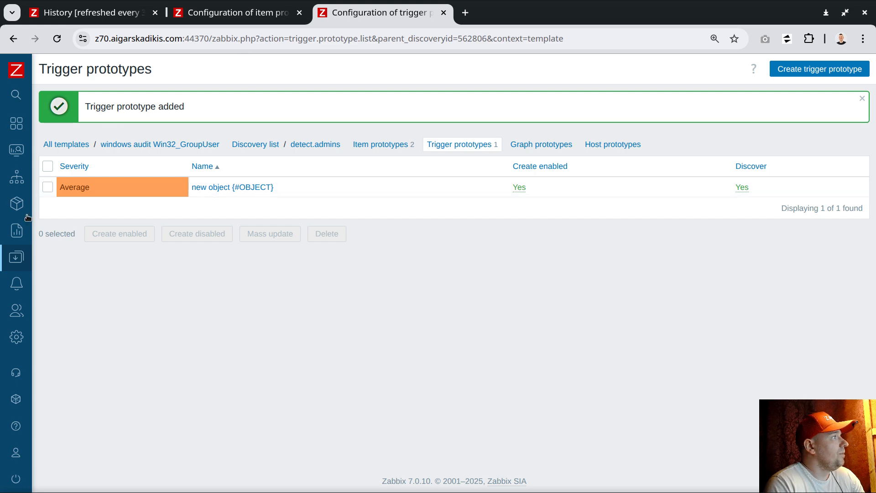
# Open the Hosts list and close the item prototype without changes
pyautogui.moveTo(28, 217)
pyautogui.moveTo(34, 292)
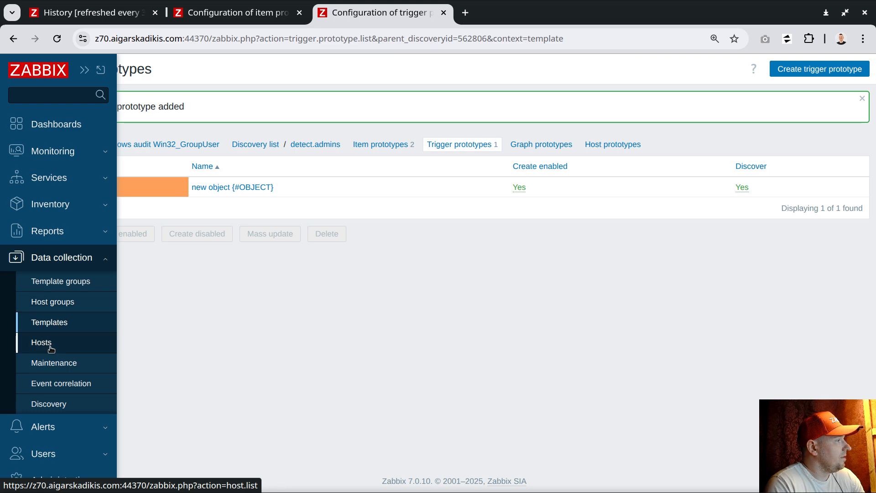
pyautogui.click(51, 348)
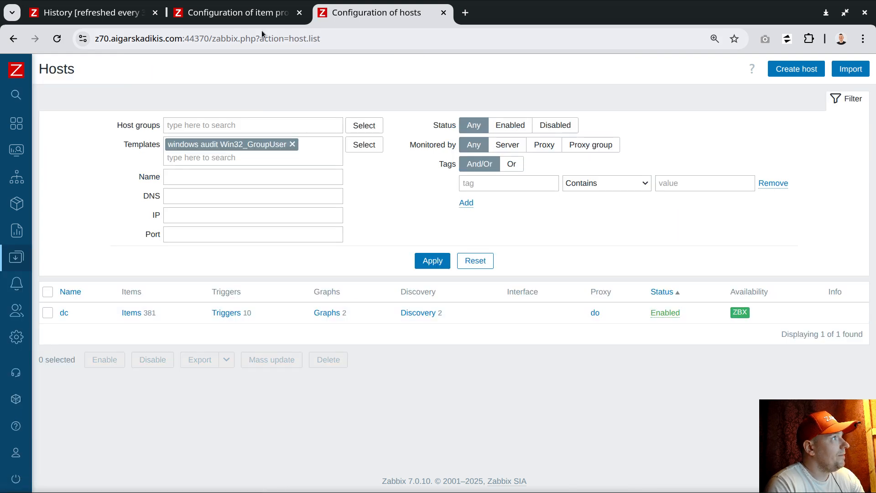
pyautogui.click(229, 17)
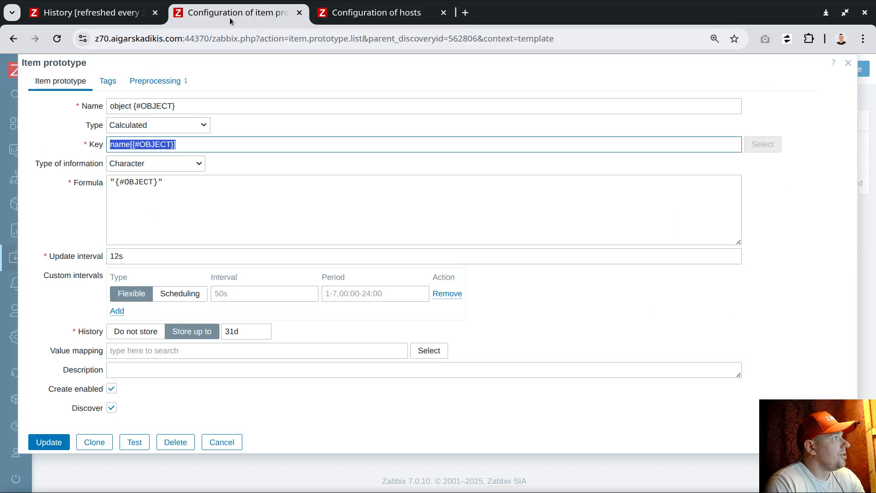
pyautogui.click(228, 440)
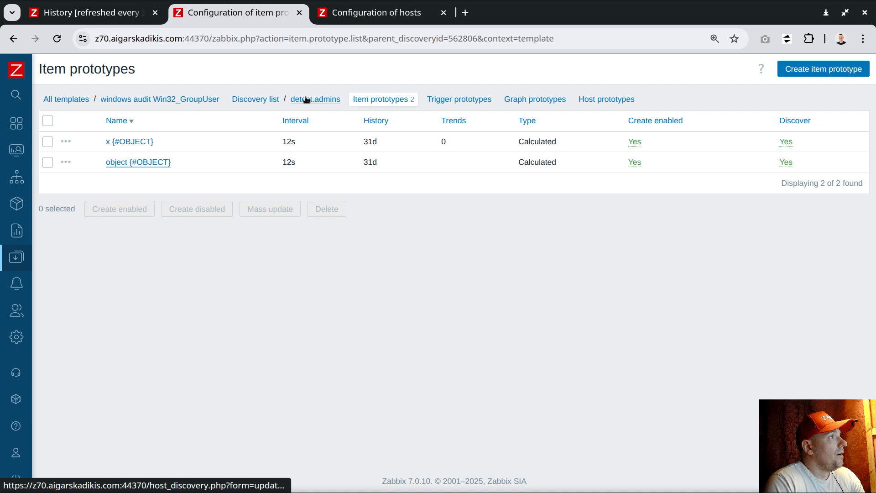
# Copy the Win32_GroupUser item name from the windows audit Win32_GroupUser template's items
pyautogui.click(165, 102)
pyautogui.click(266, 229)
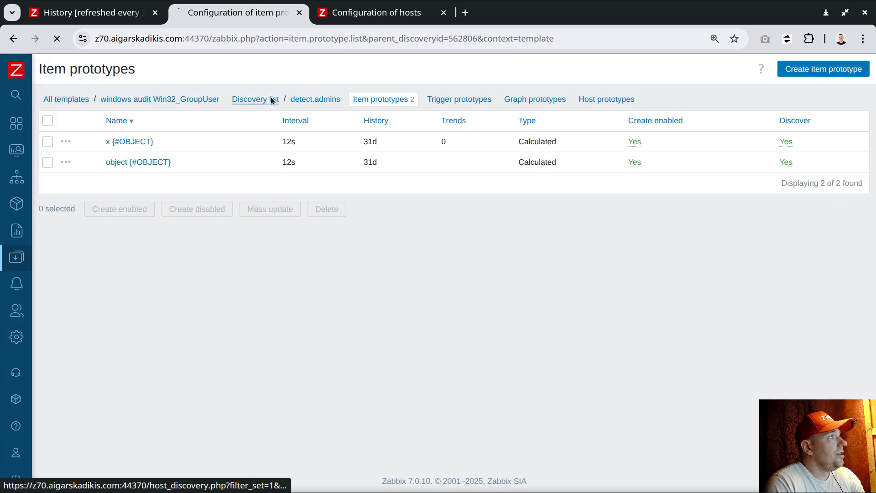
pyautogui.click(270, 97)
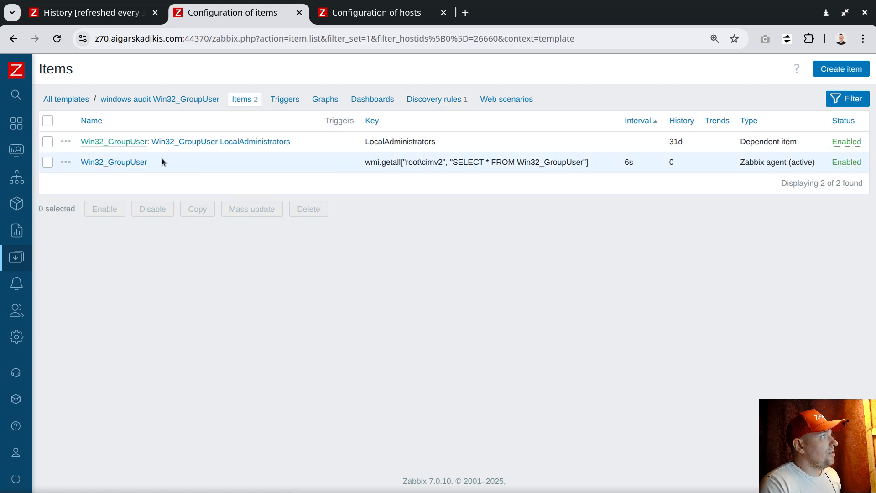
pyautogui.moveTo(154, 162); pyautogui.dragTo(82, 162)
pyautogui.hotkey('ctrl', 'c')
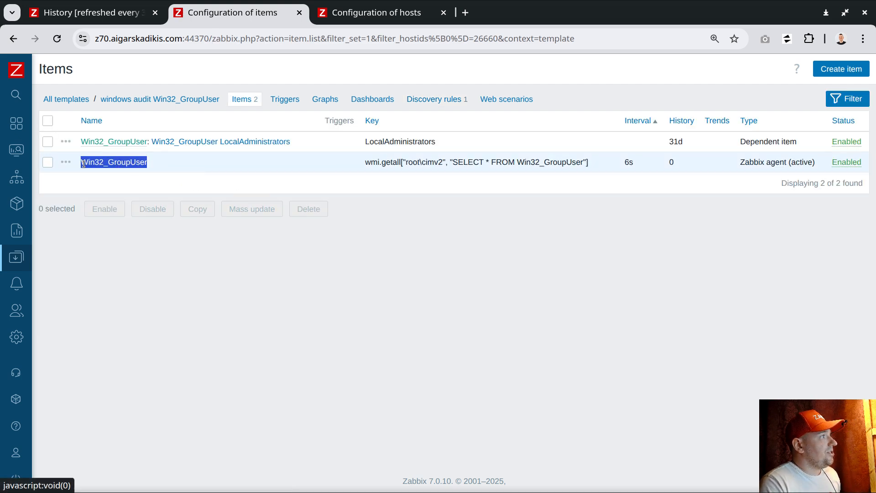
# Prefix the x {#OBJECT} and object {#OBJECT} prototype names with Win32_GroupUser, then show Hosts
pyautogui.click(434, 99)
pyautogui.click(165, 301)
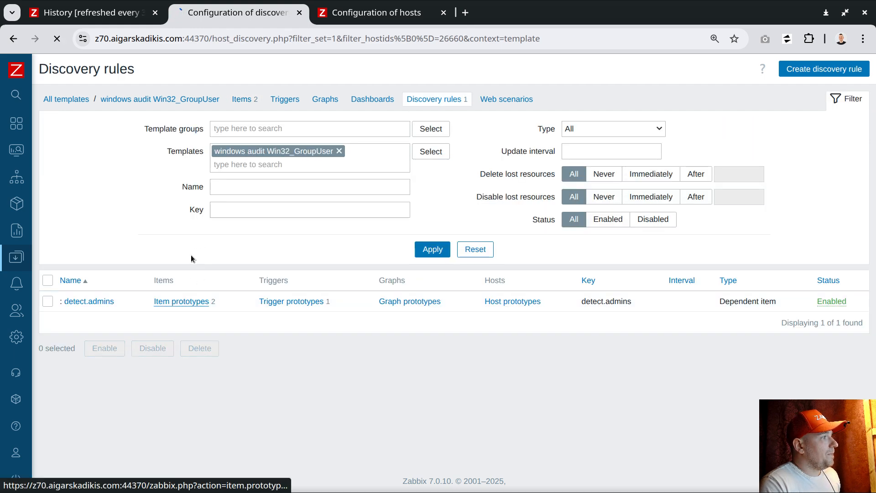
pyautogui.click(117, 142)
pyautogui.hotkey('ctrl', 'v')
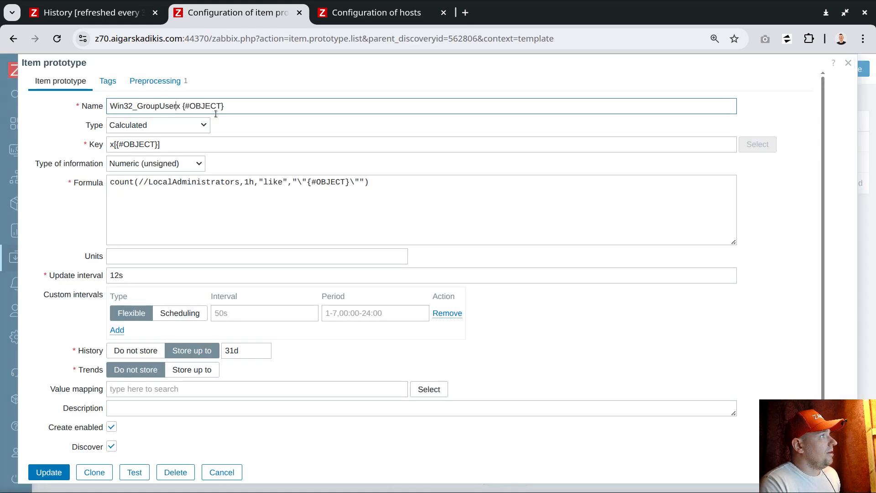
pyautogui.click(49, 472)
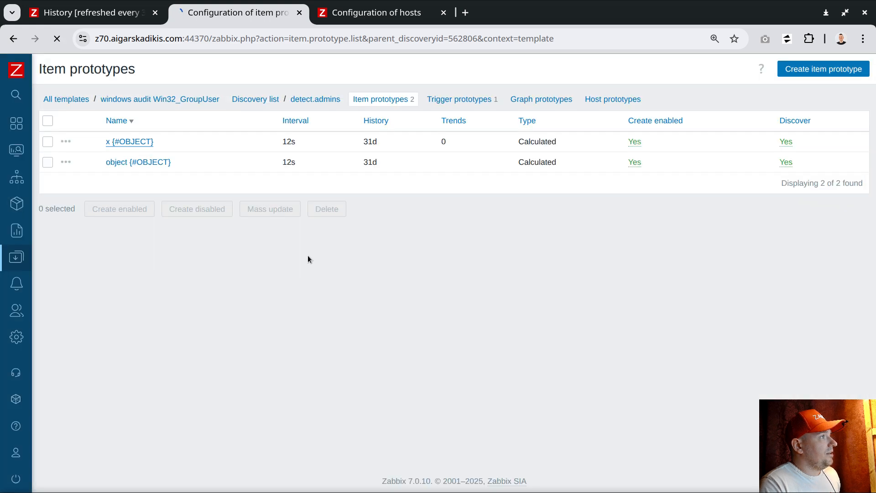
pyautogui.click(147, 208)
pyautogui.hotkey('ctrl', 'v')
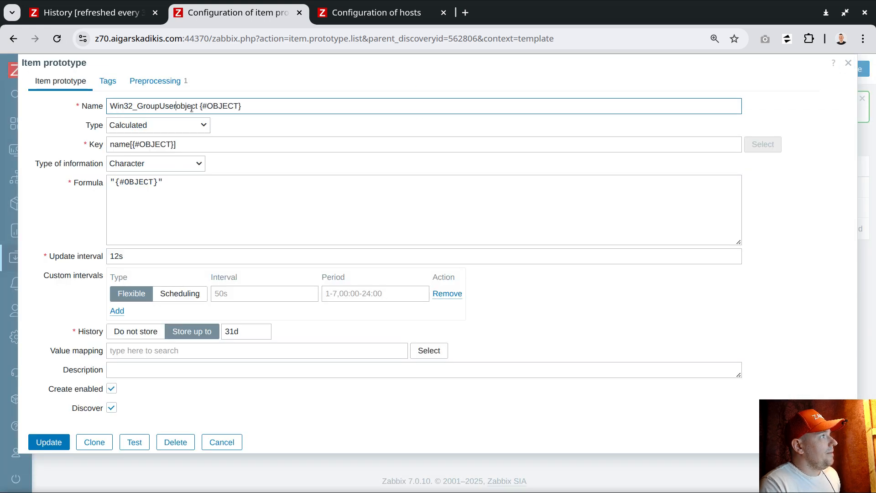
pyautogui.click(48, 442)
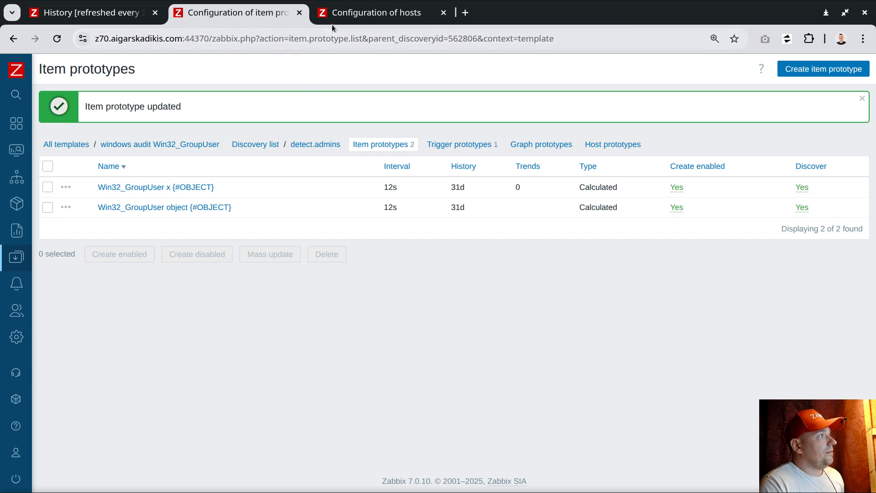
pyautogui.click(364, 10)
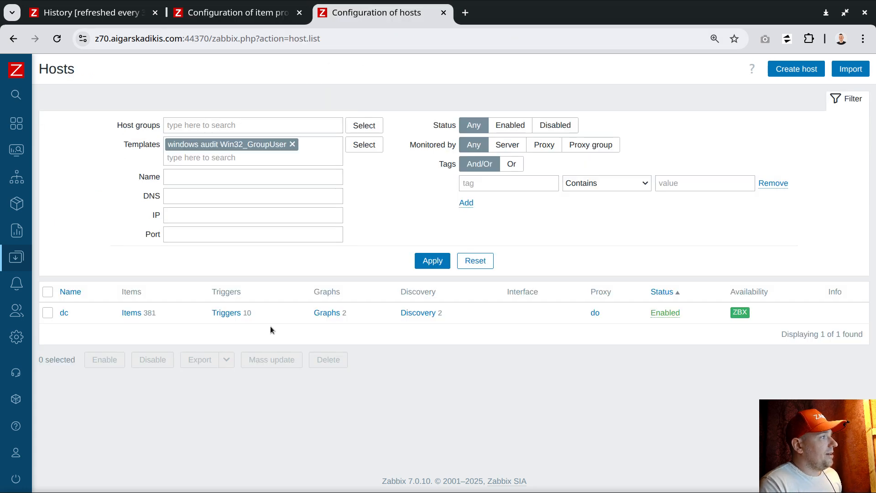
# Filter host dc's items by the name GroupUser and collapse the filter
pyautogui.click(129, 313)
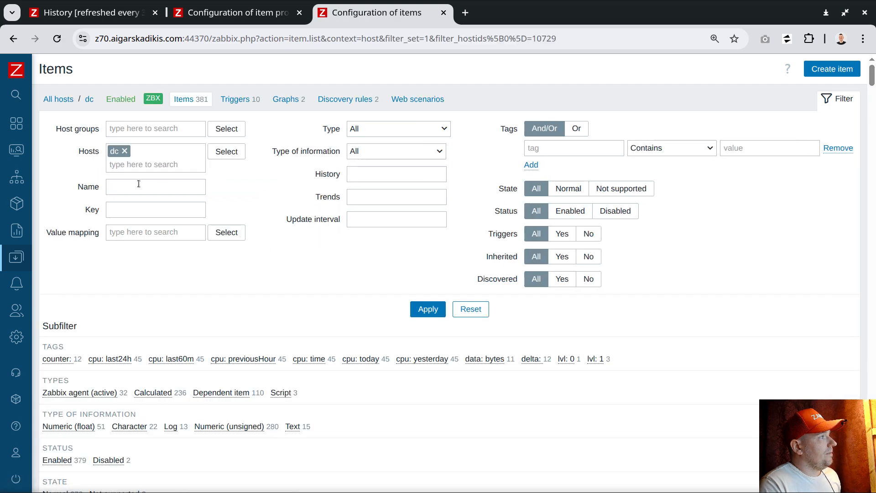
pyautogui.click(139, 187)
pyautogui.hotkey('ctrl', 'v')
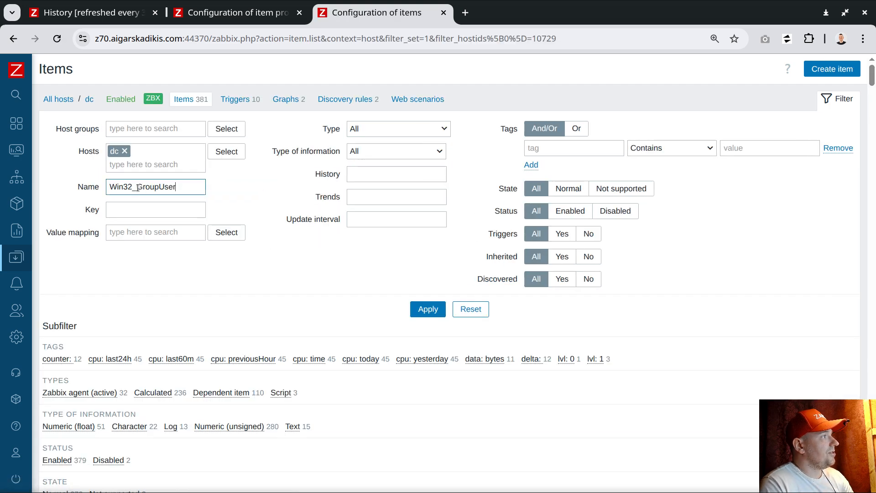
pyautogui.moveTo(138, 187); pyautogui.dragTo(64, 186)
pyautogui.press('BackSpace')
pyautogui.press('Return')
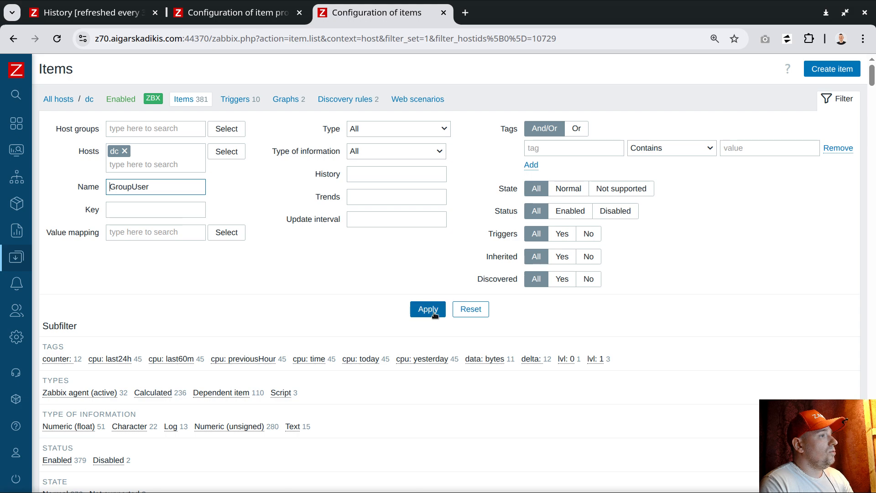
pyautogui.click(843, 98)
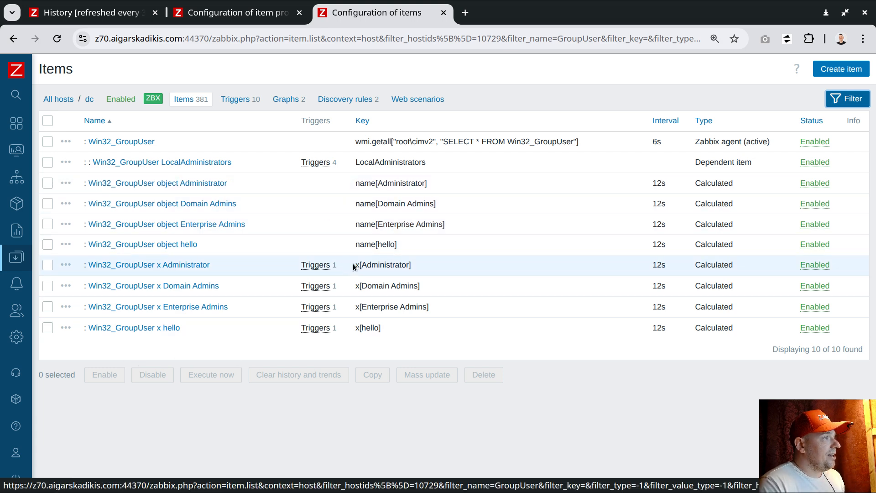
# Review the discovered keys for Administrator, Domain Admins, Enterprise Admins and hello at 12s, then open History
pyautogui.moveTo(354, 265); pyautogui.dragTo(415, 264)
pyautogui.click(424, 264)
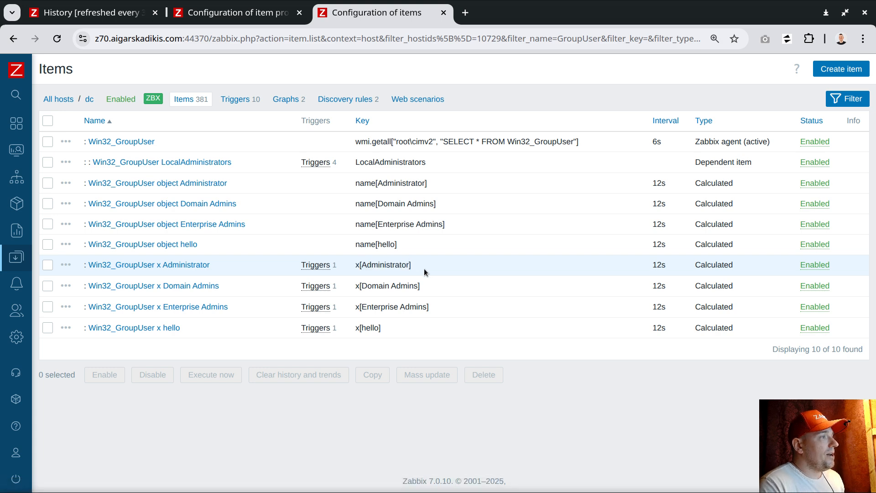
pyautogui.doubleClick(389, 264)
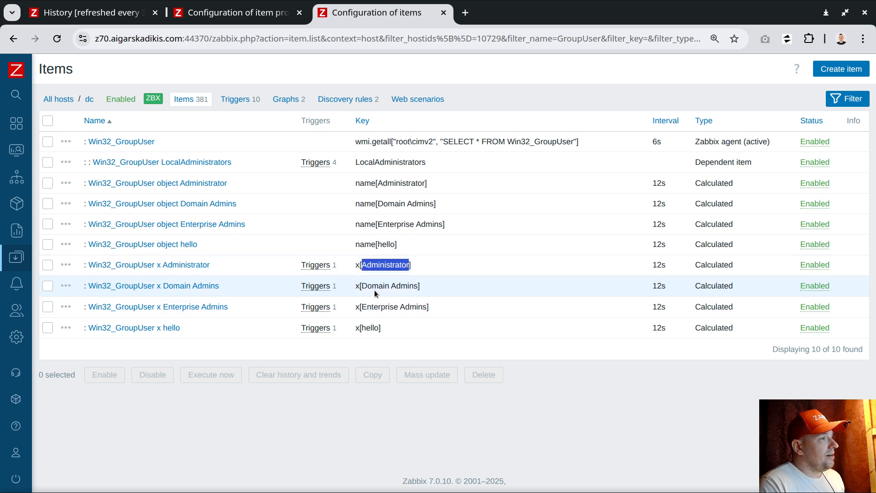
pyautogui.moveTo(374, 287); pyautogui.dragTo(418, 286)
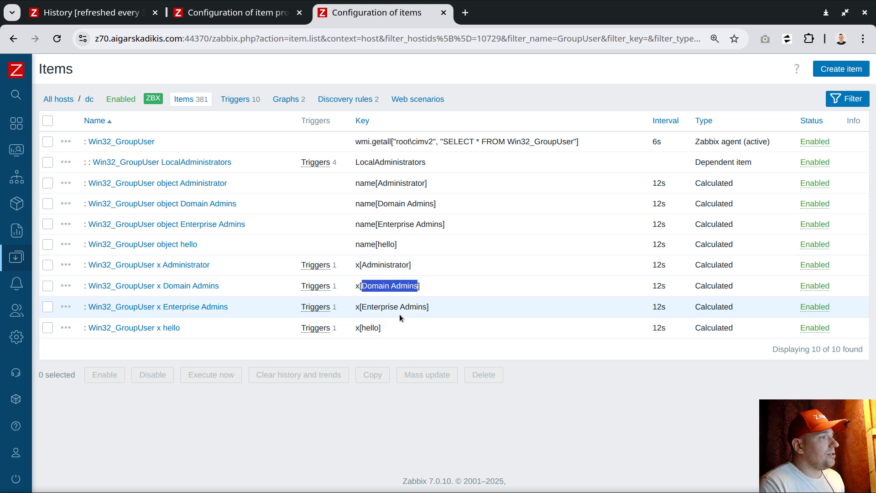
pyautogui.doubleClick(372, 307)
pyautogui.moveTo(372, 306); pyautogui.dragTo(427, 307)
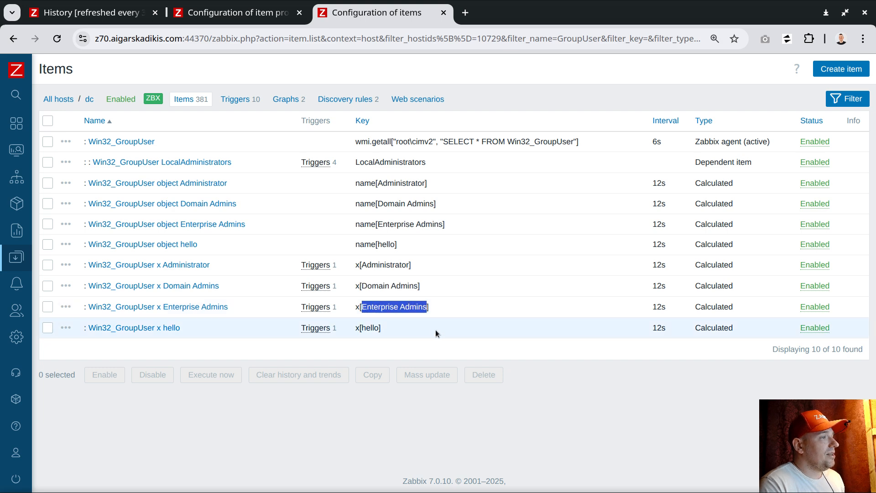
pyautogui.doubleClick(368, 328)
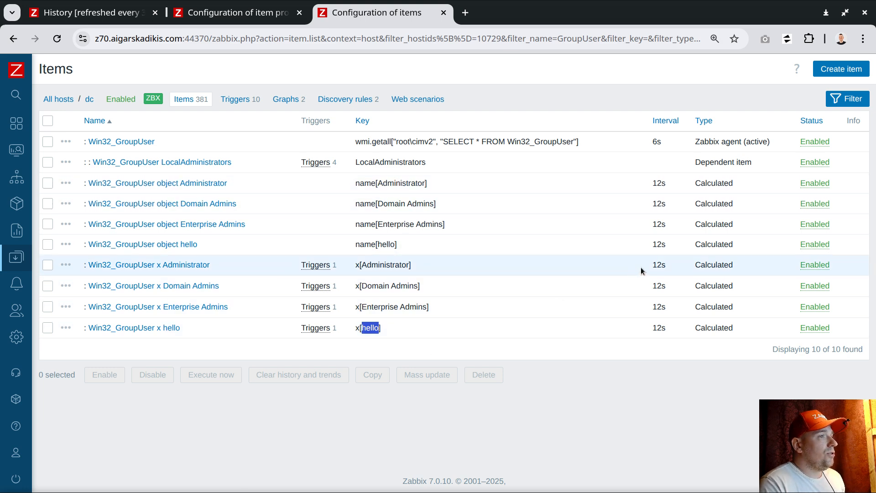
pyautogui.moveTo(652, 264); pyautogui.dragTo(663, 265)
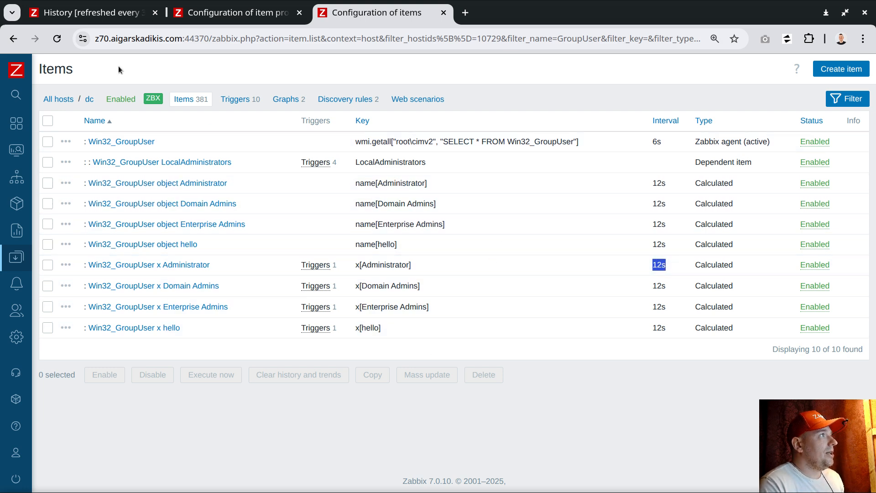
pyautogui.click(90, 16)
# Open dc's latest data, note x Administrator at 156, and refresh the values
pyautogui.click(40, 213)
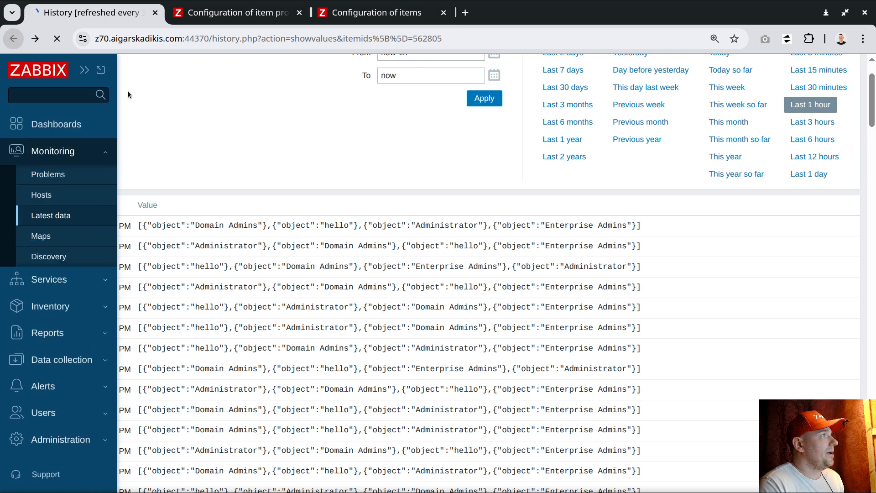
pyautogui.scroll(-5, 308, 276)
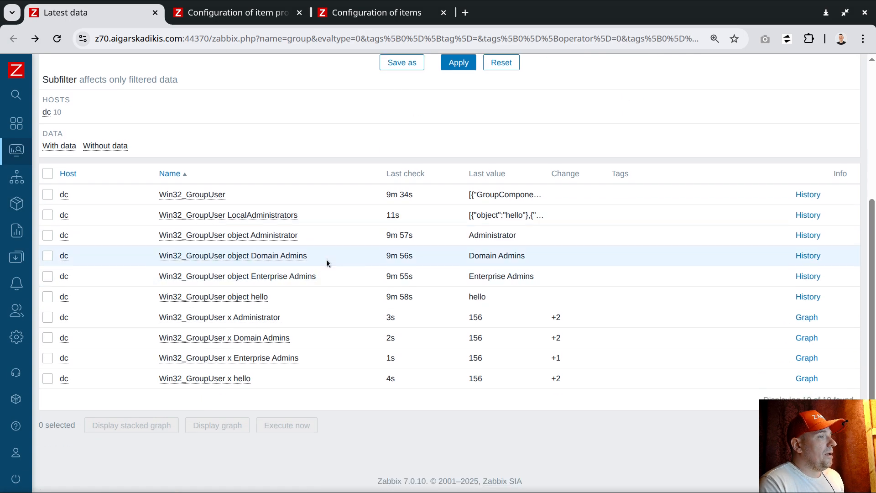
pyautogui.doubleClick(489, 318)
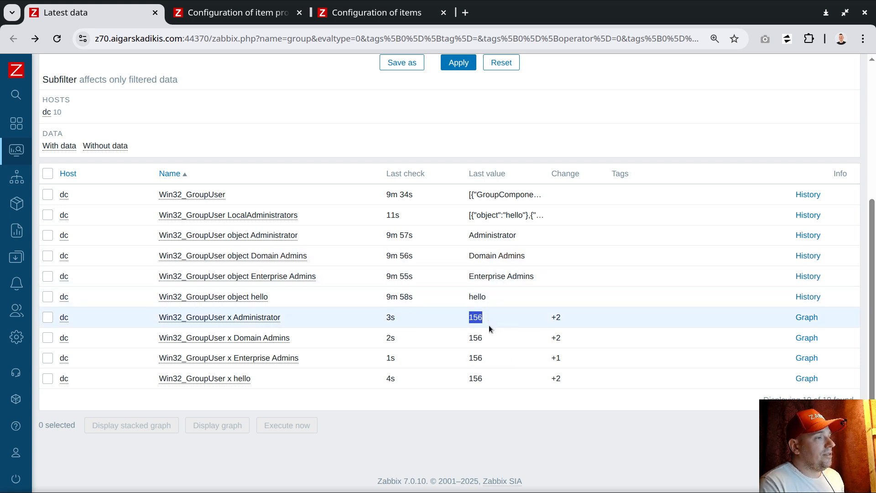
pyautogui.moveTo(481, 322)
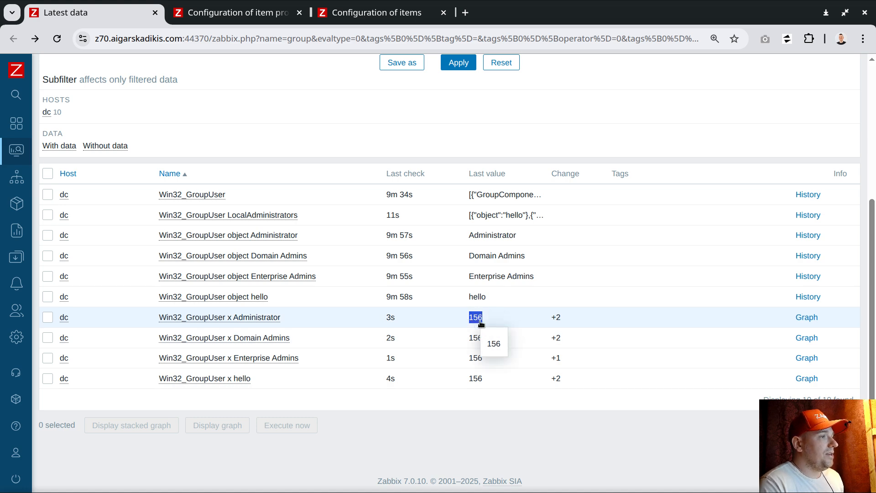
pyautogui.click(458, 62)
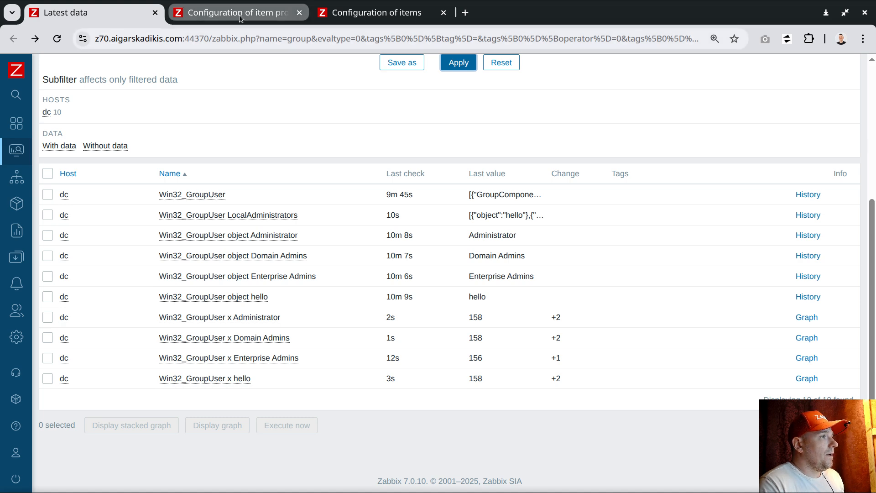
# Expand the full LocalAdministrators JSON value listing the group members
pyautogui.moveTo(499, 197)
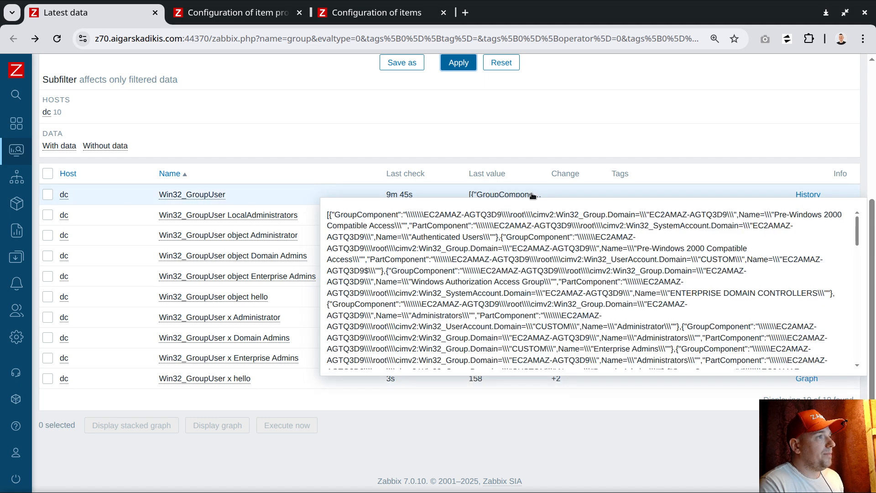
pyautogui.moveTo(386, 194); pyautogui.dragTo(420, 197)
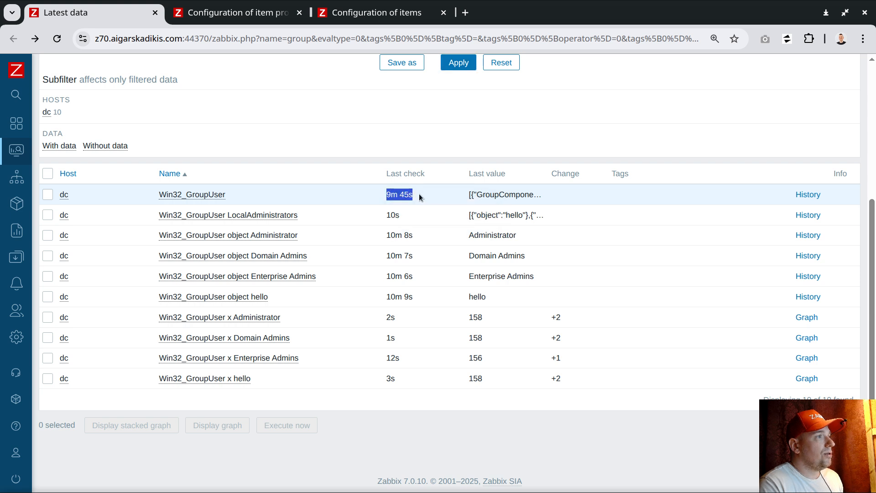
pyautogui.click(502, 218)
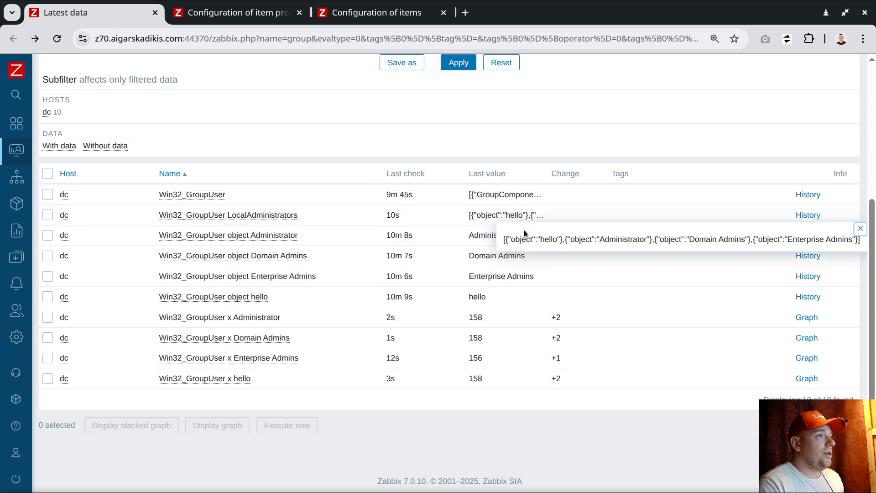
pyautogui.moveTo(504, 240); pyautogui.dragTo(861, 239)
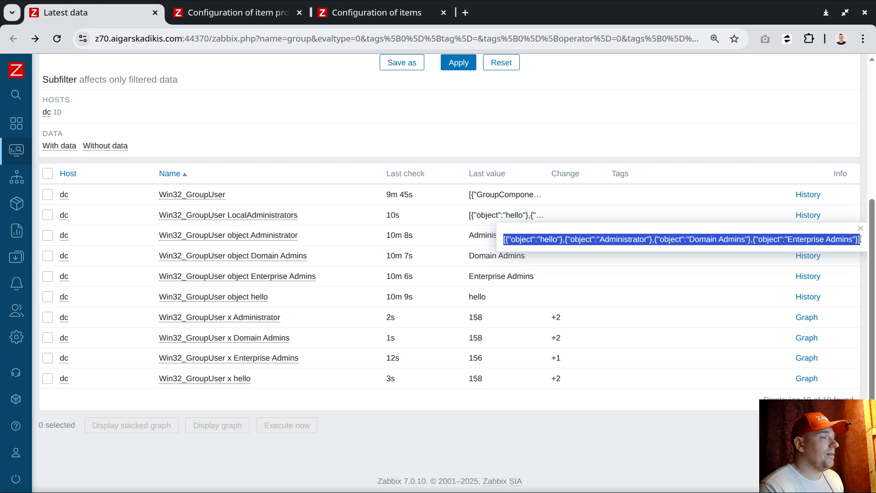
pyautogui.click(260, 13)
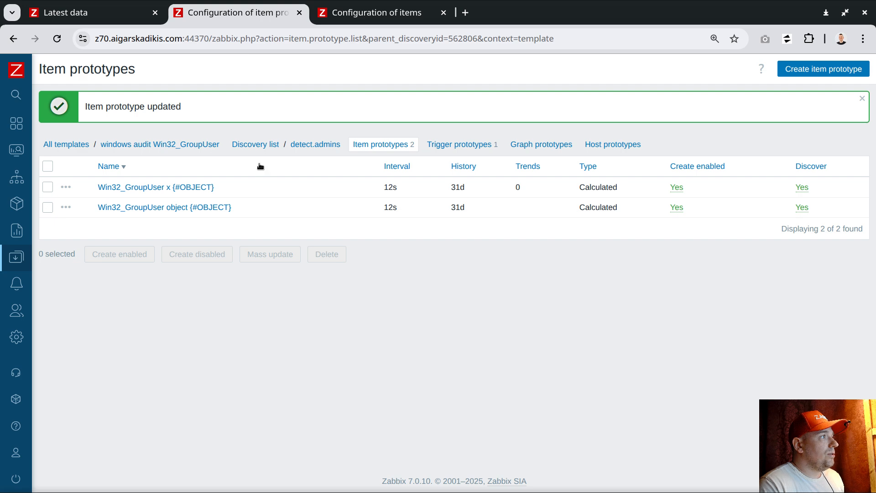
pyautogui.click(448, 149)
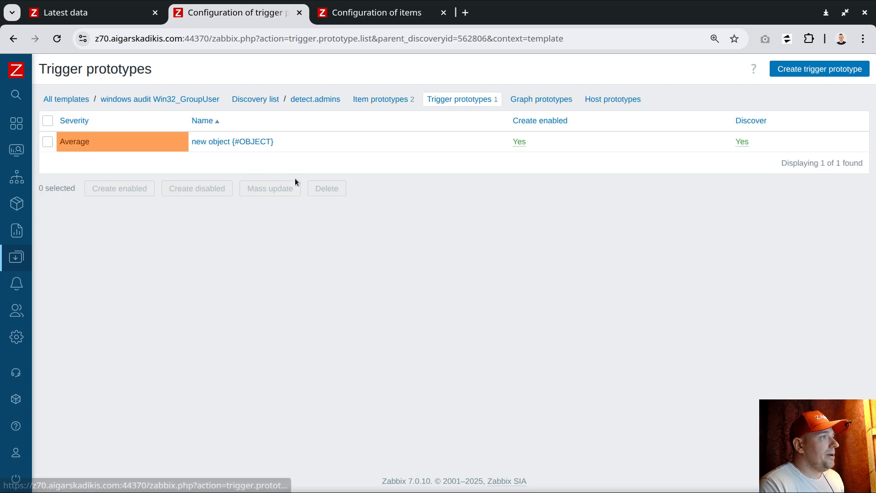
pyautogui.click(235, 142)
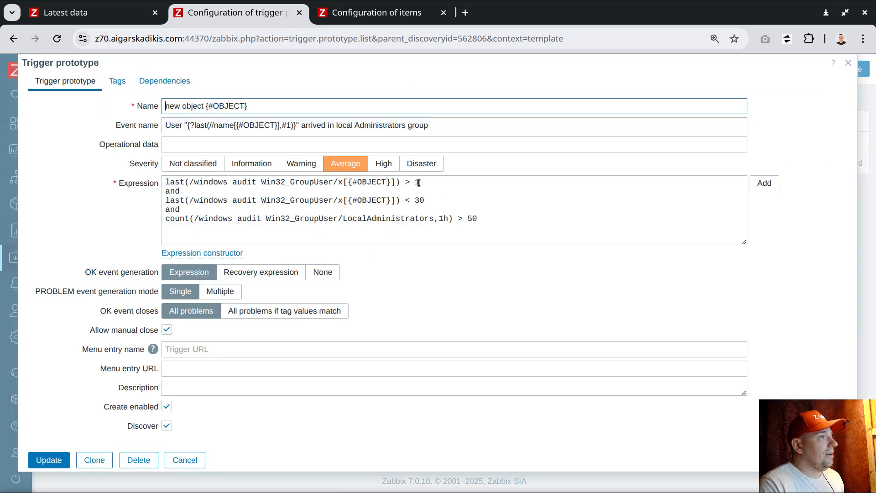
pyautogui.doubleClick(442, 219)
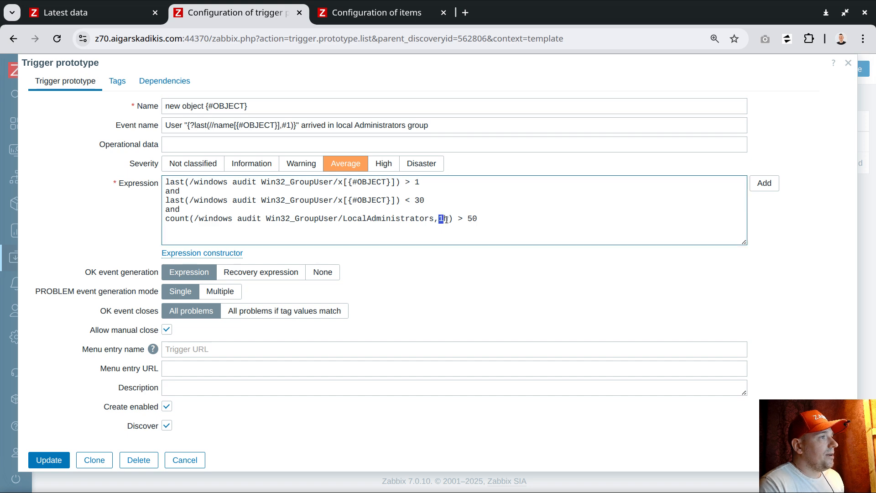
pyautogui.doubleClick(472, 219)
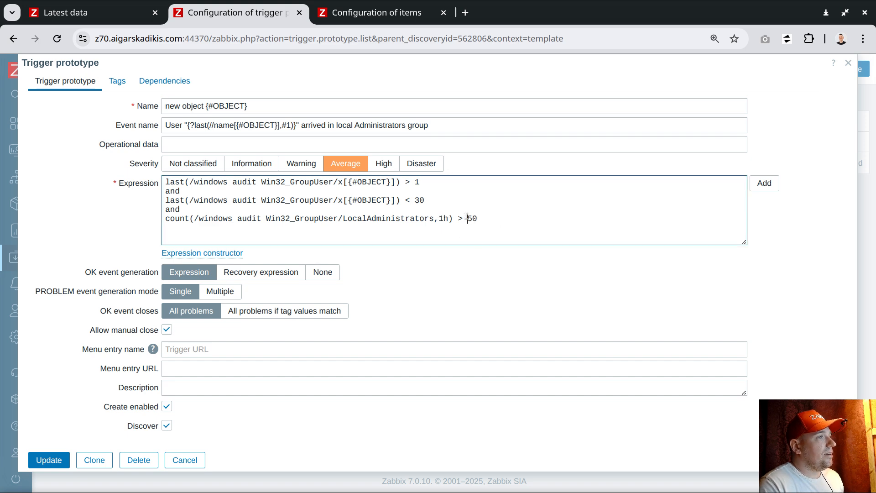
pyautogui.doubleClick(442, 218)
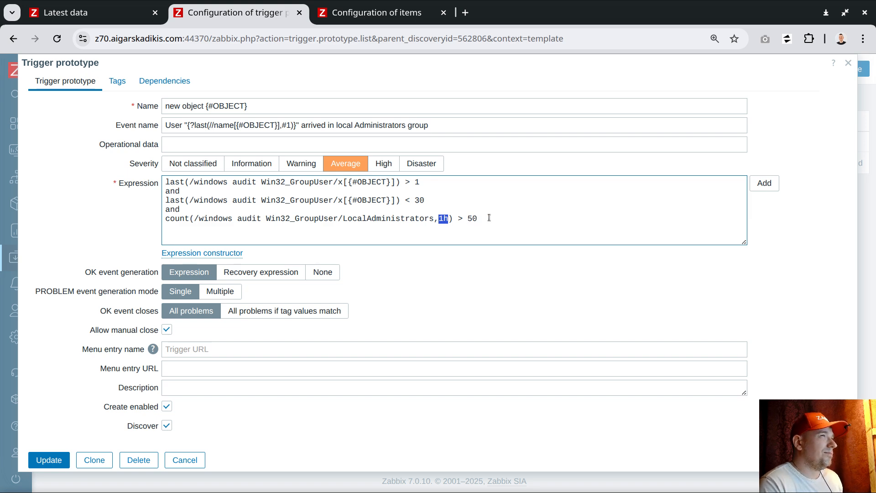
pyautogui.moveTo(467, 218); pyautogui.dragTo(483, 219)
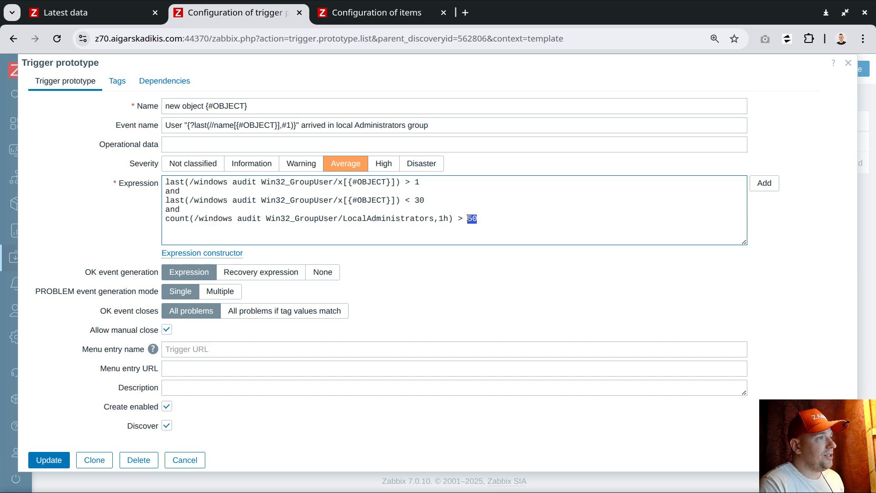
pyautogui.moveTo(462, 218); pyautogui.dragTo(493, 219)
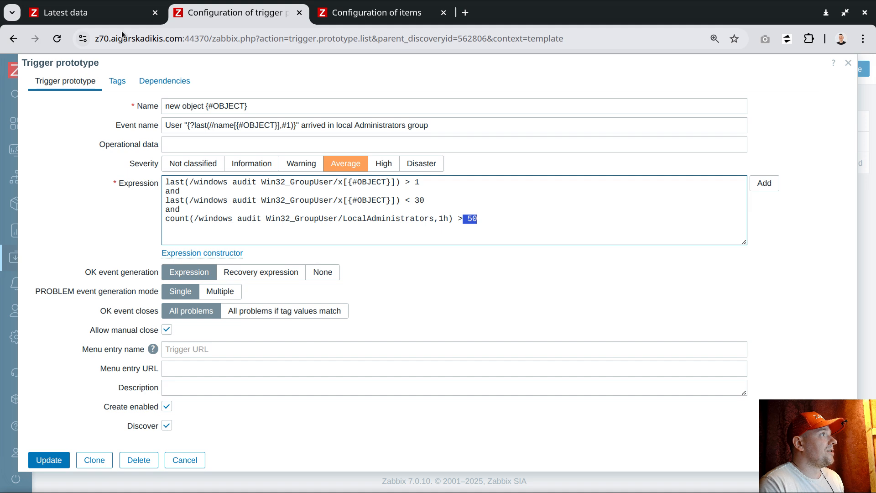
pyautogui.click(114, 13)
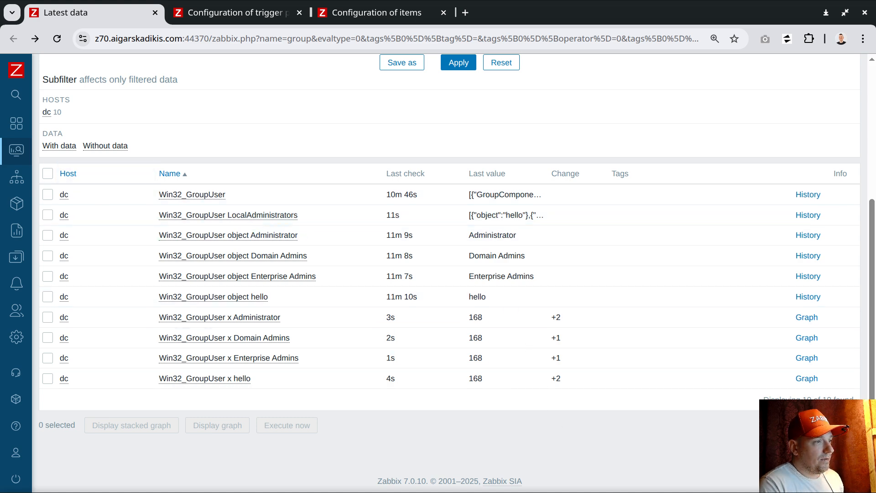
# Add the third Domain users account to Administrators through Member Of, entering 'ad', and apply
pyautogui.hotkey('alt', 'Tab')
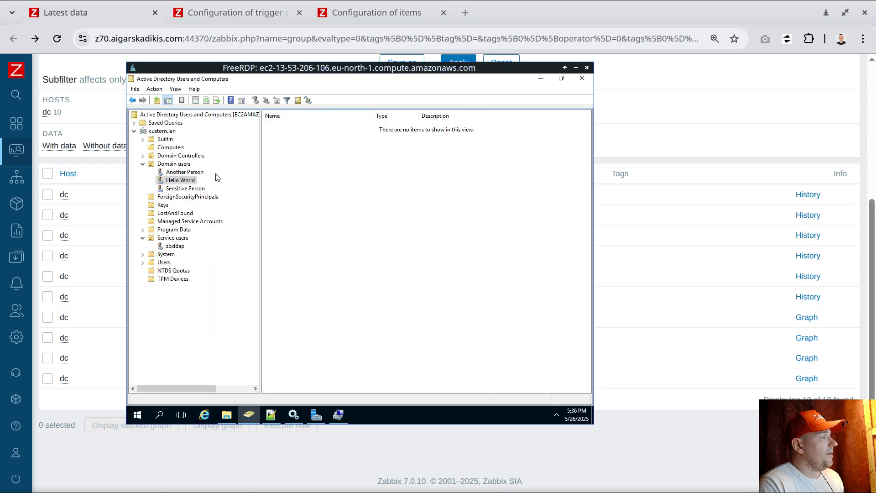
pyautogui.click(182, 190)
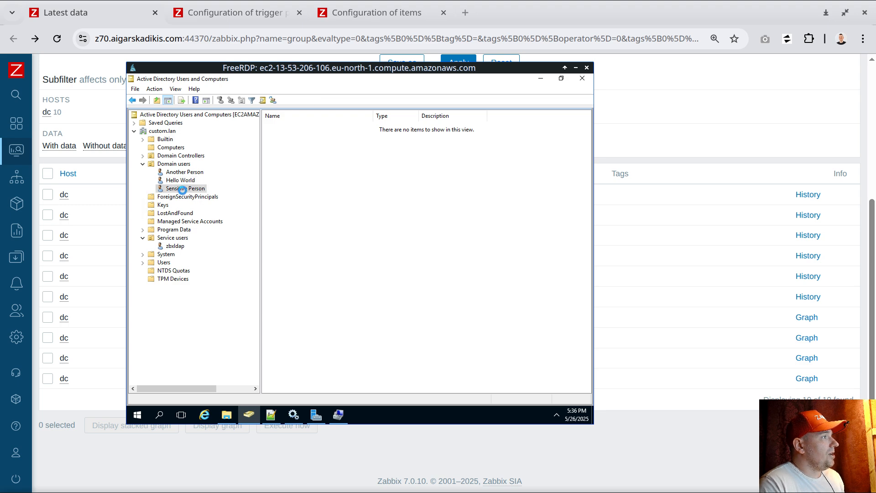
pyautogui.rightClick(184, 190)
pyautogui.click(225, 369)
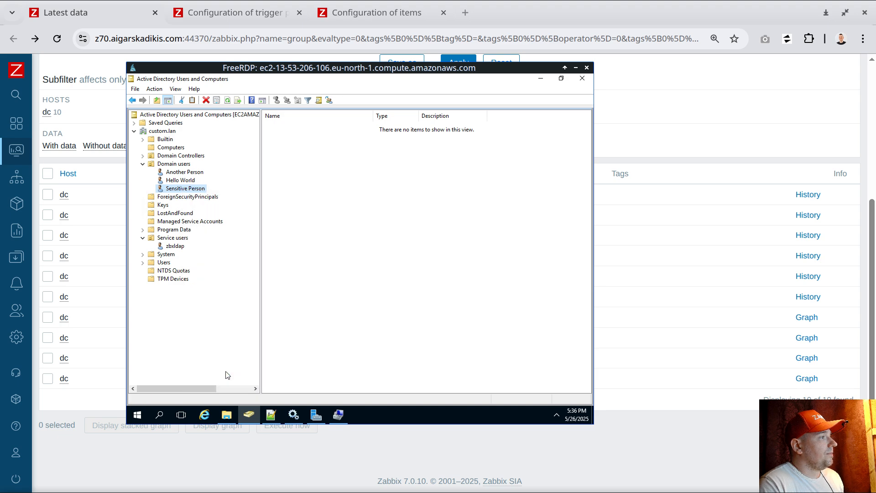
pyautogui.click(270, 121)
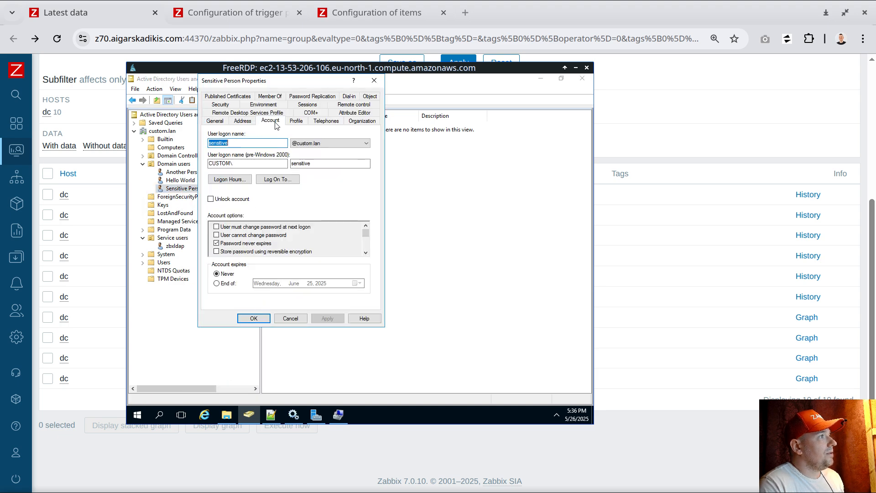
pyautogui.click(271, 96)
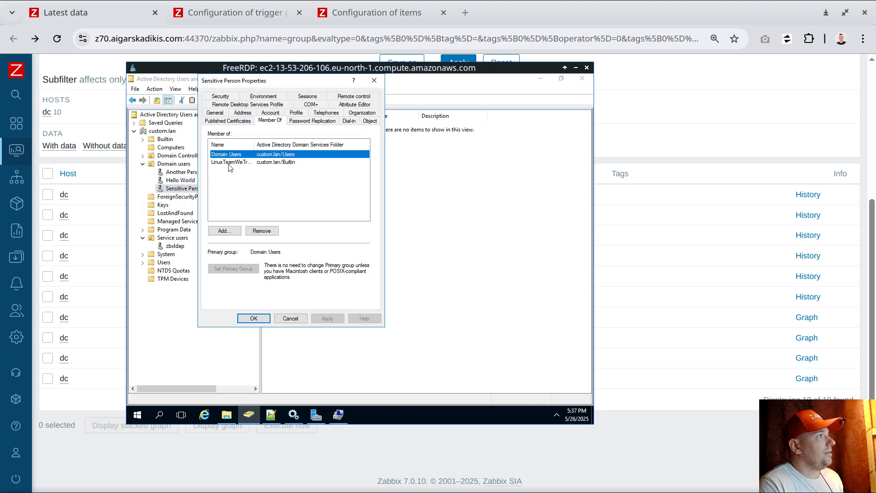
pyautogui.click(223, 231)
pyautogui.write('admin')
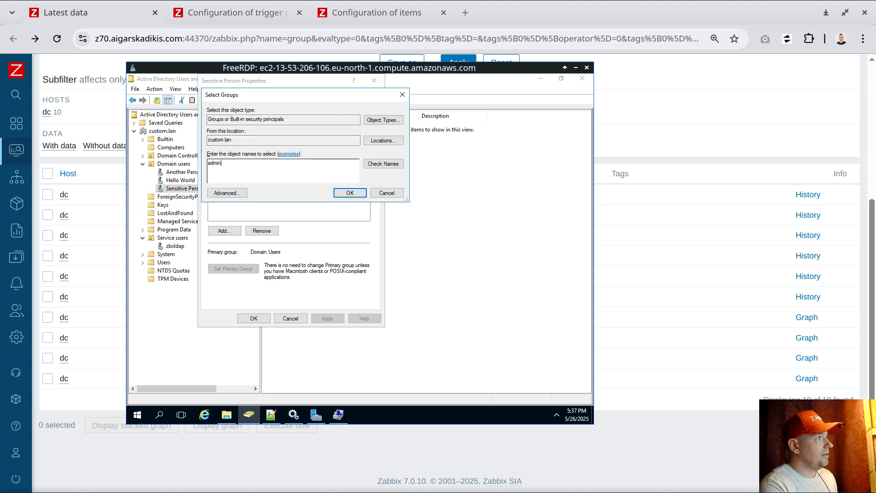
pyautogui.press('Return')
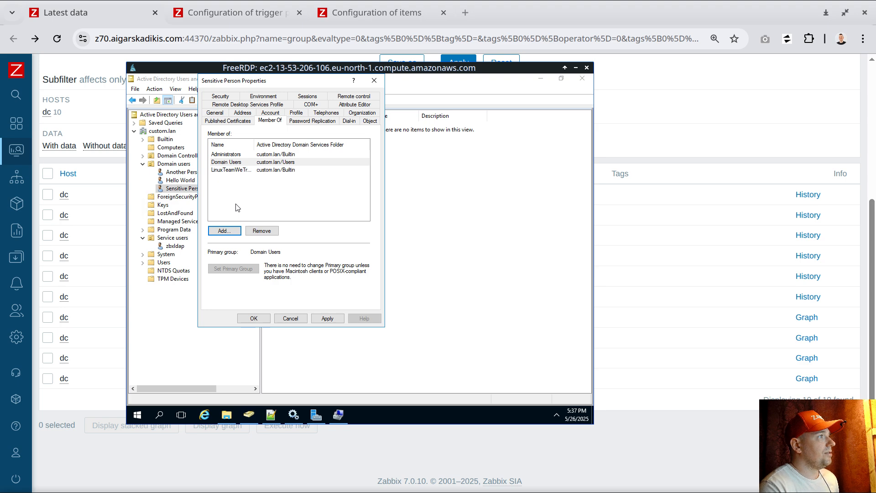
pyautogui.click(242, 158)
pyautogui.click(316, 319)
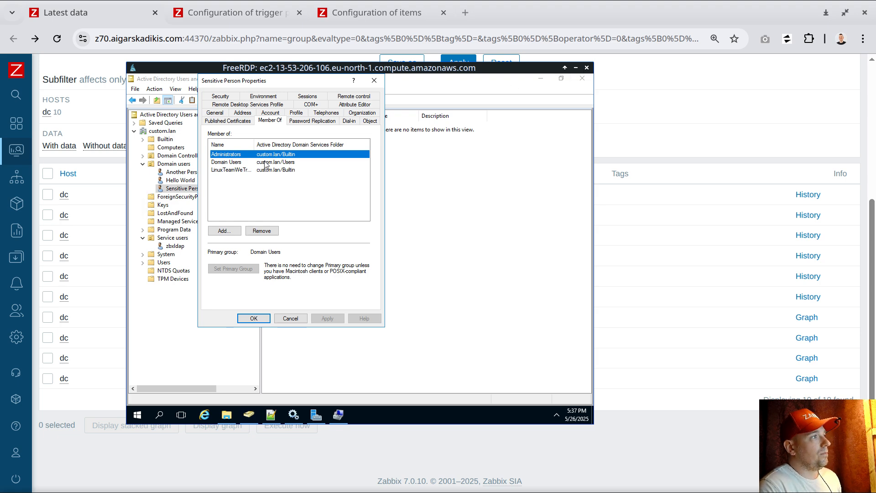
pyautogui.click(575, 68)
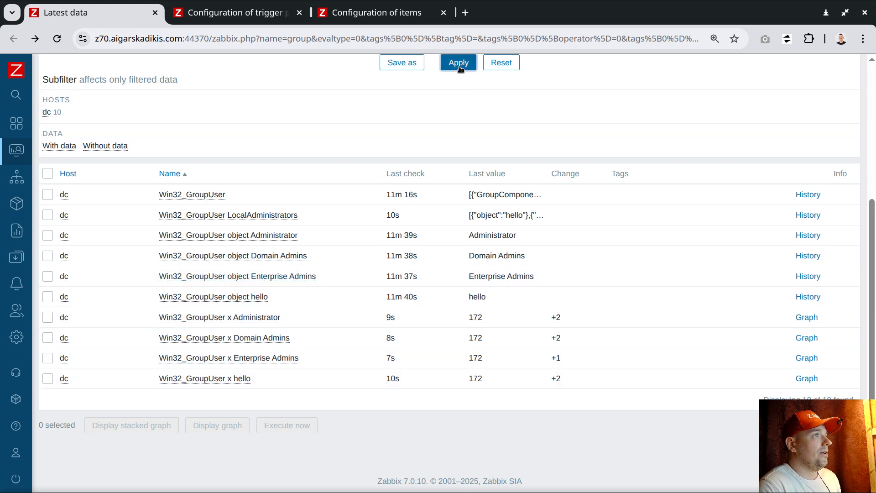
# Refresh dc's latest data and check the newly discovered object and x items
pyautogui.click(460, 64)
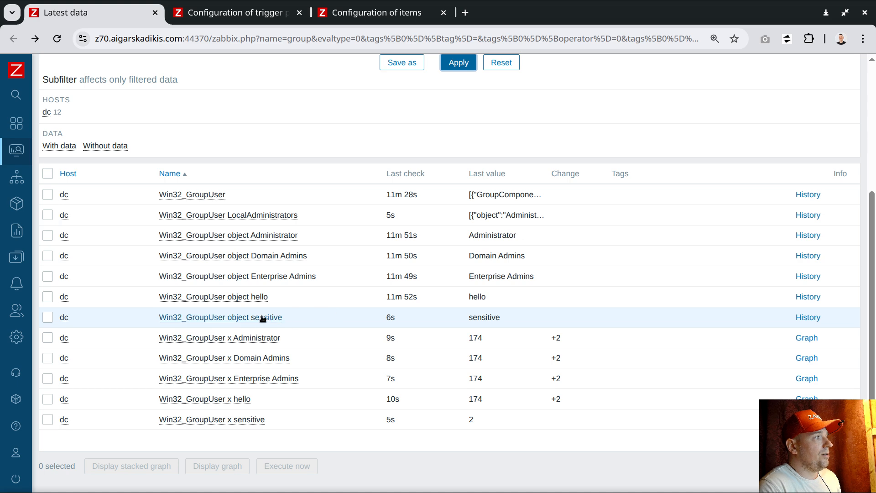
pyautogui.moveTo(286, 315); pyautogui.dragTo(247, 316)
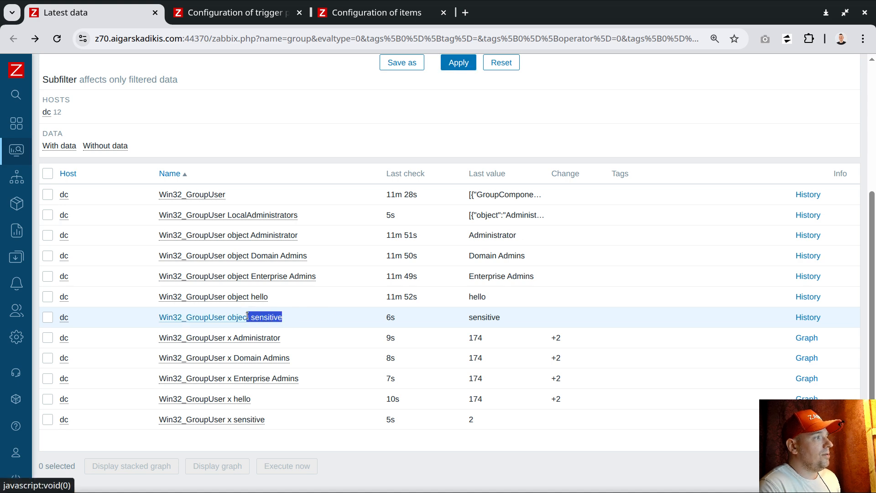
pyautogui.moveTo(469, 318); pyautogui.dragTo(507, 318)
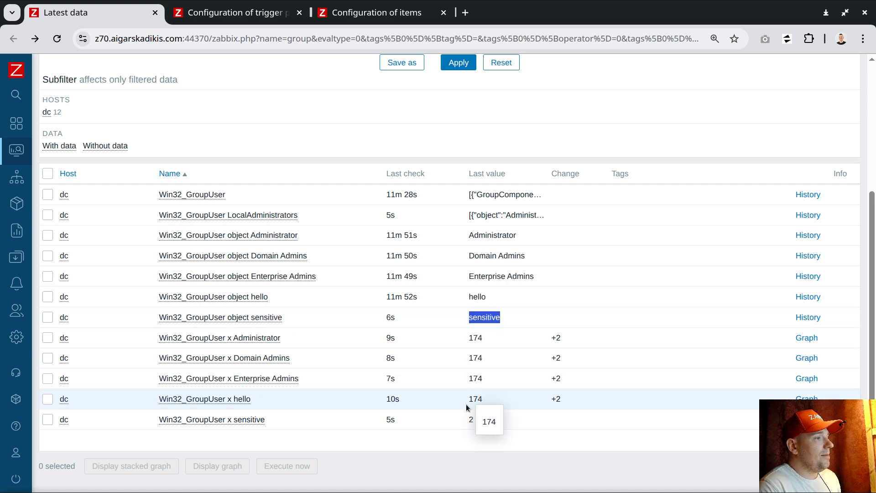
pyautogui.moveTo(266, 420); pyautogui.dragTo(228, 419)
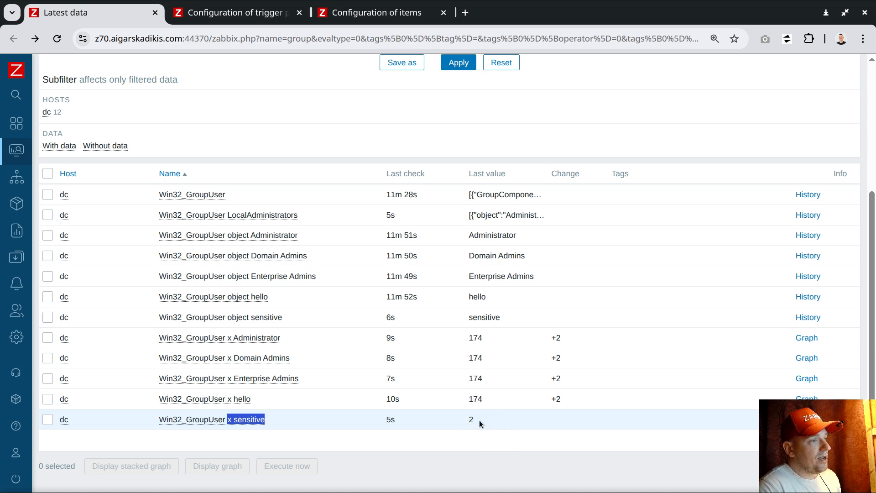
# Open host dc's Problems list in a new tab
pyautogui.click(64, 256)
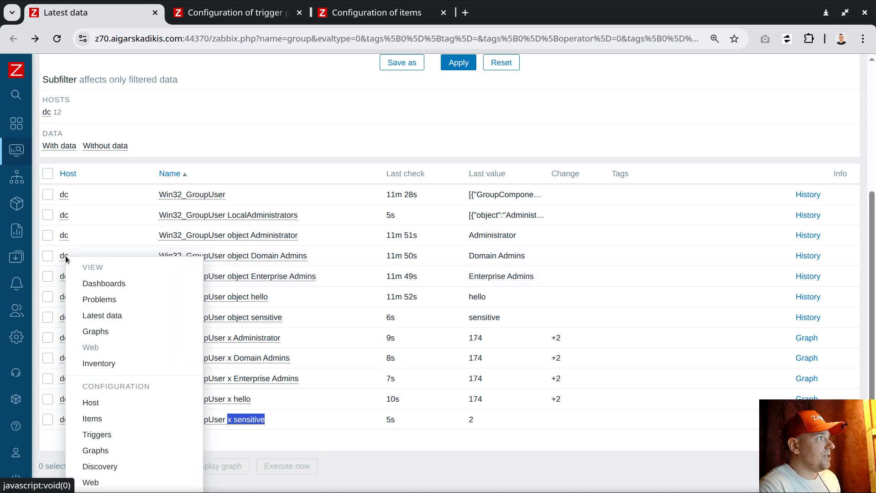
pyautogui.middleClick(98, 299)
pyautogui.click(233, 13)
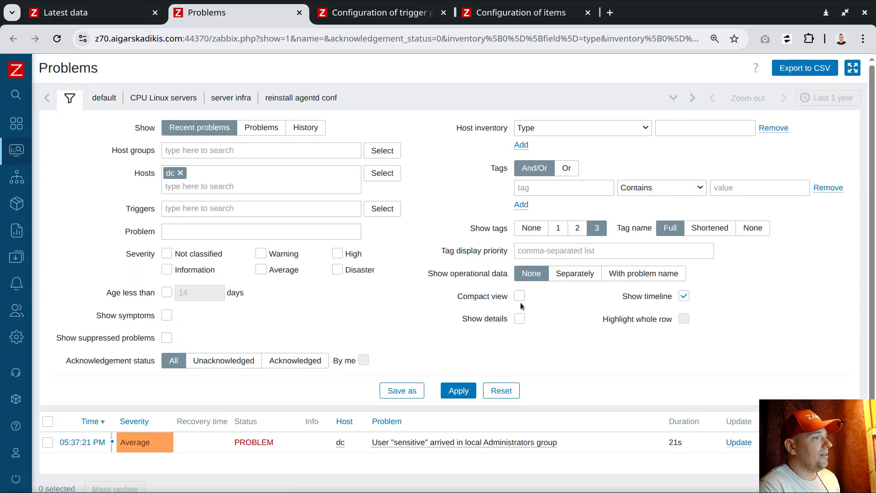